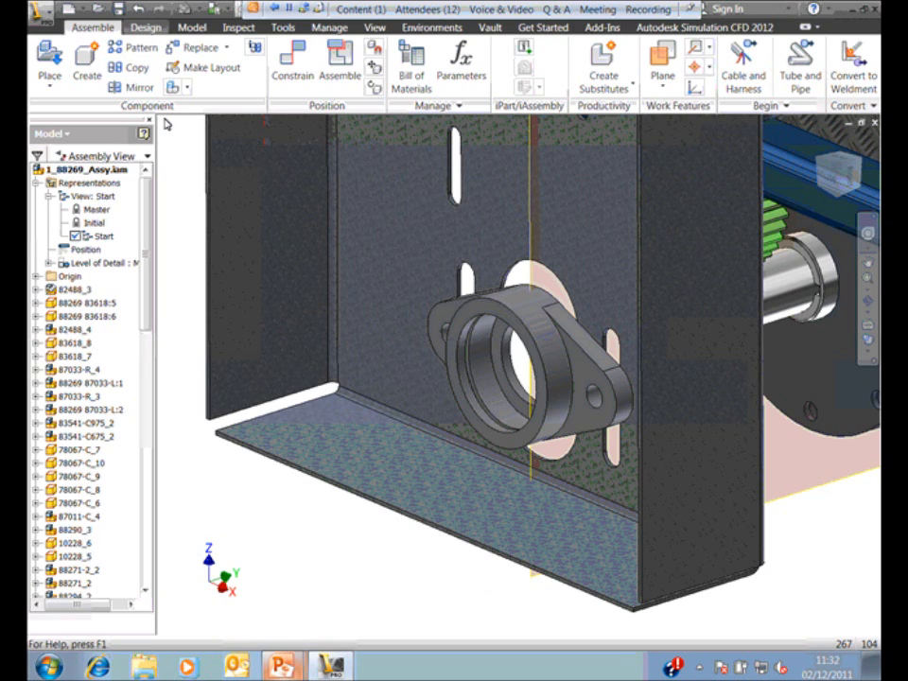
pyautogui.click(146, 27)
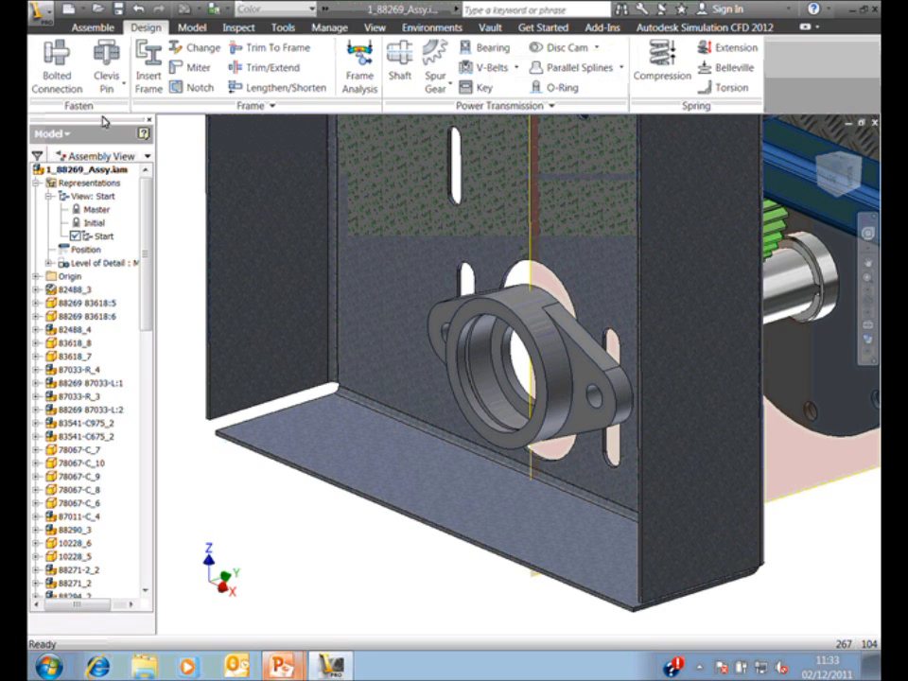
pyautogui.moveTo(185, 215); pyautogui.dragTo(192, 216, button='middle')
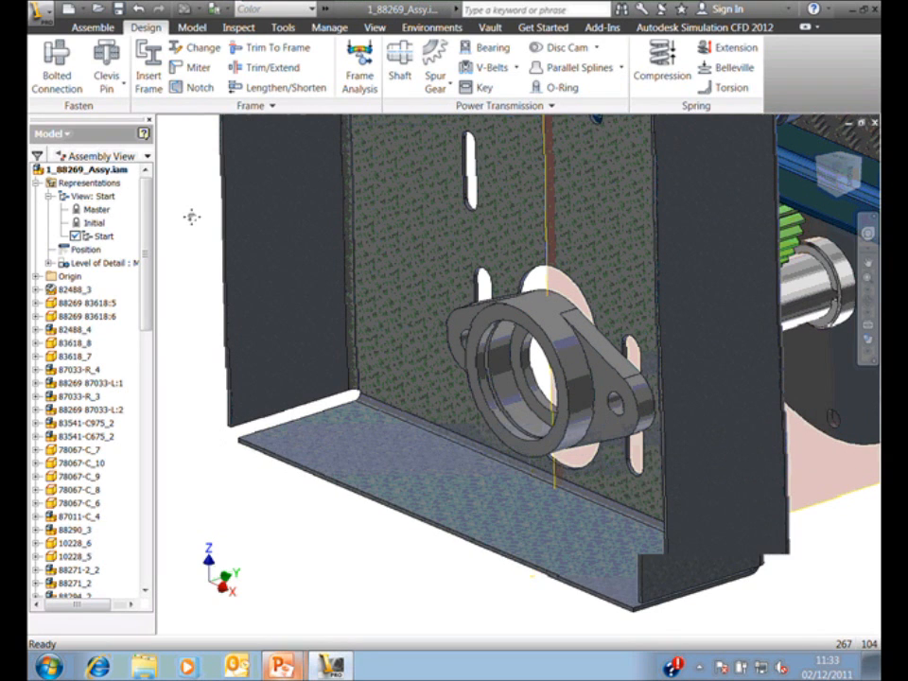
pyautogui.moveTo(191, 216); pyautogui.dragTo(214, 252, button='middle')
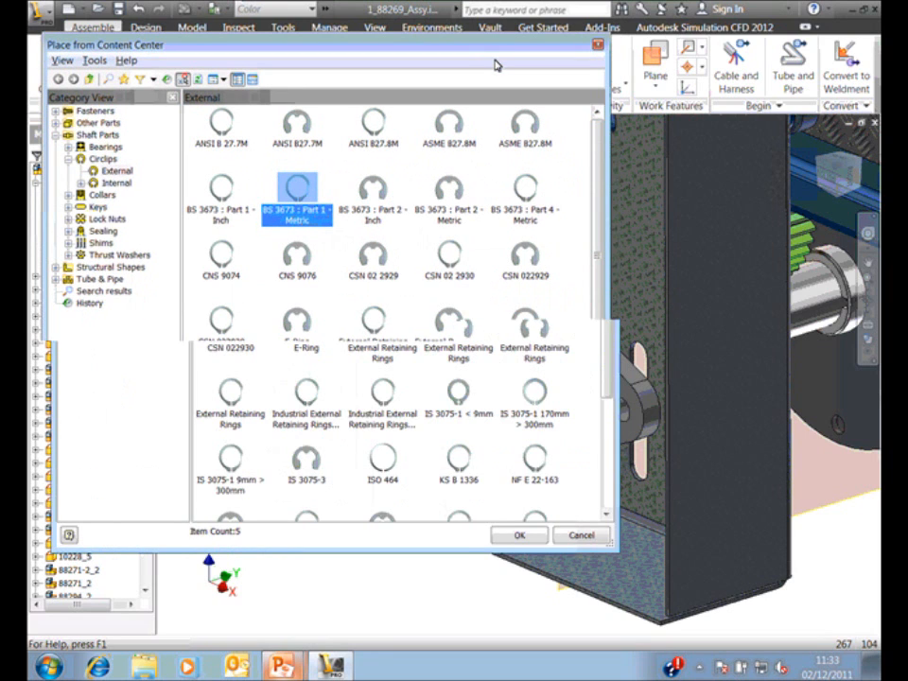
# - Choose the ISO 4762 socket head bolt from the Content Center fasteners for placement in the assembly
pyautogui.click(153, 79)
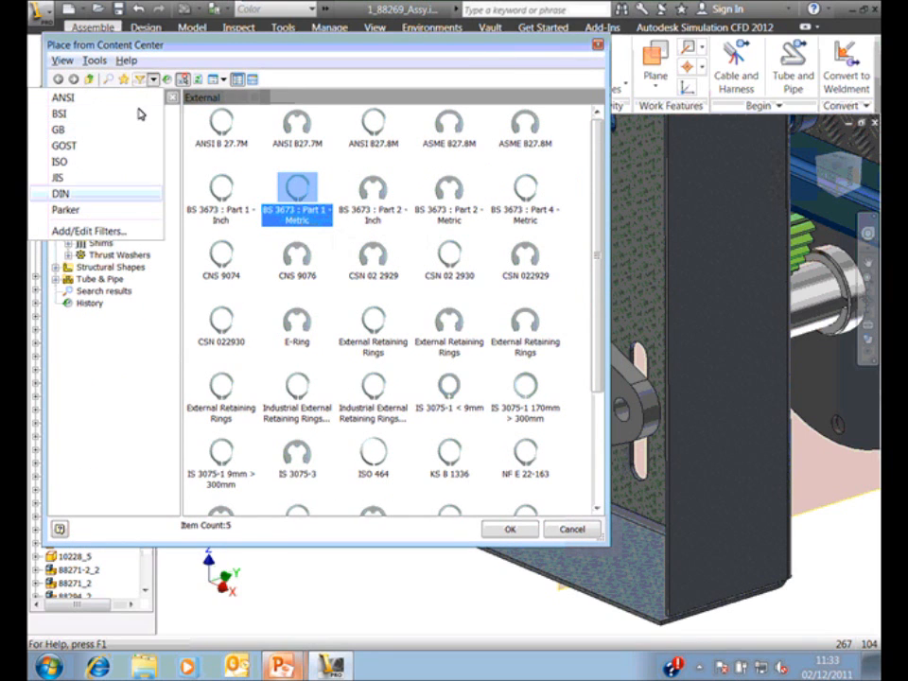
pyautogui.click(196, 49)
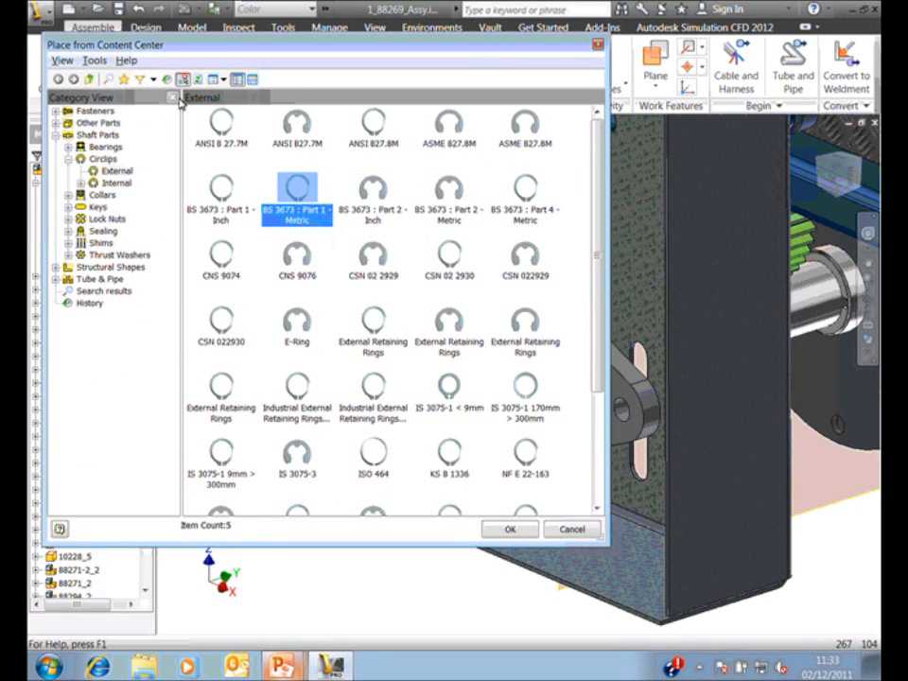
pyautogui.click(72, 111)
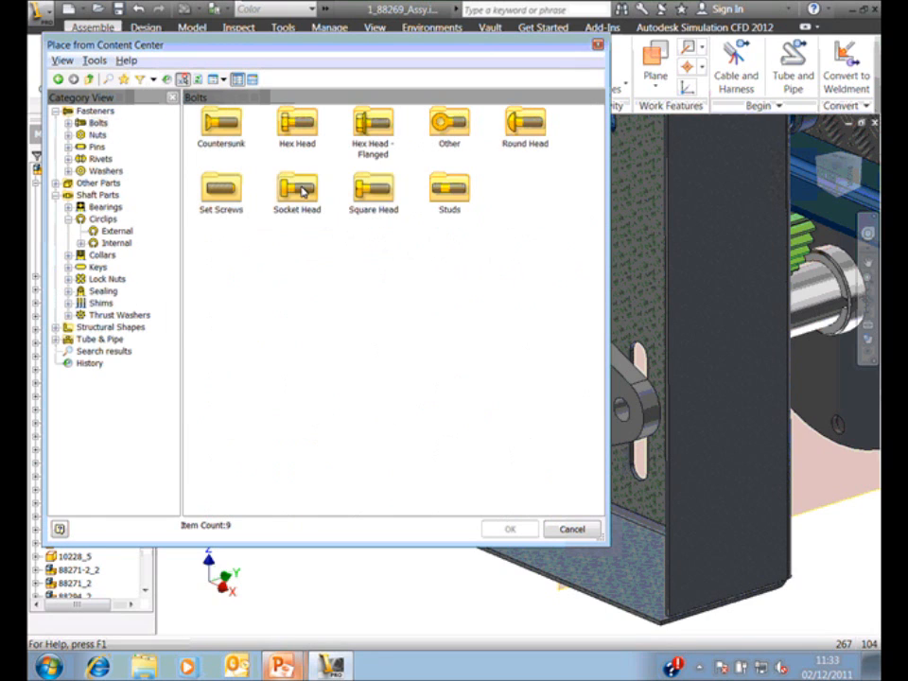
pyautogui.doubleClick(302, 190)
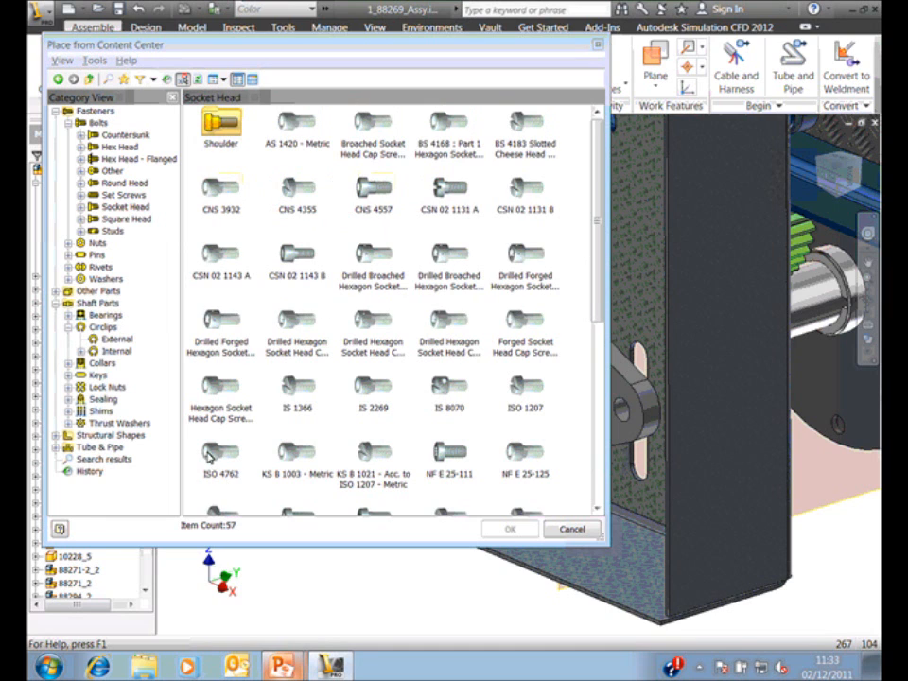
pyautogui.doubleClick(214, 447)
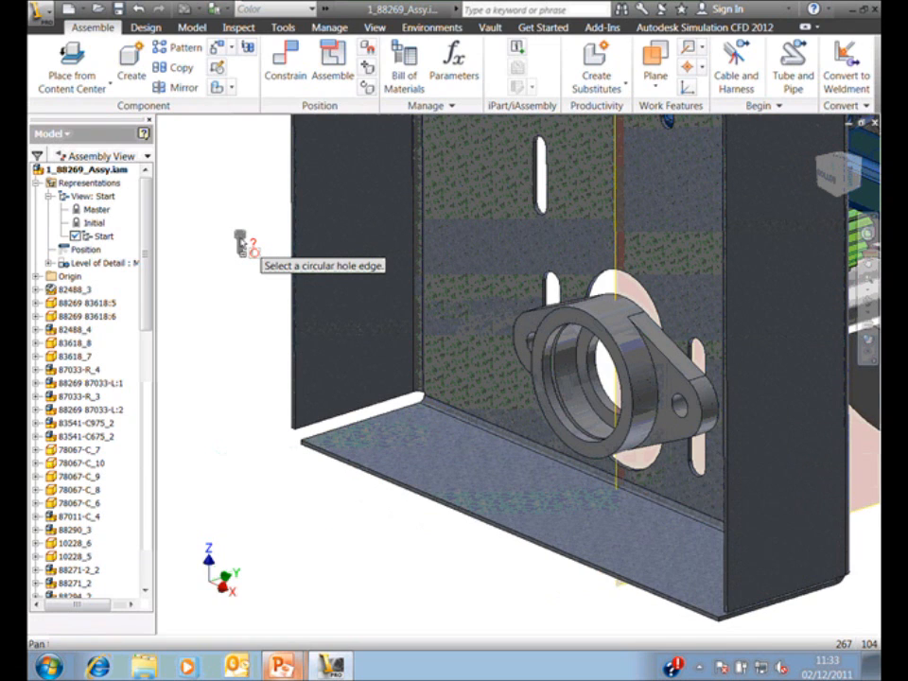
pyautogui.press('F2')
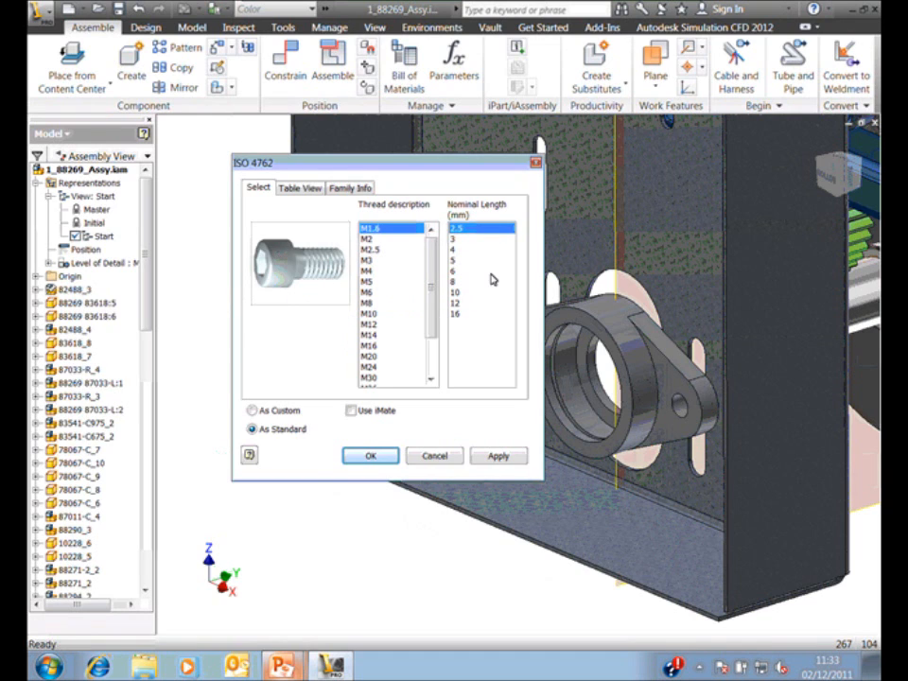
pyautogui.moveTo(379, 167); pyautogui.dragTo(373, 166)
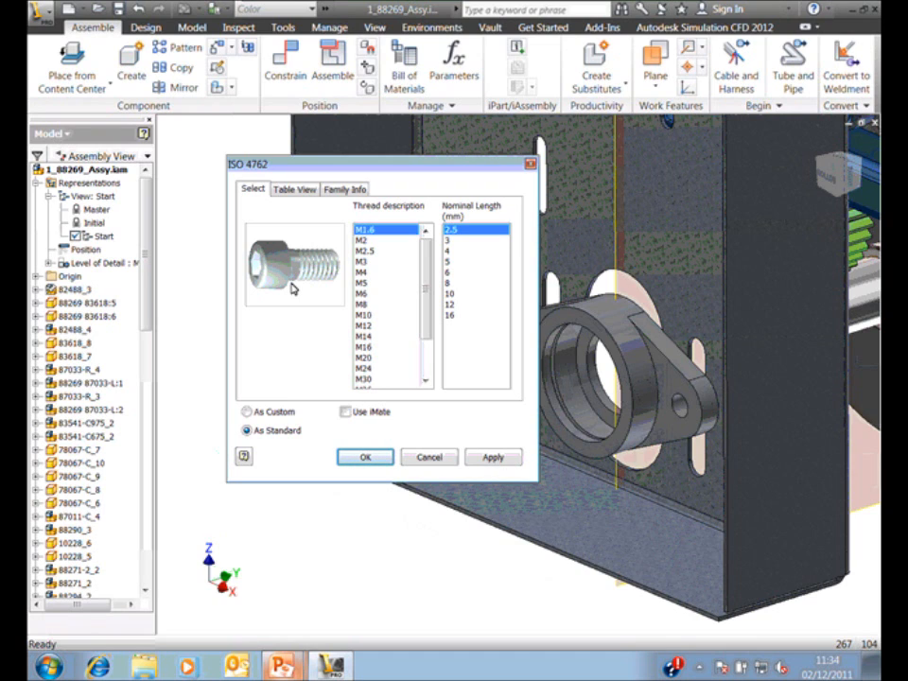
pyautogui.click(248, 412)
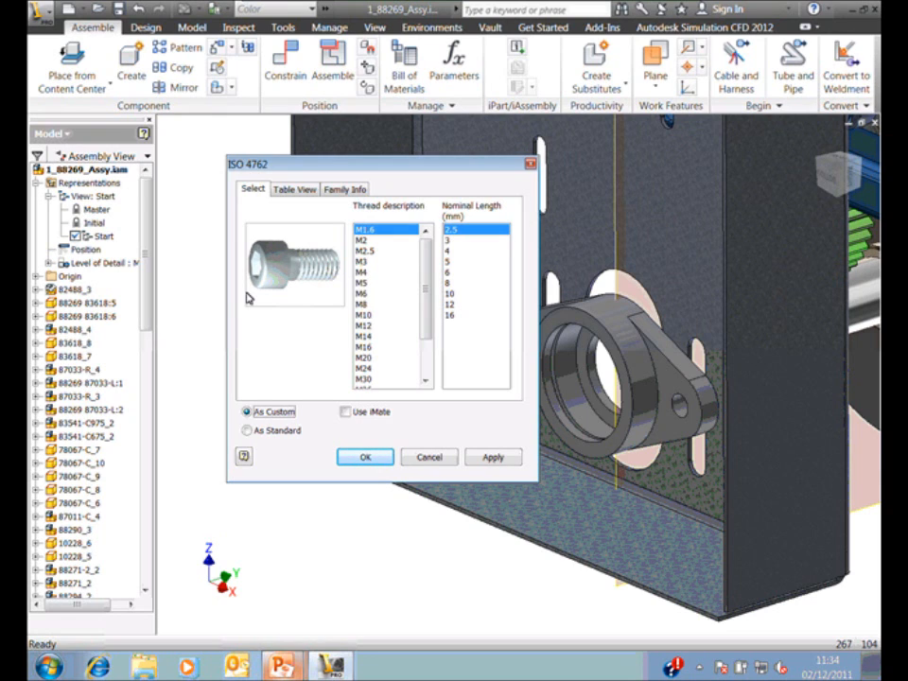
pyautogui.click(252, 412)
pyautogui.press('Escape')
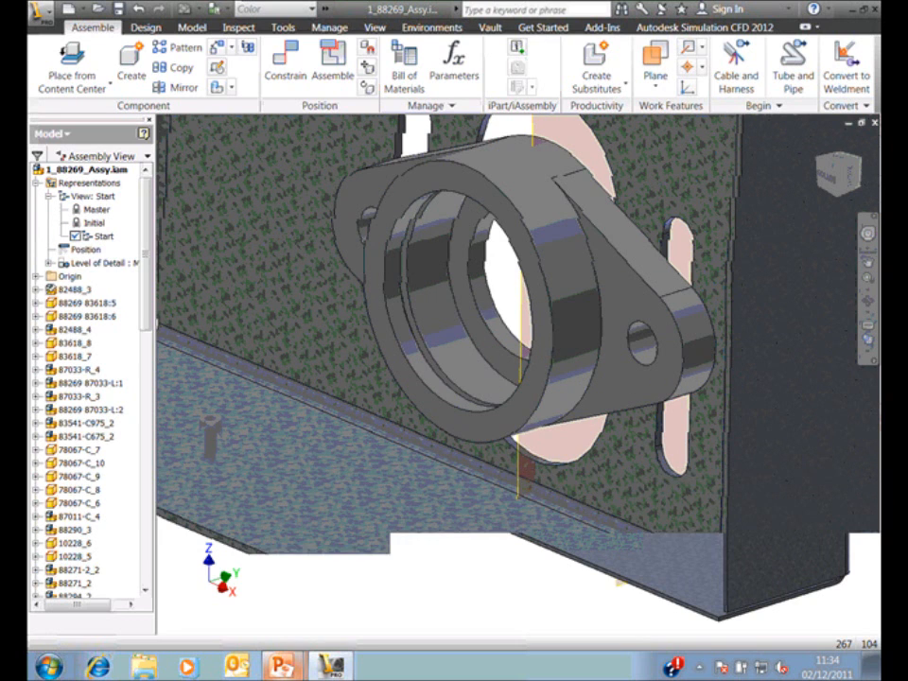
# - Drop the ISO 4762 screw into the flange bearing's mounting hole, stretch it to M10 x 20 and open the bolted connection settings
pyautogui.moveTo(640, 353); pyautogui.dragTo(621, 346, button='middle')
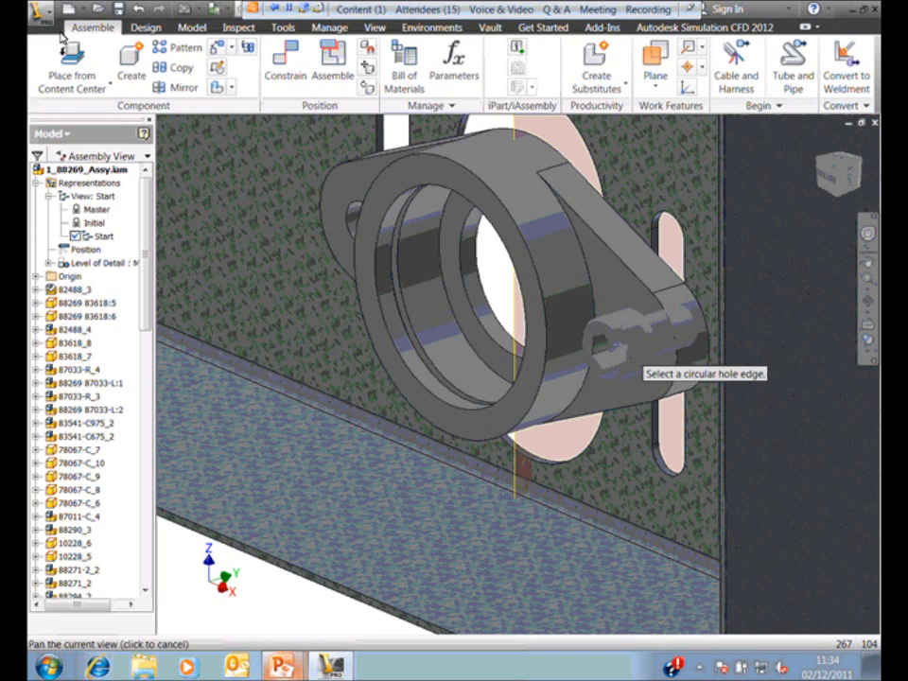
pyautogui.click(625, 355)
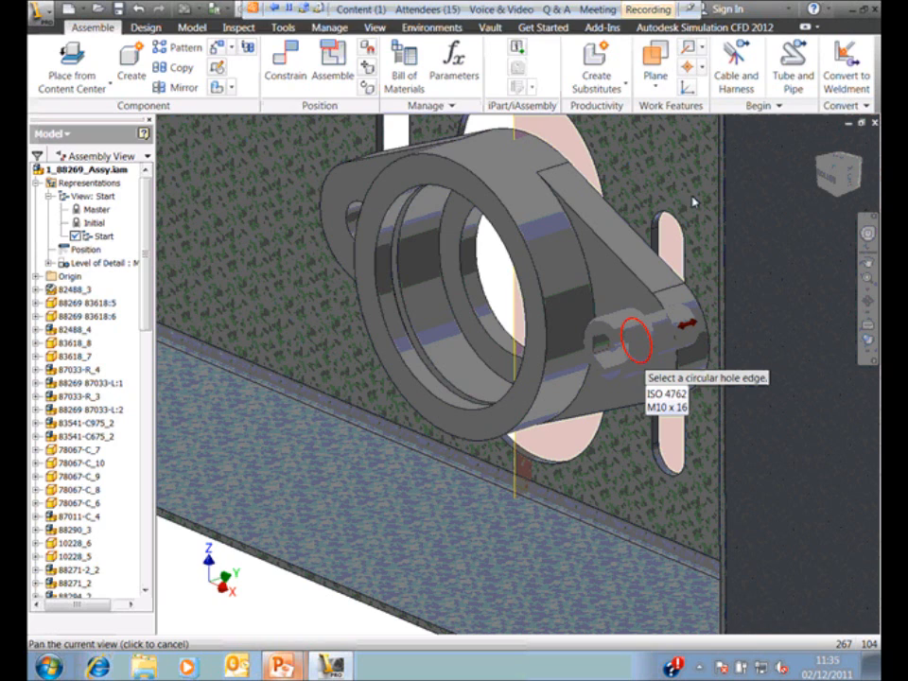
pyautogui.moveTo(683, 326); pyautogui.dragTo(701, 314)
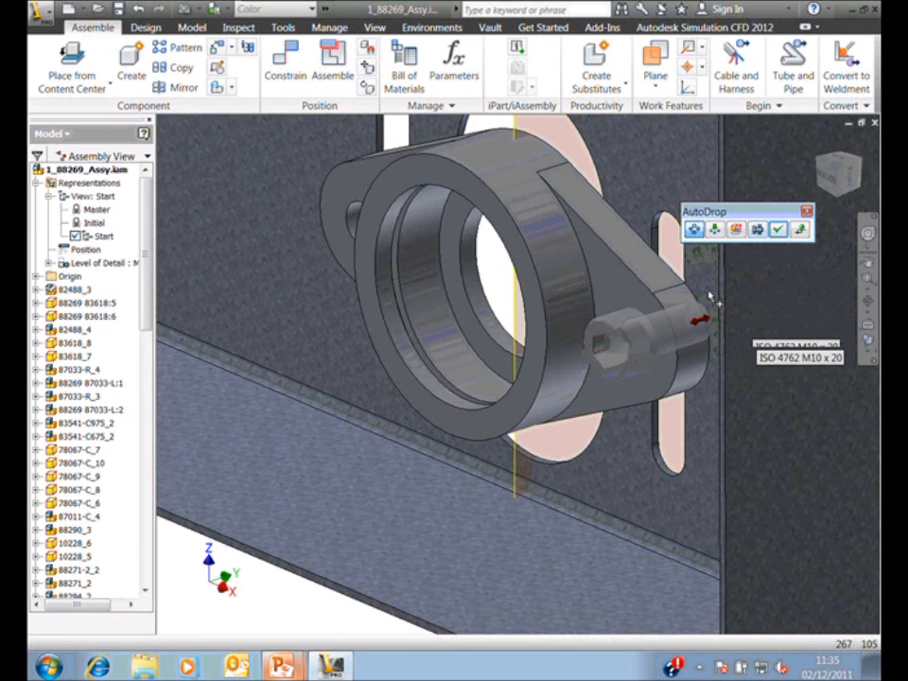
pyautogui.click(756, 231)
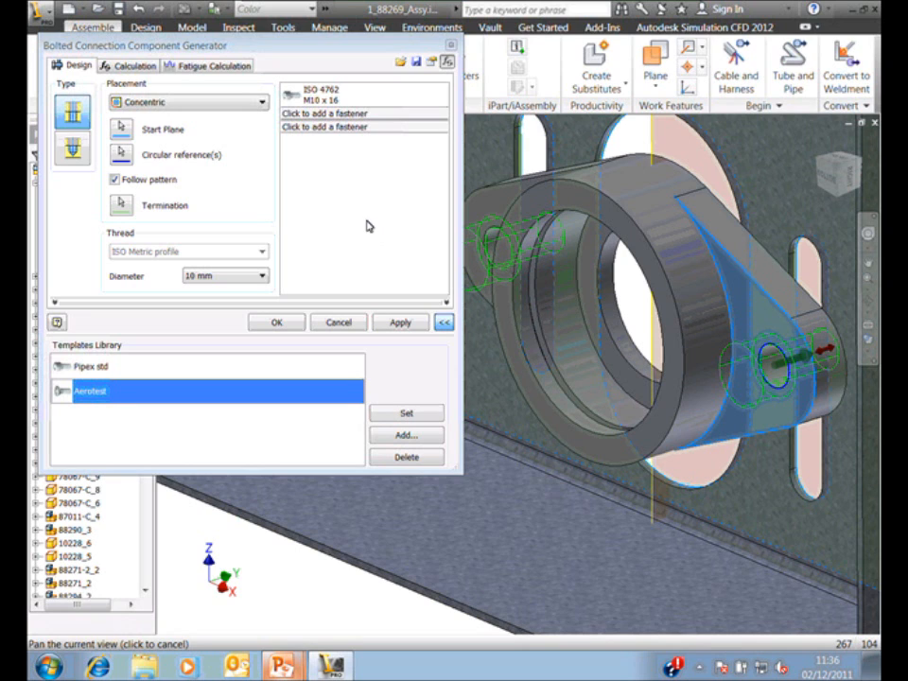
# - Add an ISO 7089 washer and an ISO 7041 nut to the bolted connection, and collapse the templates library
pyautogui.click(304, 126)
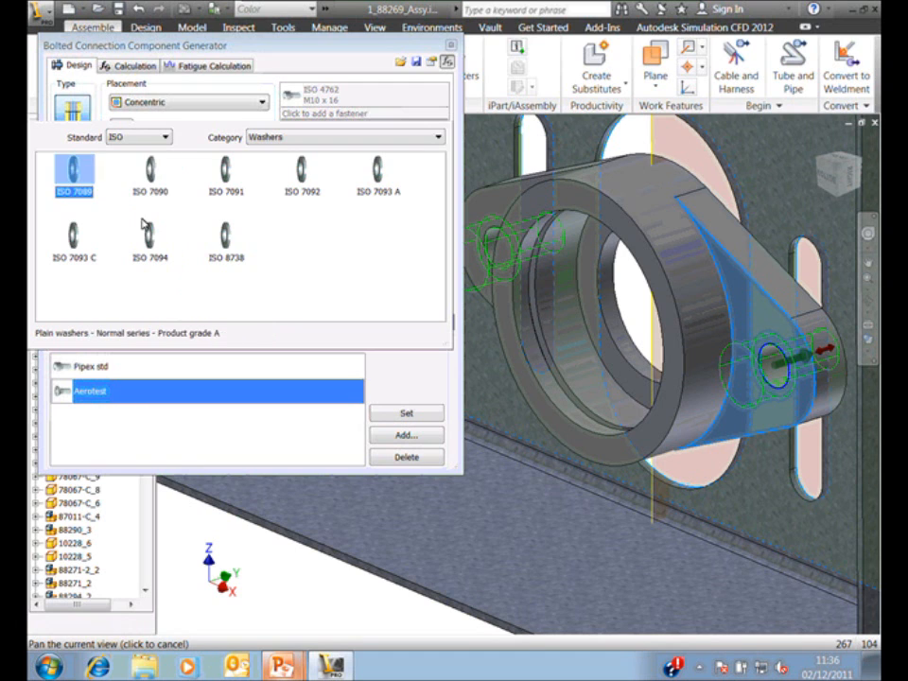
pyautogui.click(74, 178)
pyautogui.click(387, 150)
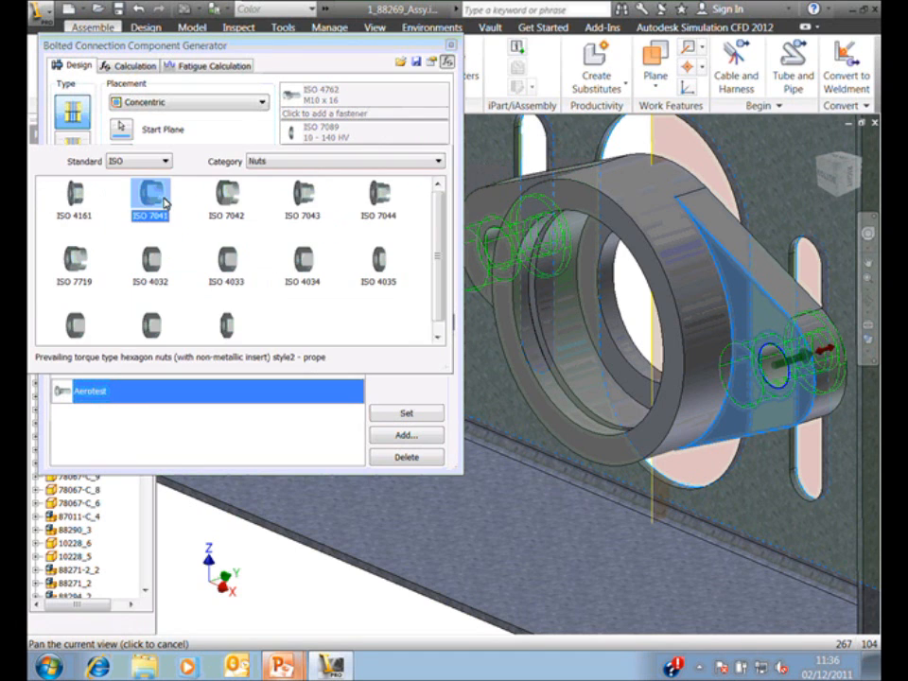
pyautogui.click(158, 198)
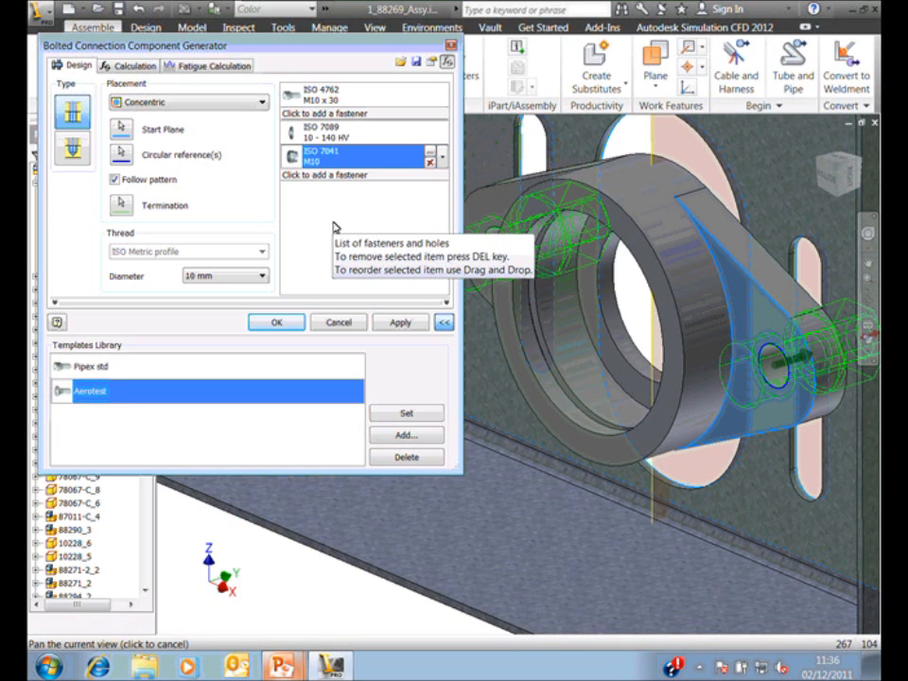
pyautogui.click(443, 323)
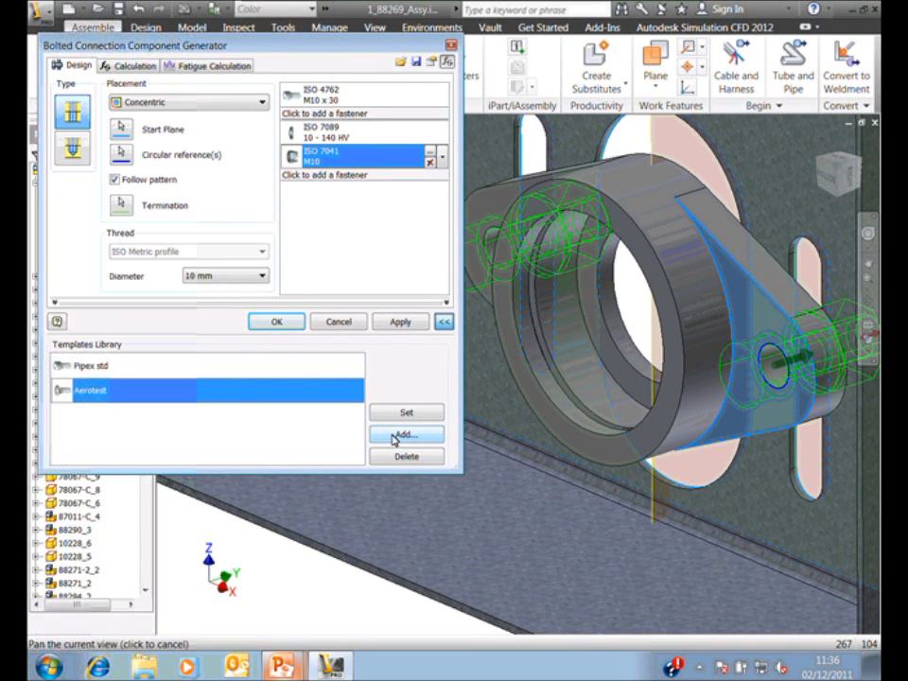
pyautogui.click(441, 321)
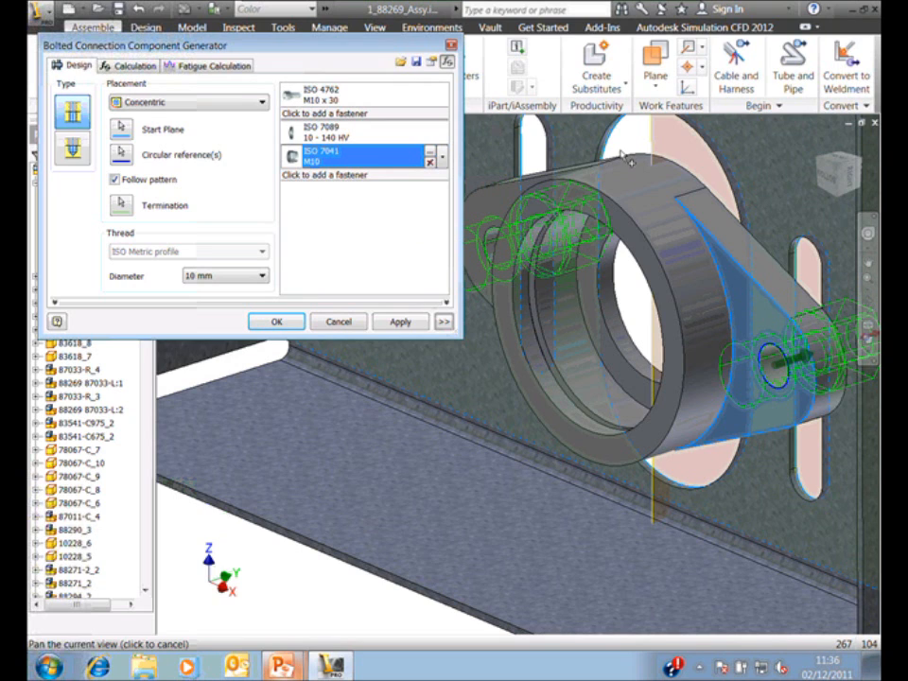
# - Set the bolt's maximal axial and tangent forces to 750 N each, run the strength calculation and inspect its results
pyautogui.moveTo(470, 117); pyautogui.dragTo(531, 295)
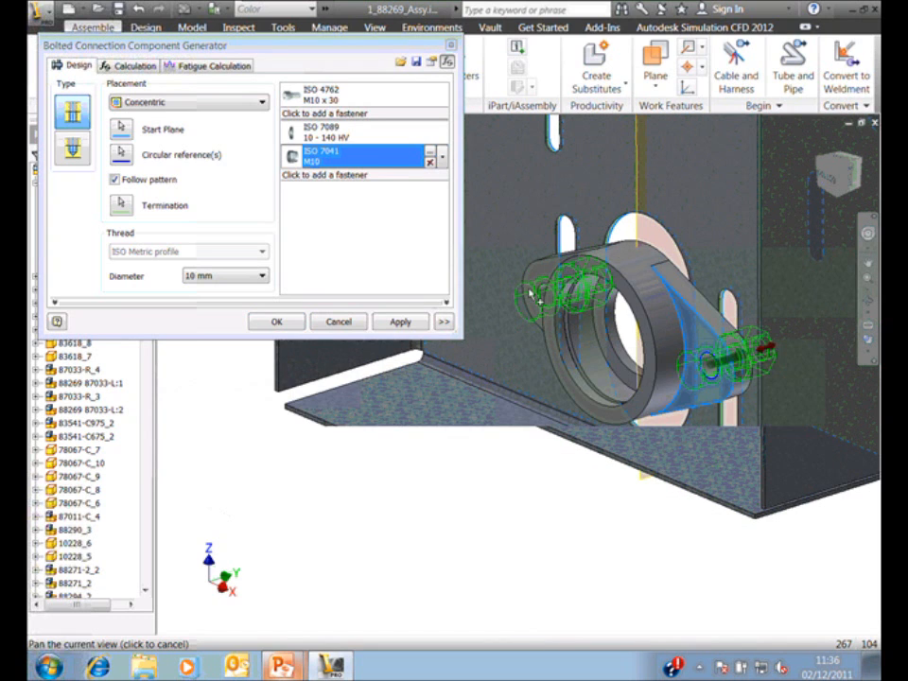
pyautogui.scroll(-3, 487, 221)
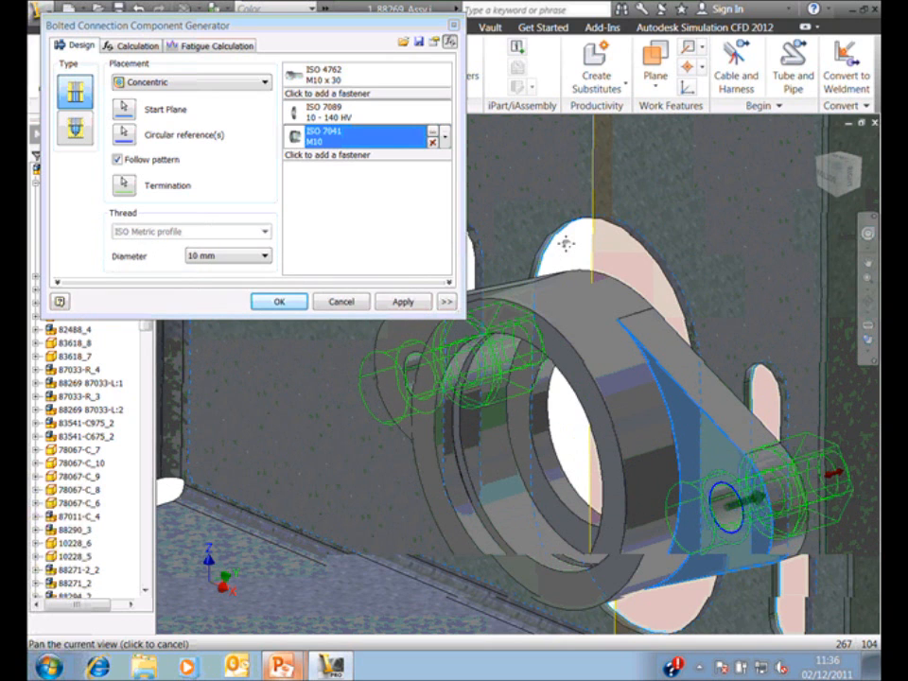
pyautogui.click(128, 45)
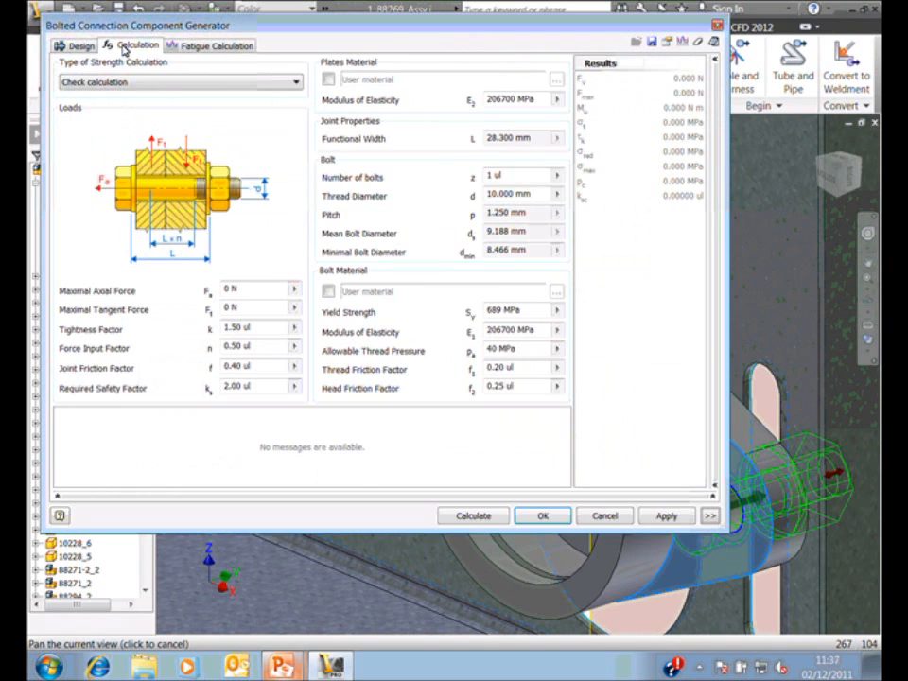
pyautogui.write('750')
pyautogui.press('Tab')
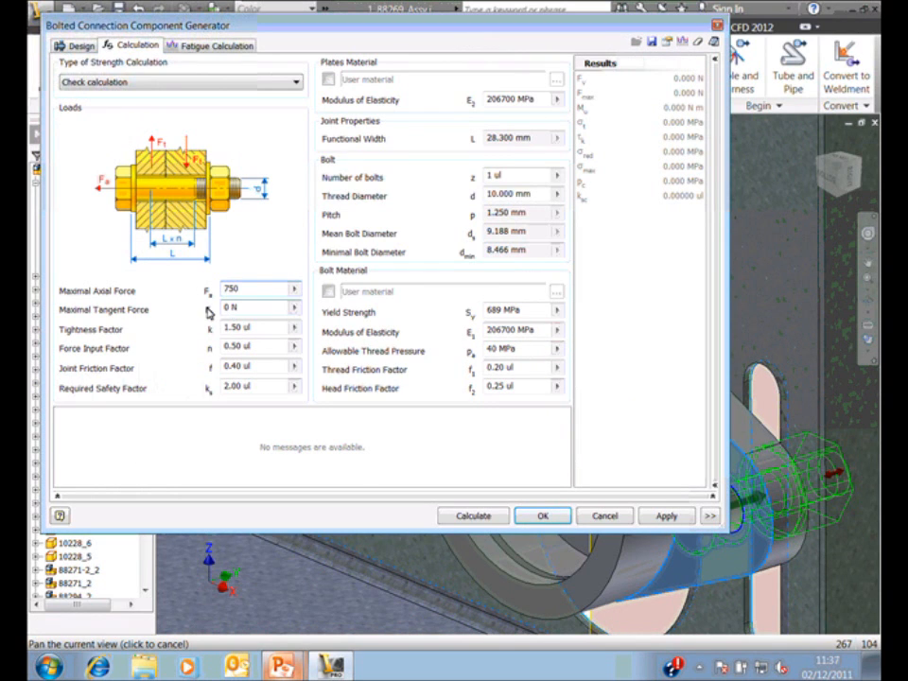
pyautogui.write('750')
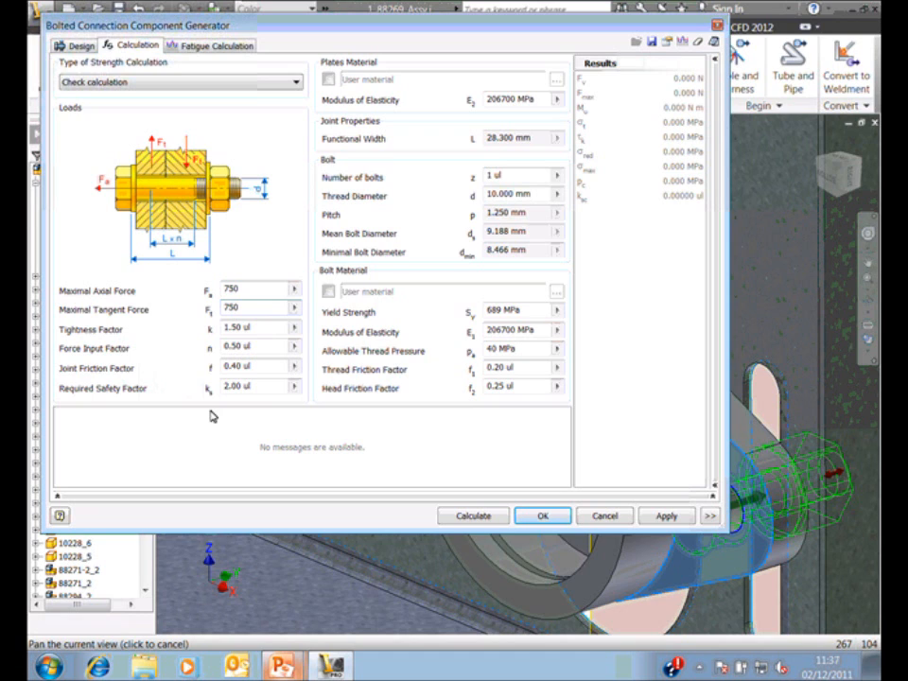
pyautogui.click(244, 386)
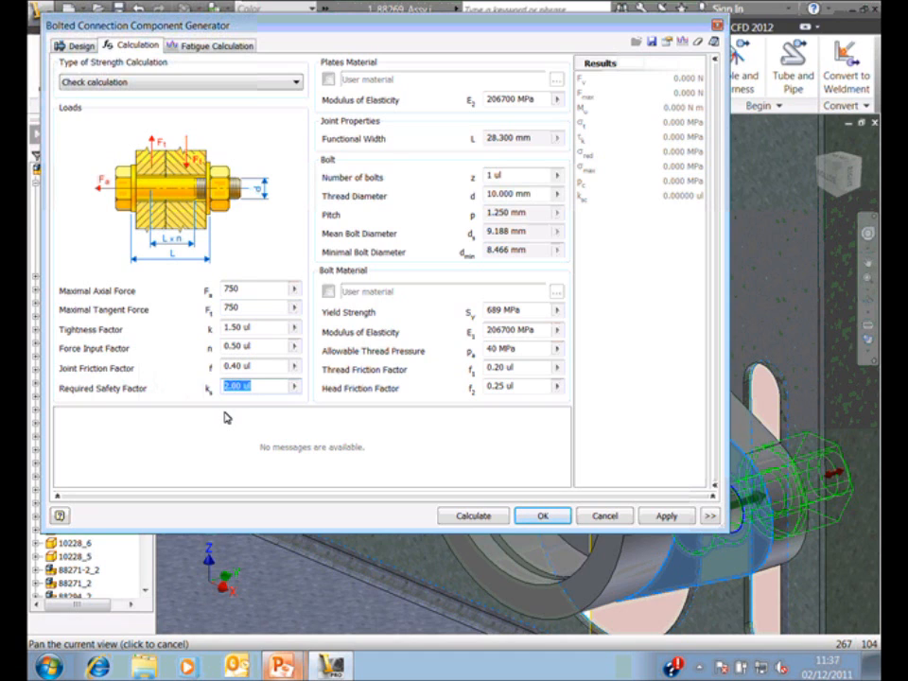
pyautogui.click(472, 517)
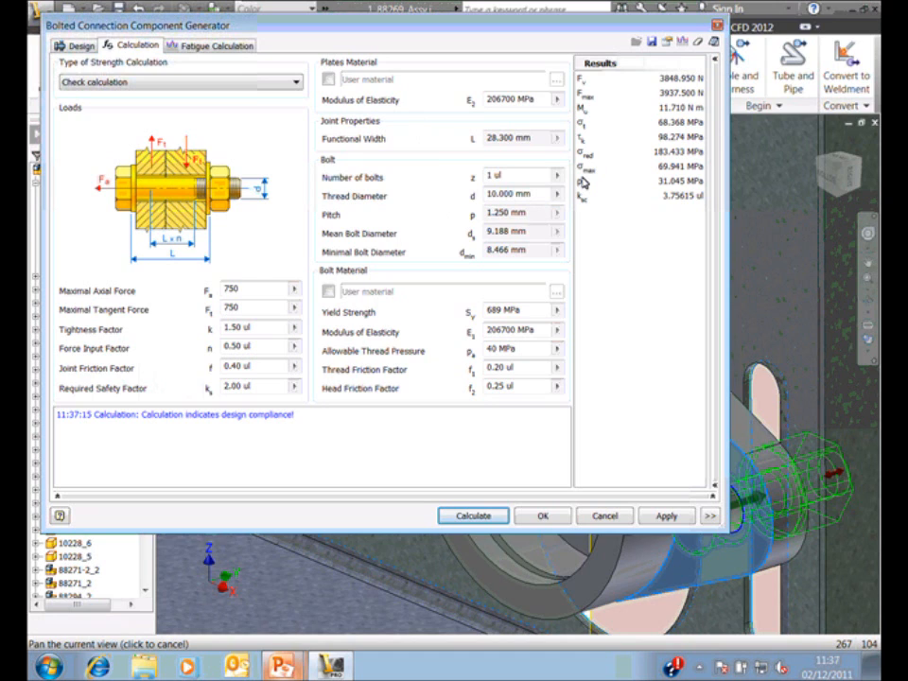
pyautogui.moveTo(585, 171)
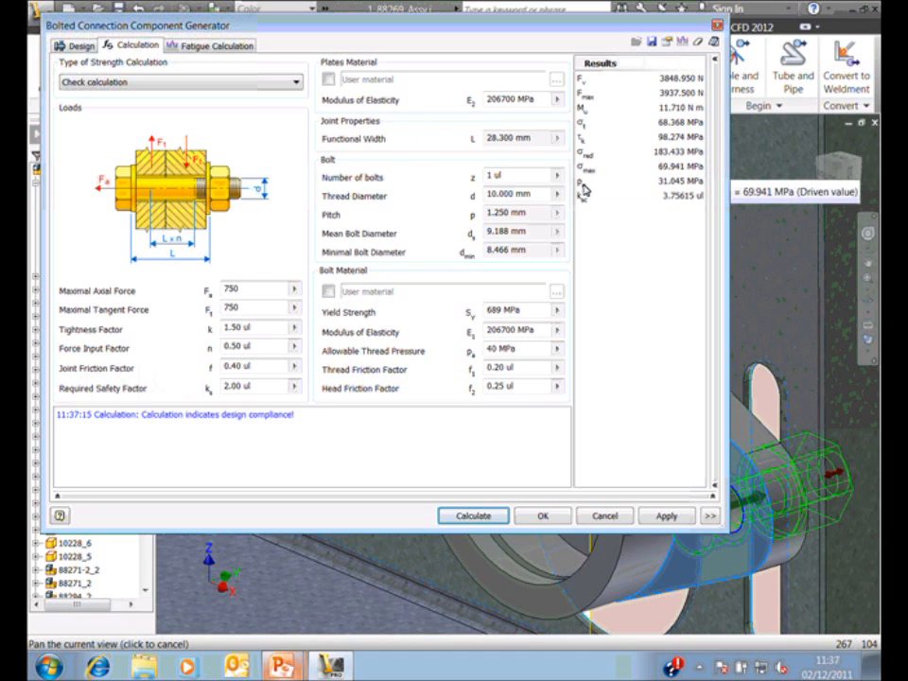
# - Set the required safety factor to 4 and rerun the bolt strength calculation
pyautogui.doubleClick(263, 387)
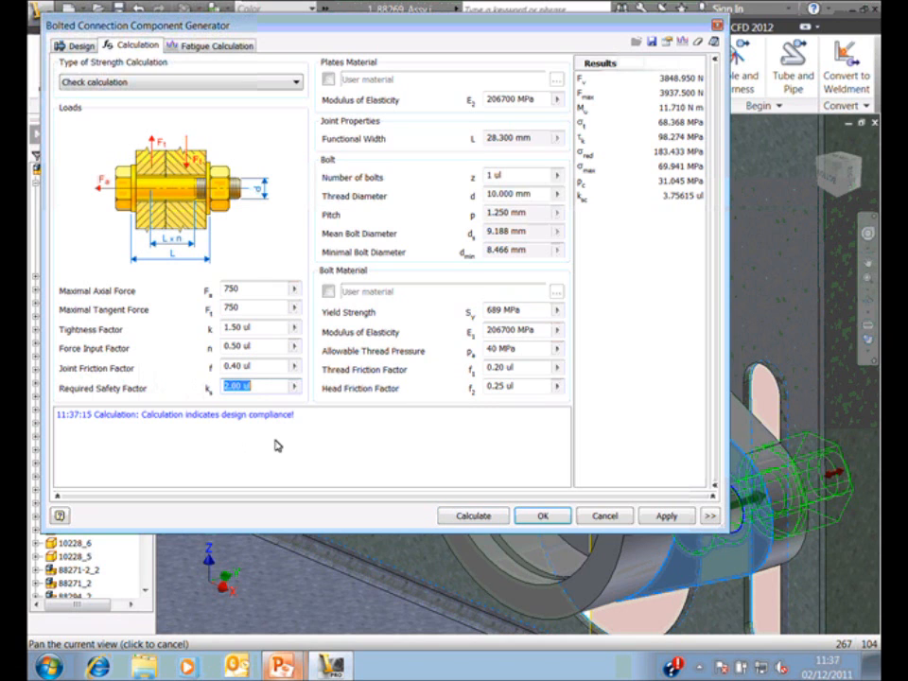
pyautogui.write('4')
pyautogui.click(461, 518)
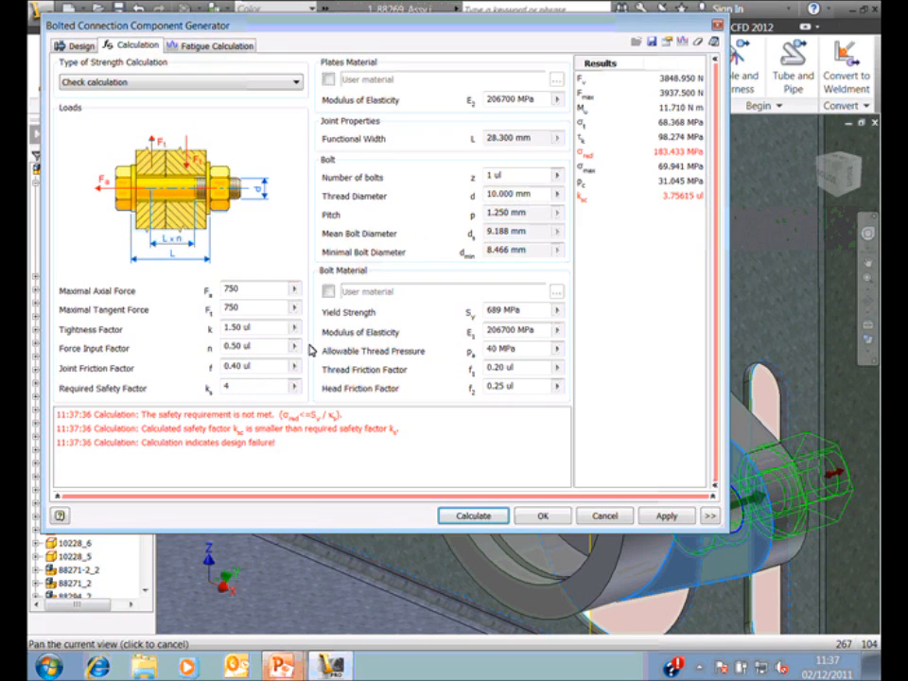
# - Return the required safety factor to 2
pyautogui.click(245, 387)
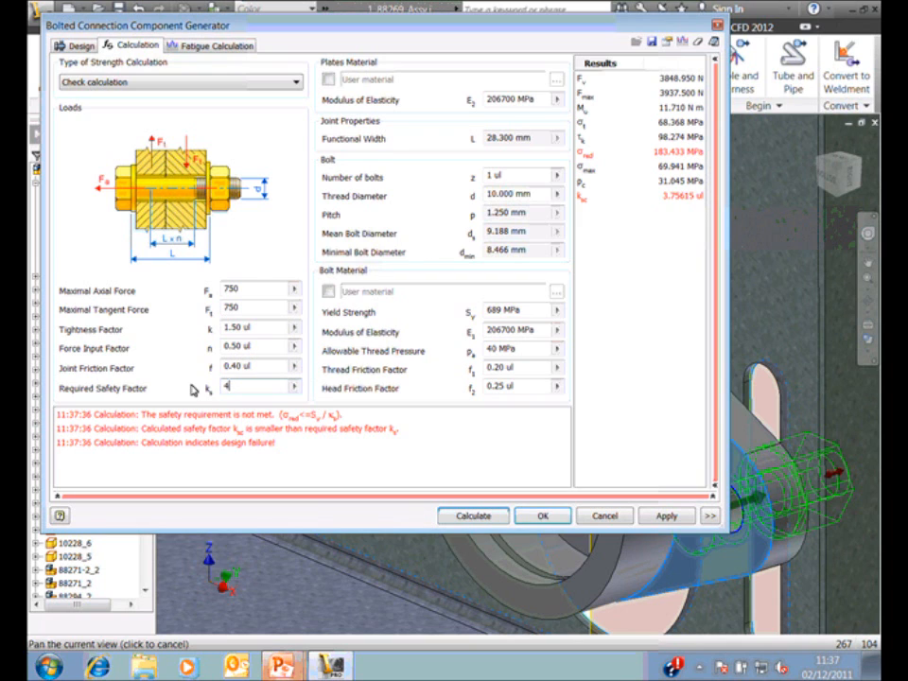
pyautogui.press('BackSpace')
pyautogui.write('2')
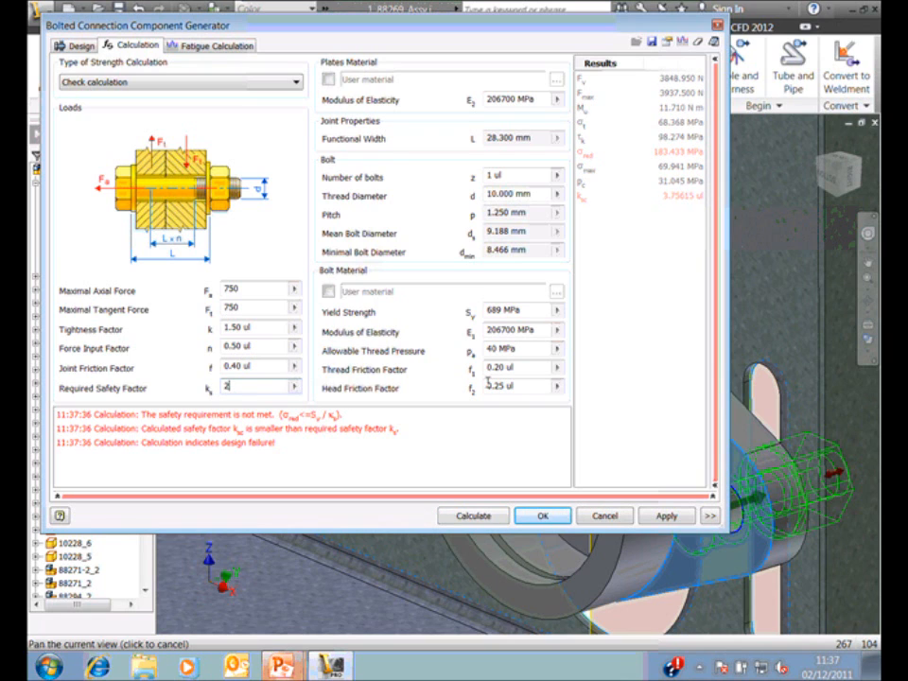
# - Set the thread friction factor to 0.16 for a non-lubricated galvanic zinc coating and the head friction factor to 0.8
pyautogui.click(556, 367)
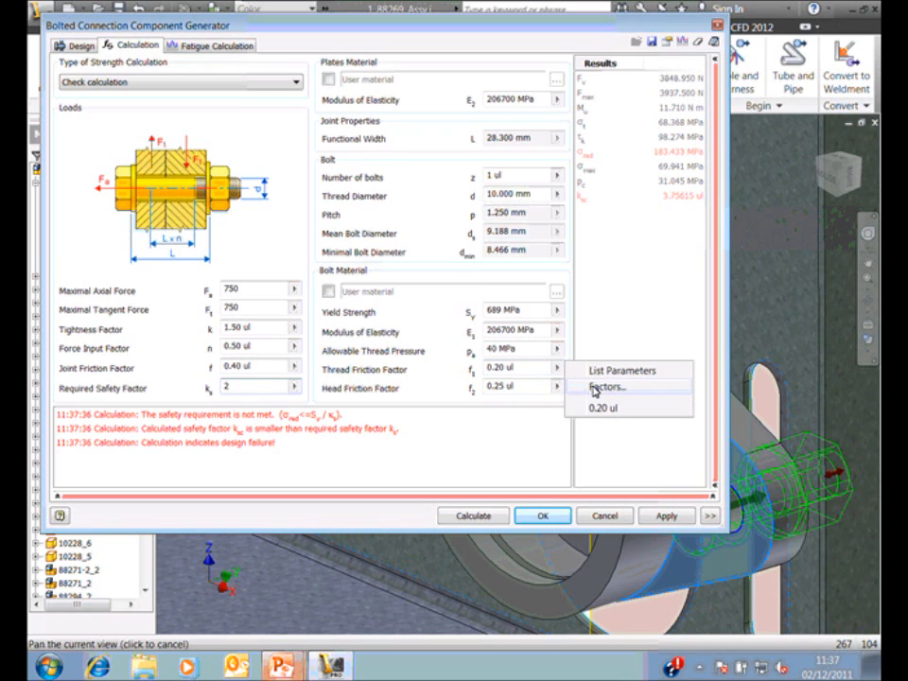
pyautogui.click(586, 386)
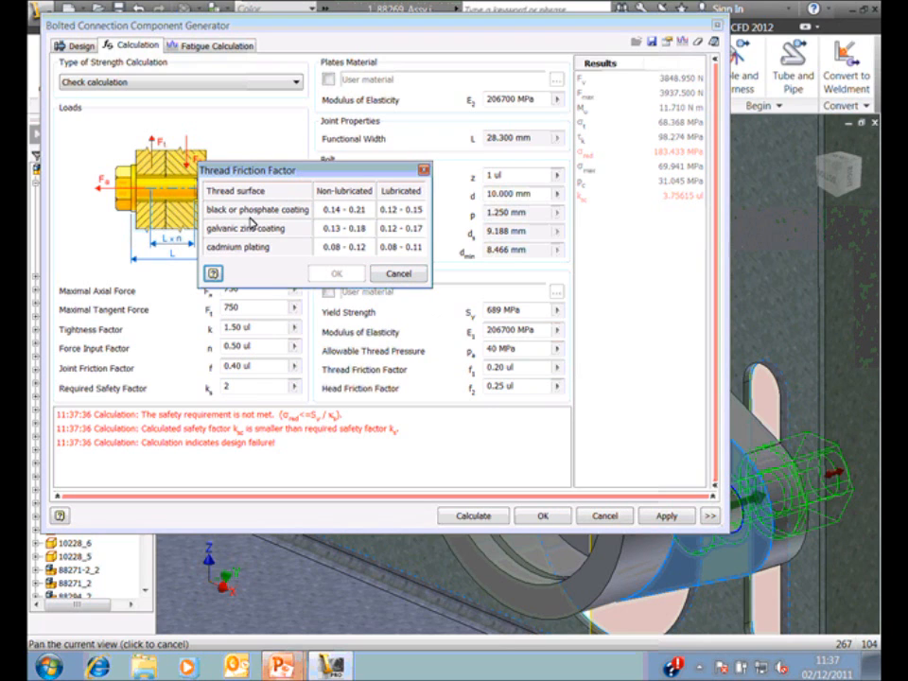
pyautogui.click(330, 229)
pyautogui.click(336, 273)
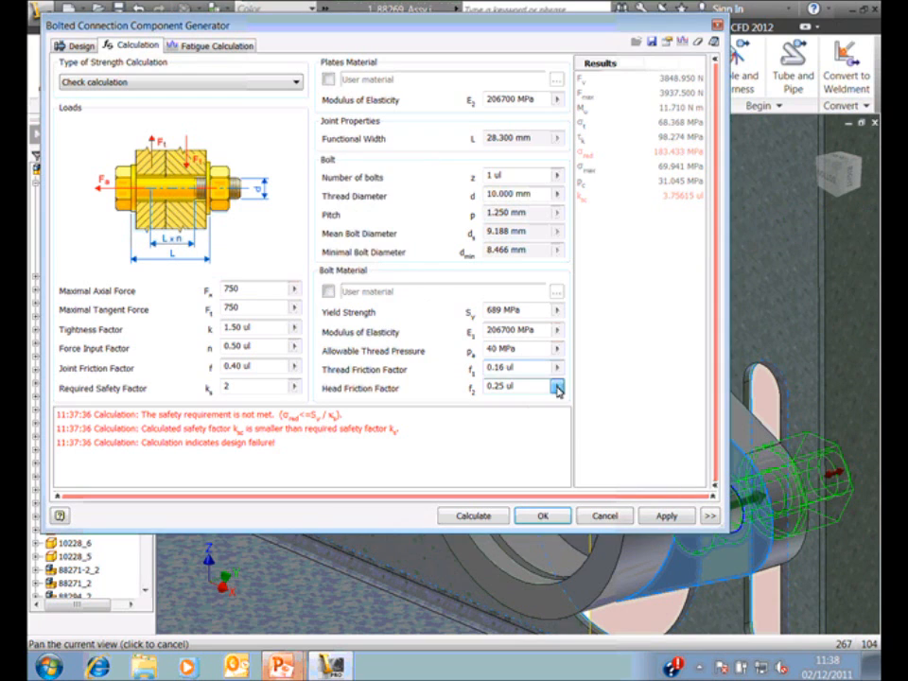
pyautogui.click(557, 388)
pyautogui.click(302, 248)
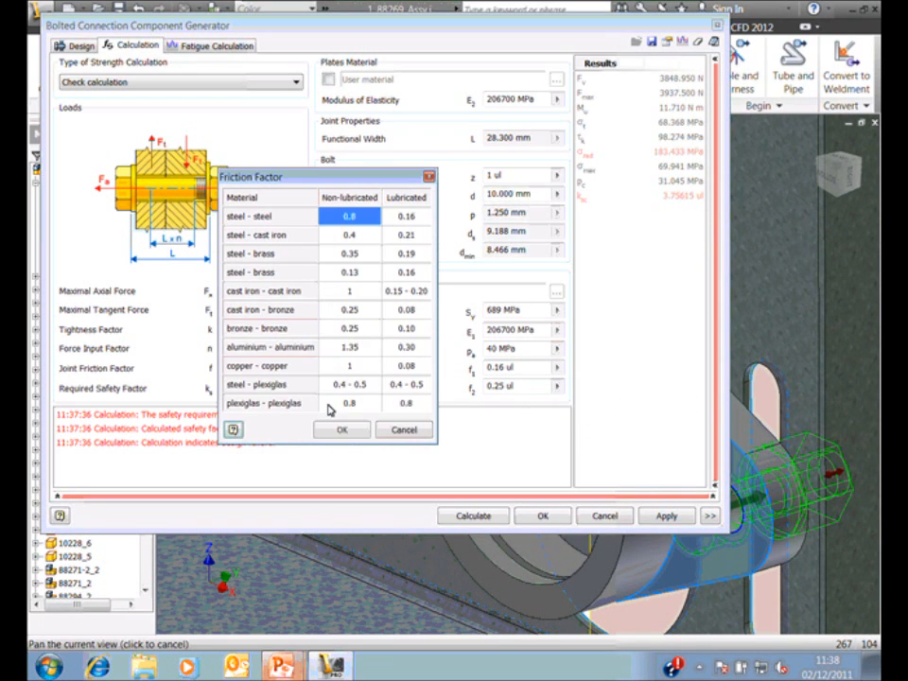
pyautogui.doubleClick(403, 405)
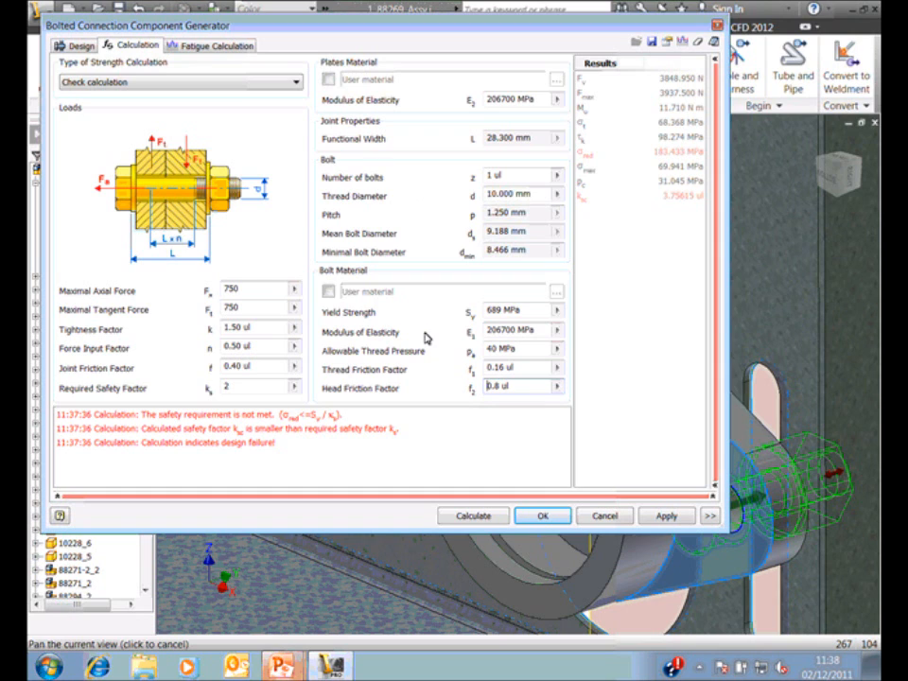
# - Generate the bolt calculation report, close it after viewing, and accept the bolted connection
pyautogui.click(714, 44)
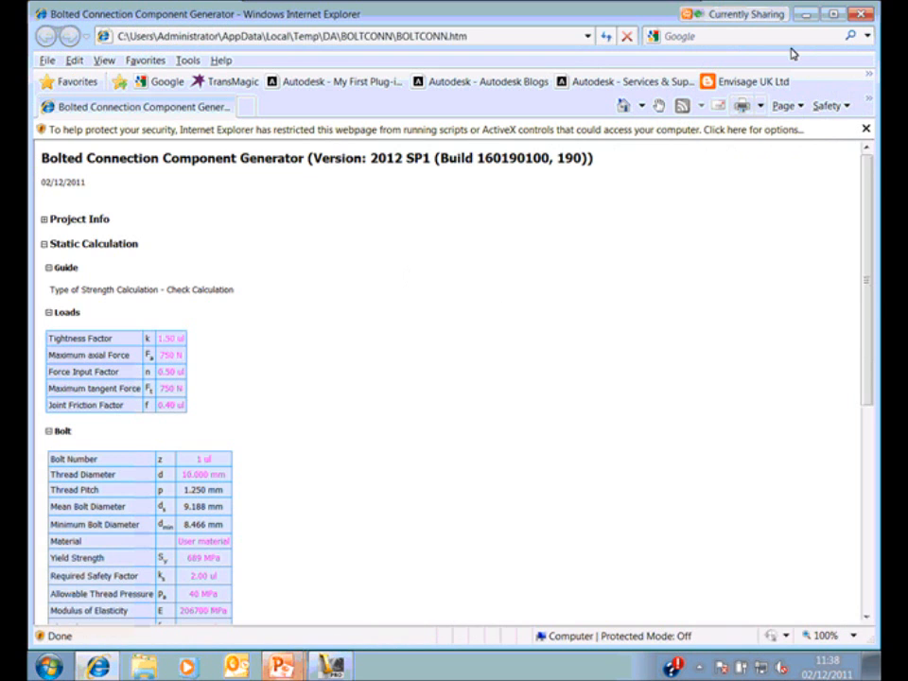
pyautogui.click(862, 16)
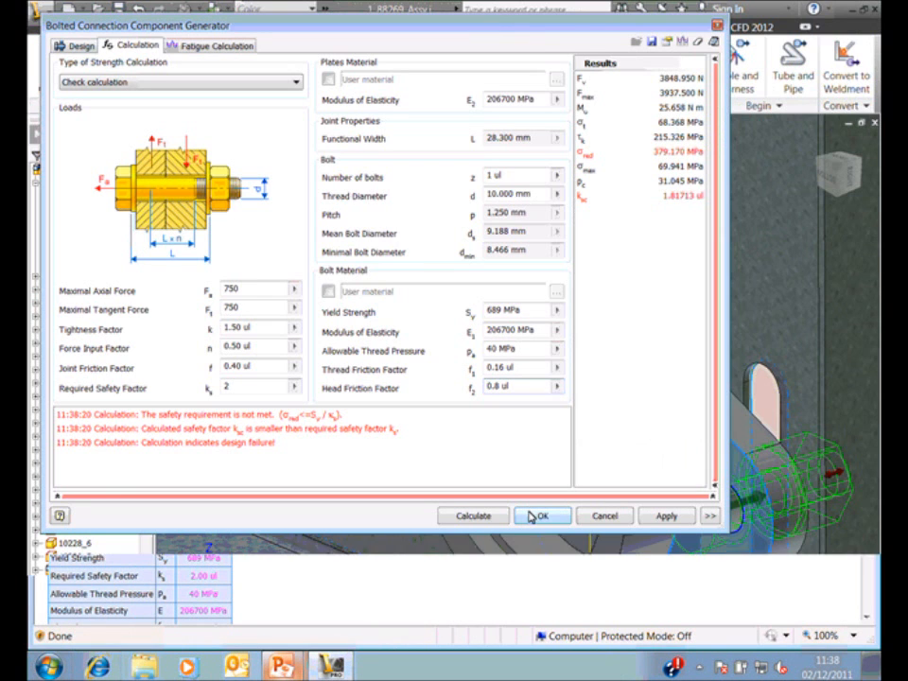
pyautogui.click(534, 516)
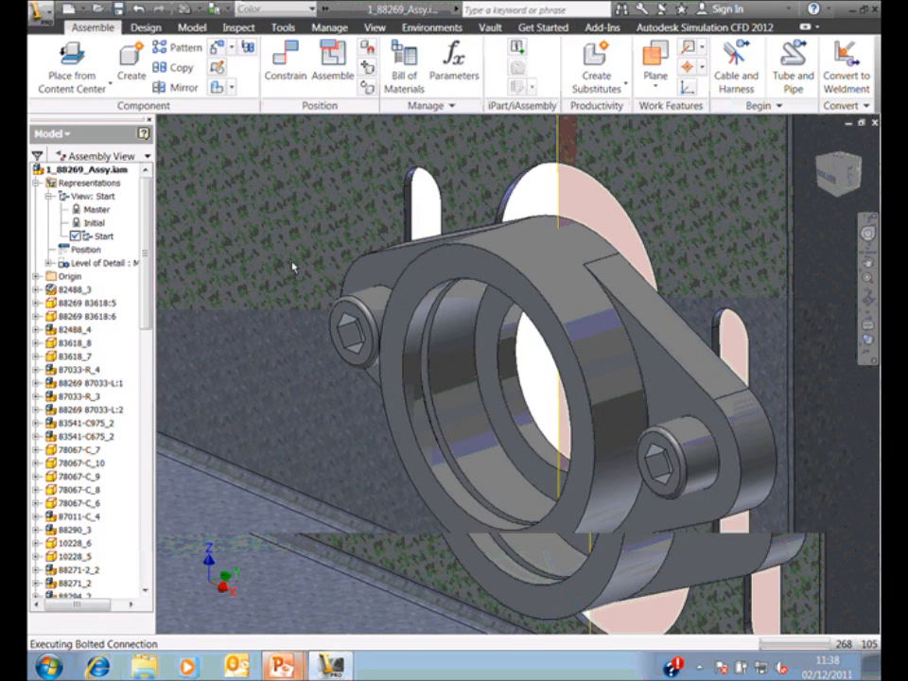
# - Place a deep groove ball bearing and a retaining circlip from the Content Center in the flange housing's bore
pyautogui.click(71, 68)
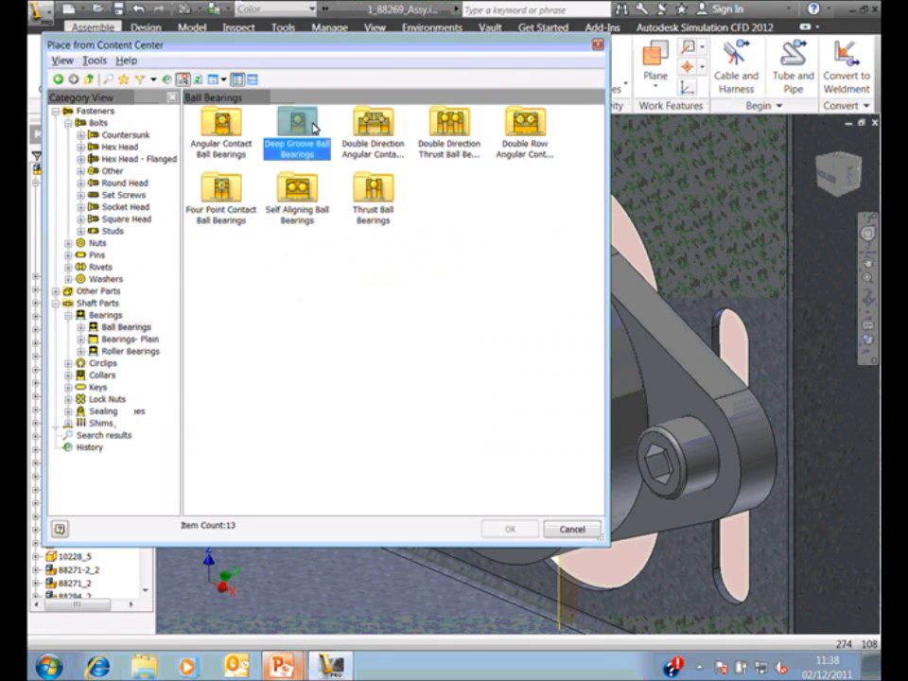
pyautogui.doubleClick(314, 127)
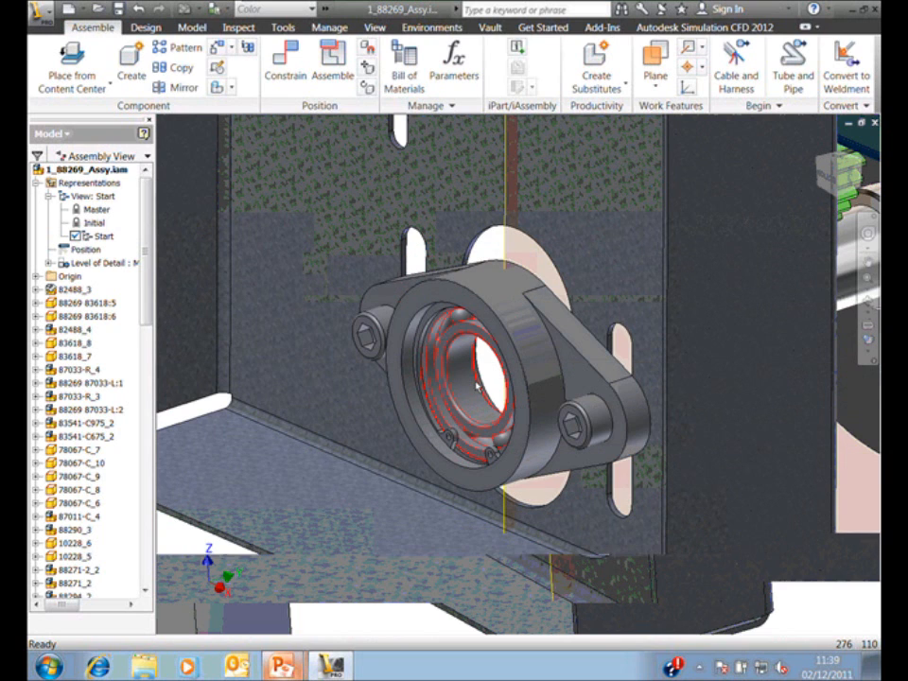
# - Hide the sheet-metal housing panel behind the flange bearing to expose the gears and shaft
pyautogui.rightClick(317, 286)
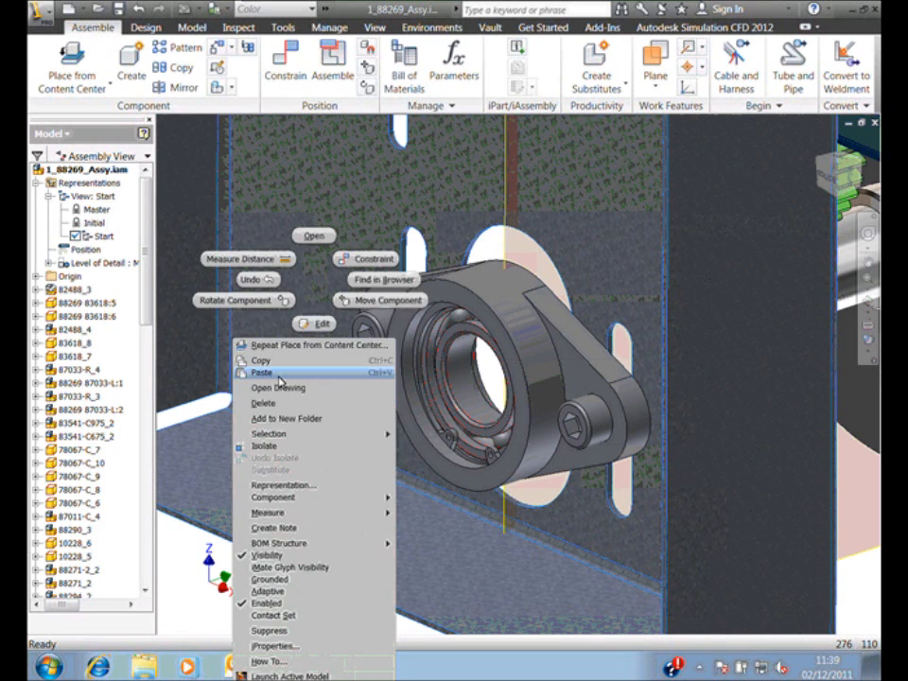
pyautogui.click(339, 369)
pyautogui.moveTo(377, 294); pyautogui.dragTo(316, 327, button='middle')
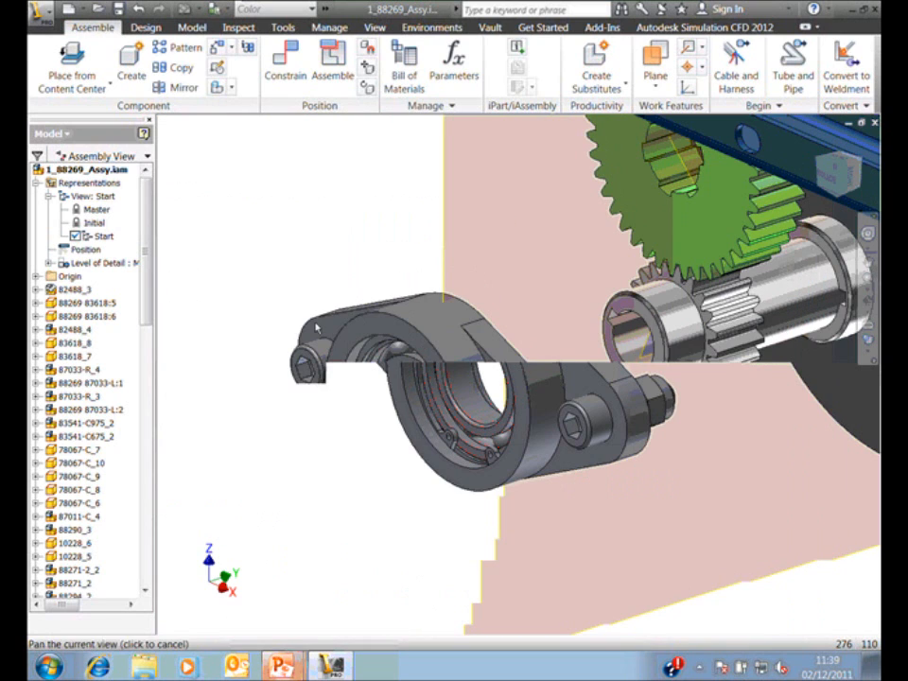
pyautogui.moveTo(826, 176); pyautogui.dragTo(818, 176)
pyautogui.moveTo(297, 229); pyautogui.dragTo(354, 243, button='middle')
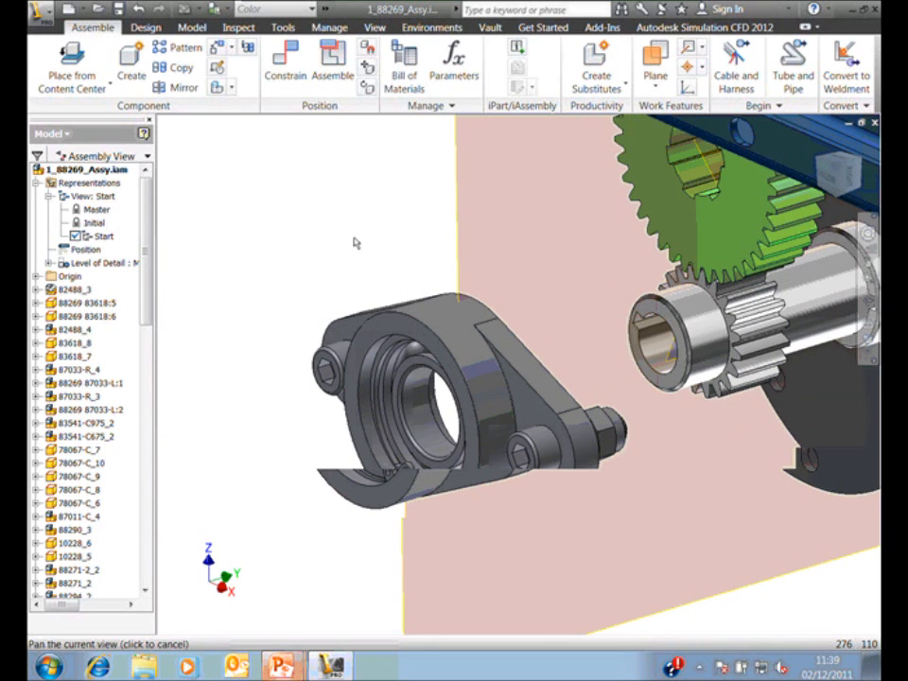
# - Start the shaft component generator and examine the sections along with the feature and shape options of the 30 x 23.4 cylinder
pyautogui.click(146, 27)
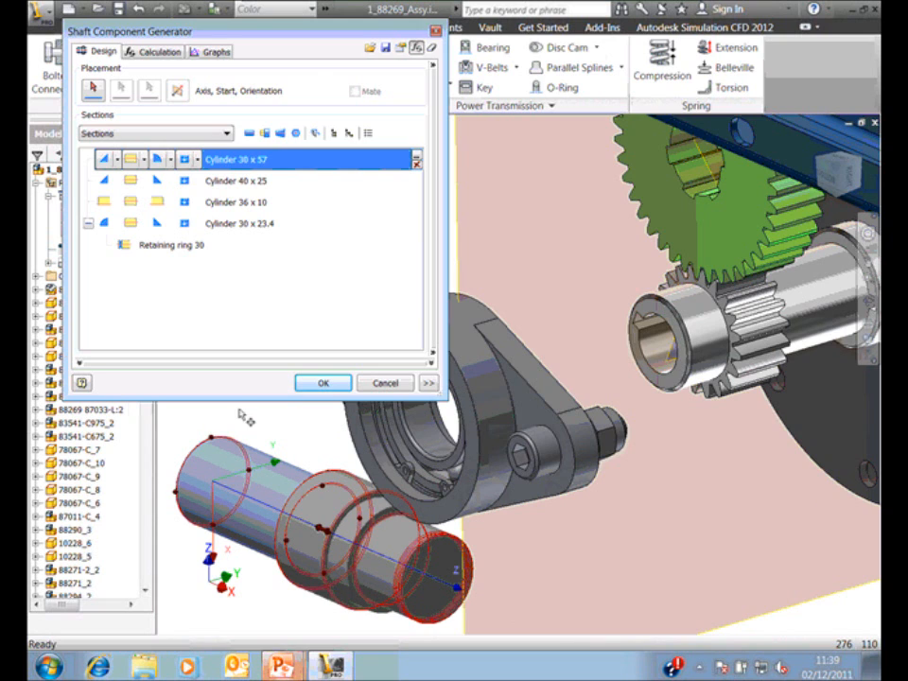
pyautogui.click(129, 181)
pyautogui.press('Down')
pyautogui.press('Down')
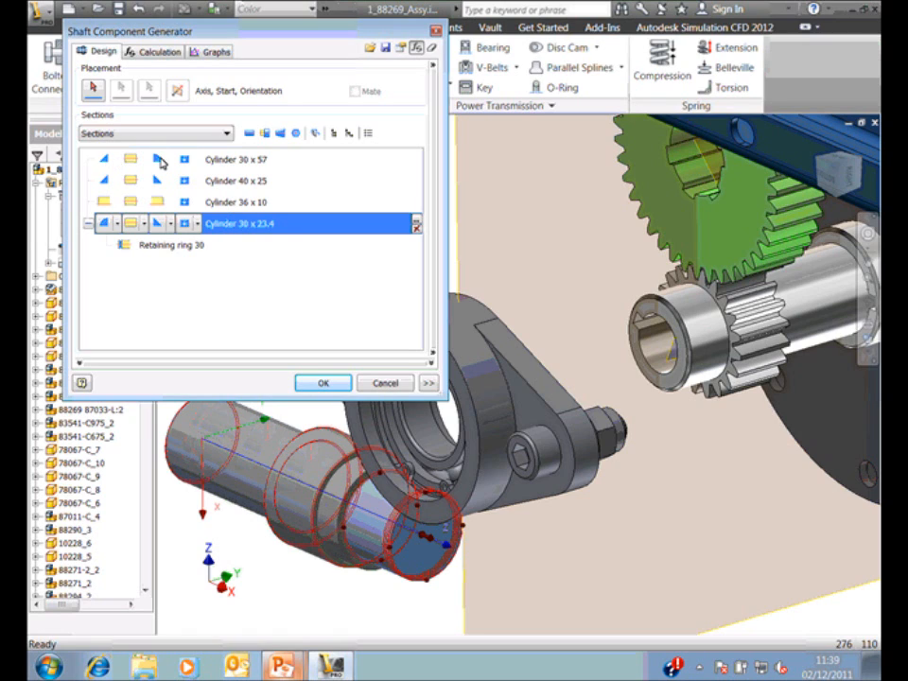
pyautogui.click(196, 228)
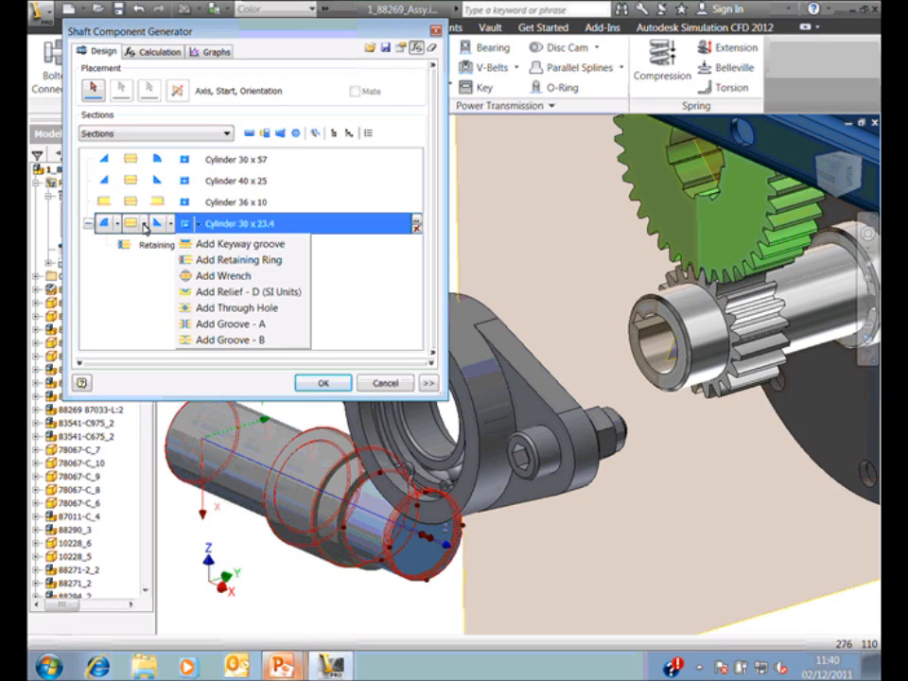
pyautogui.click(143, 228)
pyautogui.click(144, 228)
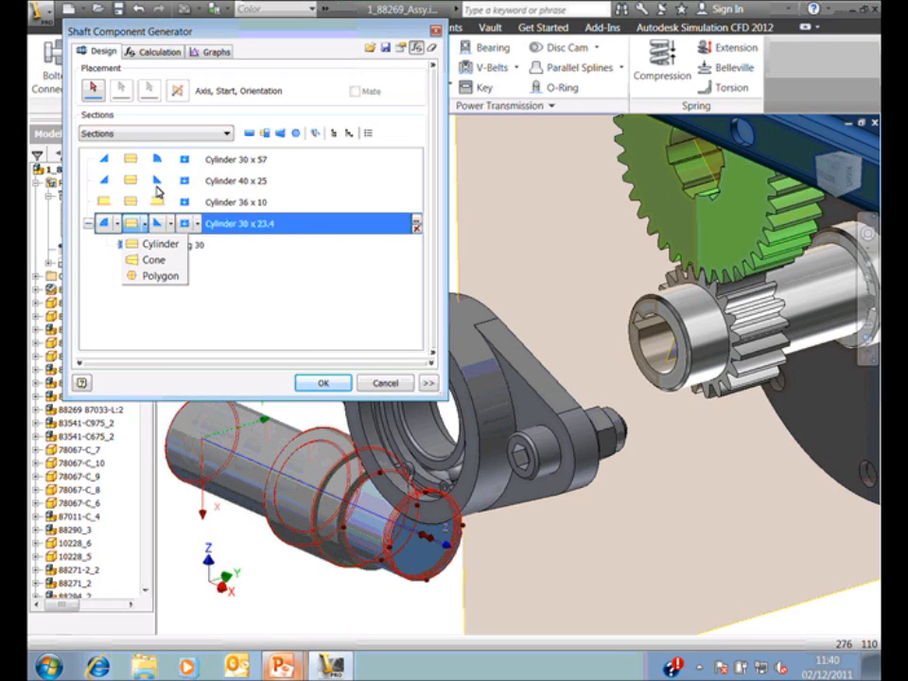
pyautogui.click(225, 281)
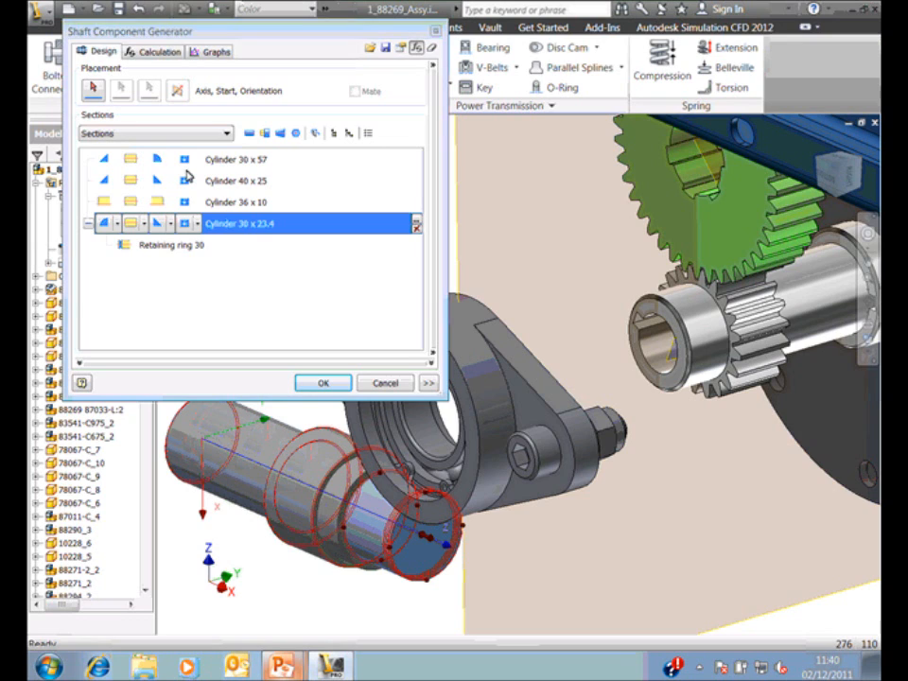
pyautogui.click(369, 285)
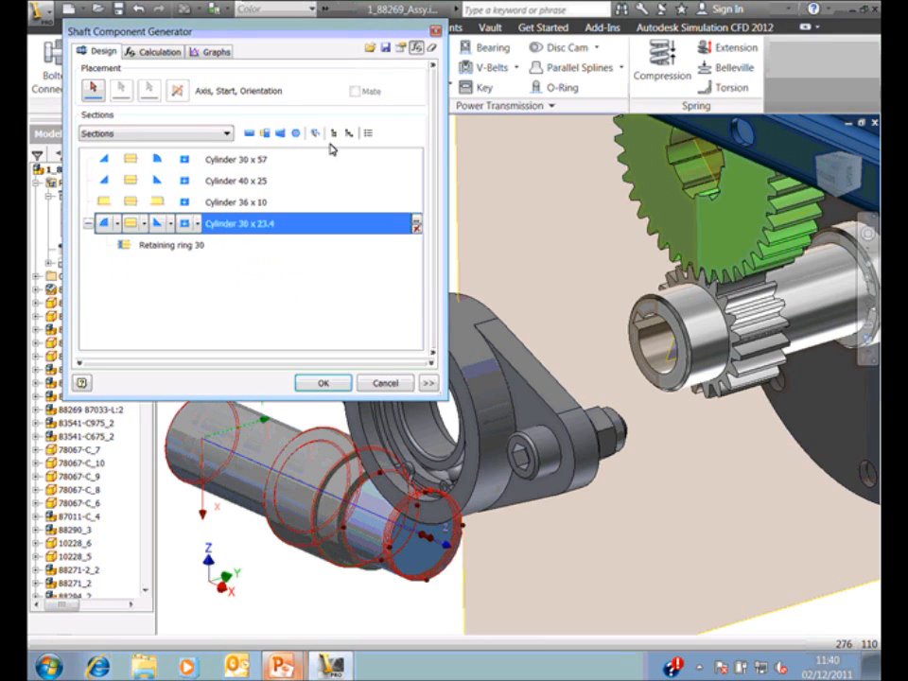
# - Load the Conveyor Shaft.xml template into the shaft component generator
pyautogui.click(369, 47)
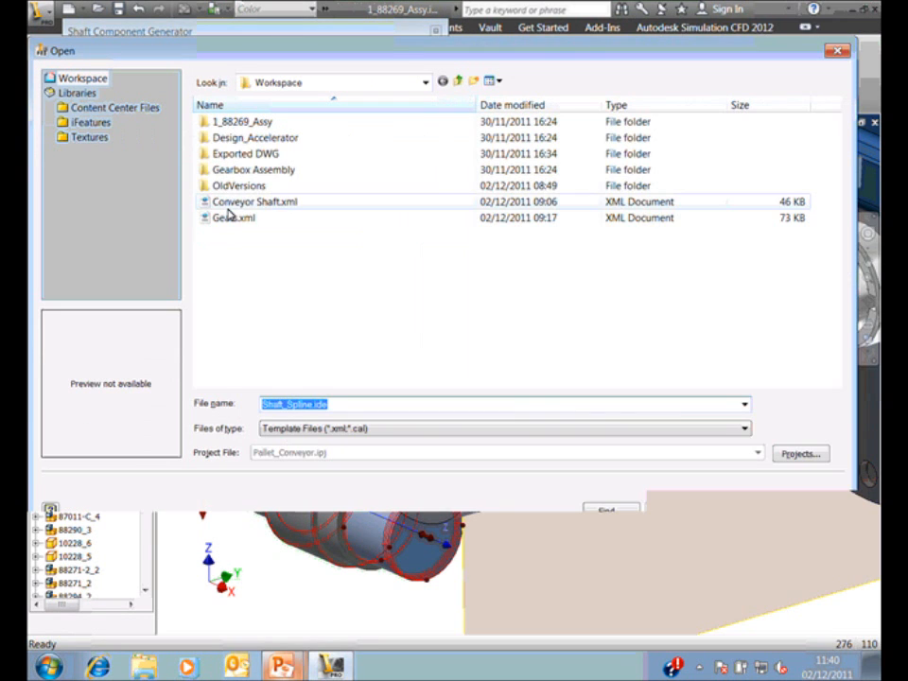
pyautogui.click(227, 204)
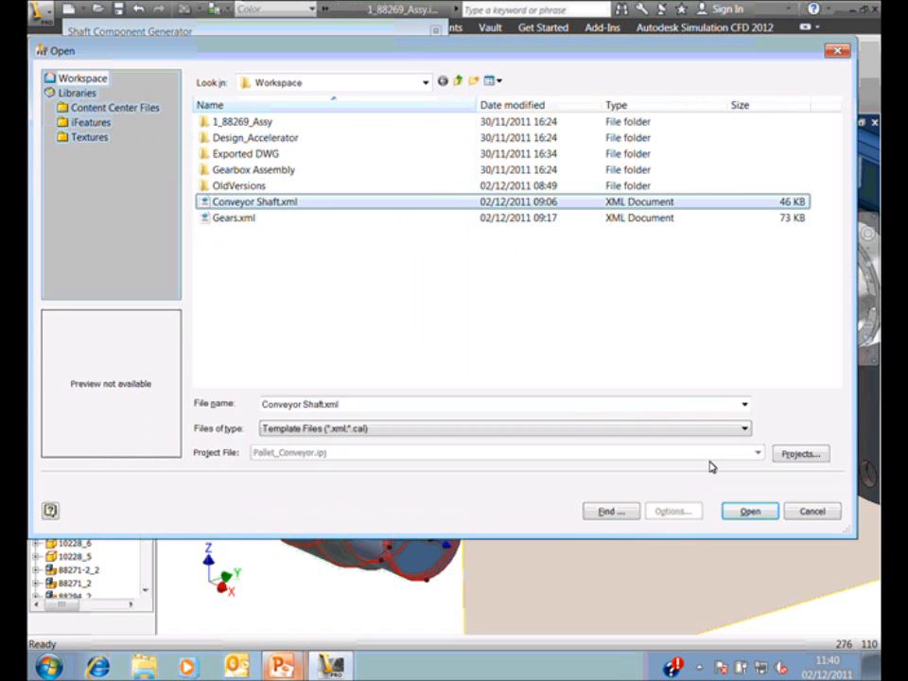
pyautogui.click(747, 511)
pyautogui.click(157, 162)
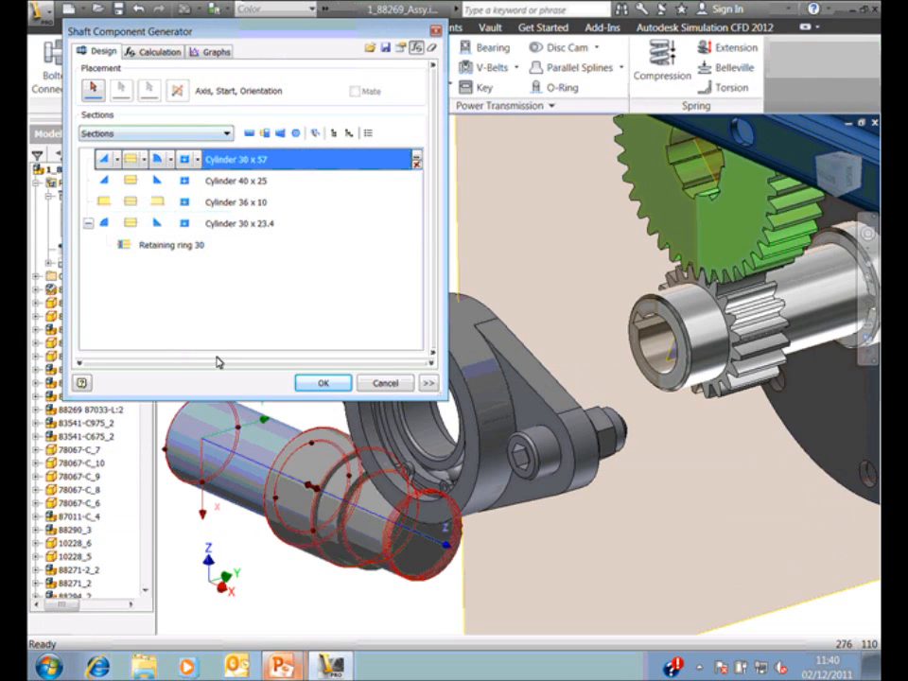
# - Position the shaft using the ball bearing's inner bore as axis, the keyed shaft's end face as start and the work plane as orientation
pyautogui.moveTo(225, 31); pyautogui.dragTo(205, 16)
pyautogui.moveTo(296, 408); pyautogui.dragTo(526, 412, button='middle')
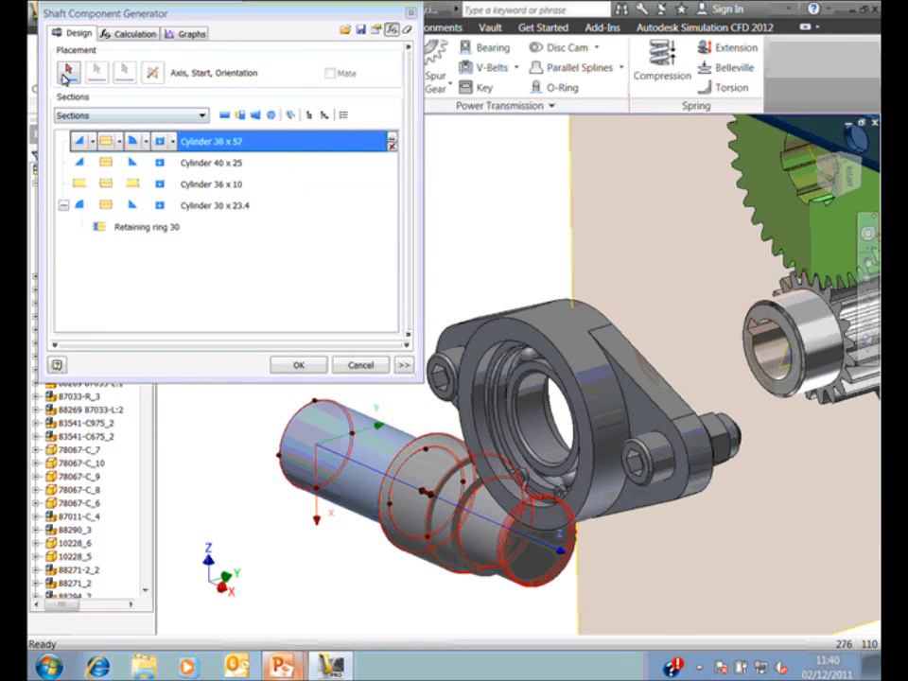
pyautogui.click(66, 73)
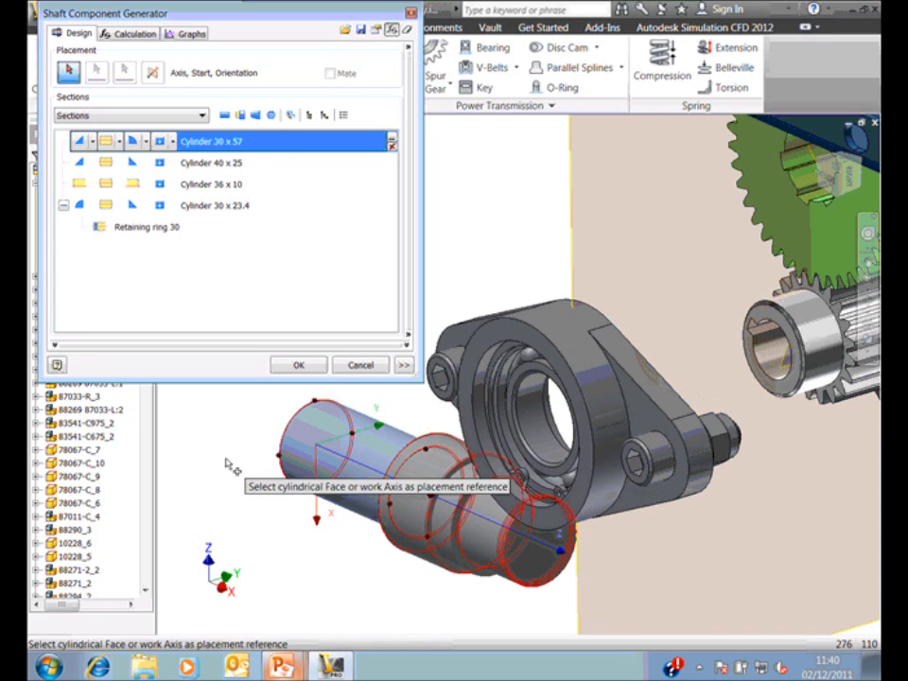
pyautogui.click(542, 437)
pyautogui.moveTo(470, 225); pyautogui.dragTo(607, 516, button='middle')
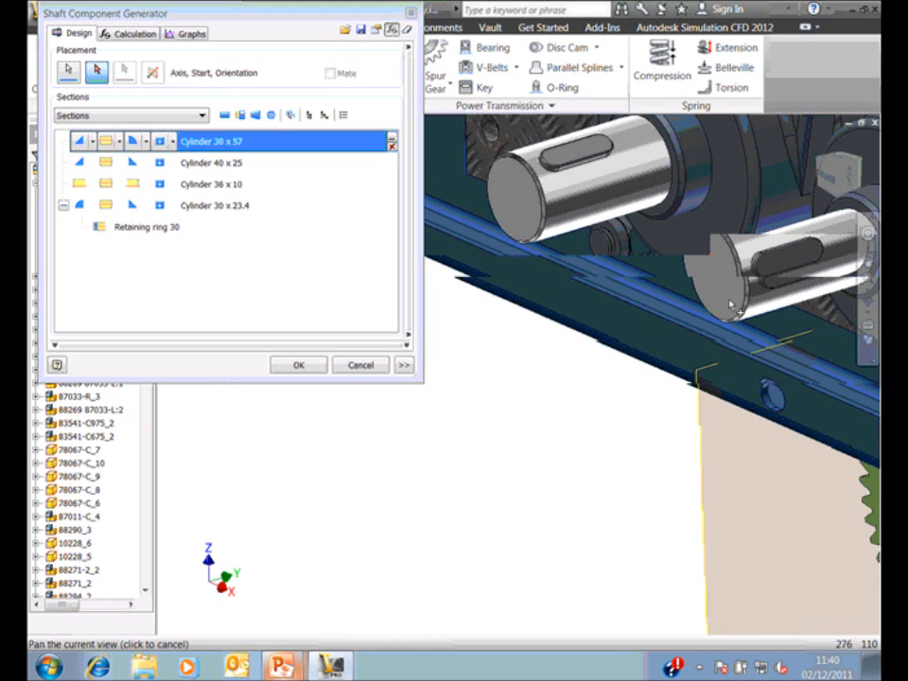
pyautogui.click(730, 303)
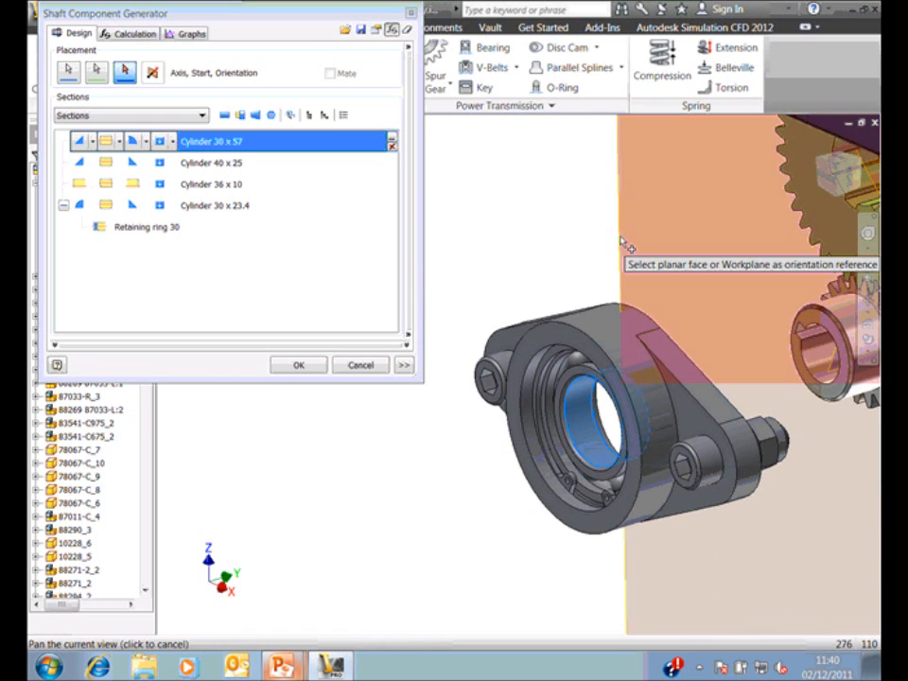
pyautogui.click(621, 243)
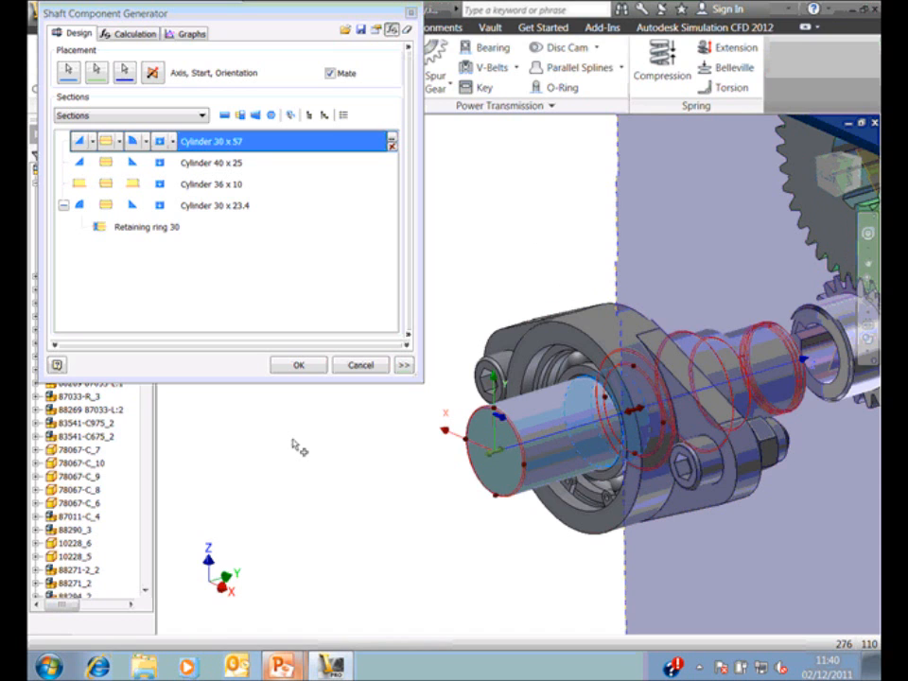
pyautogui.moveTo(294, 443); pyautogui.dragTo(252, 487, button='middle')
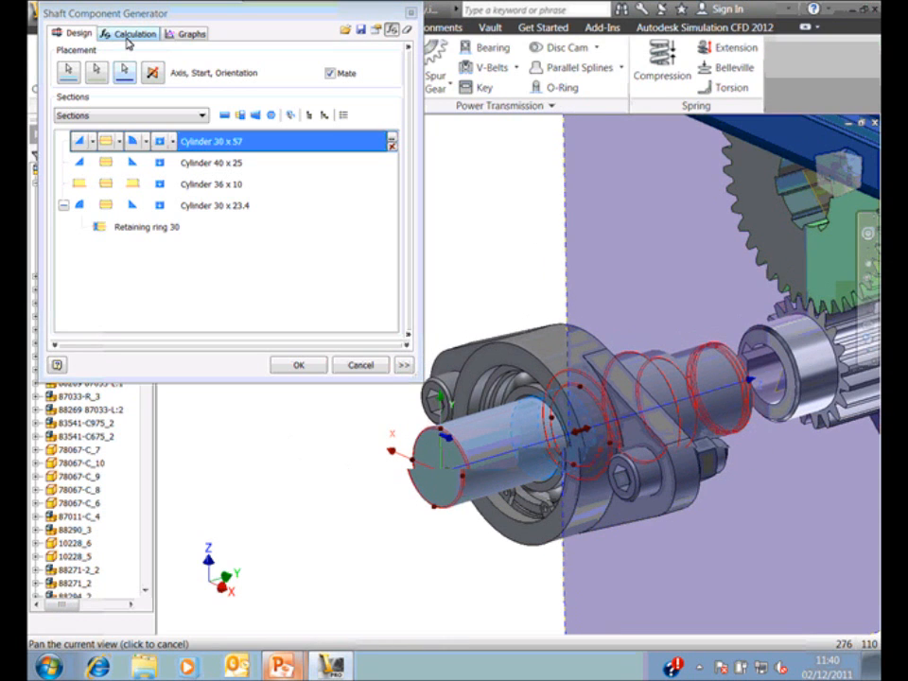
# - In the shaft calculation, move the fixed support into the ball bearing and the free support closer to the far shaft end
pyautogui.click(129, 35)
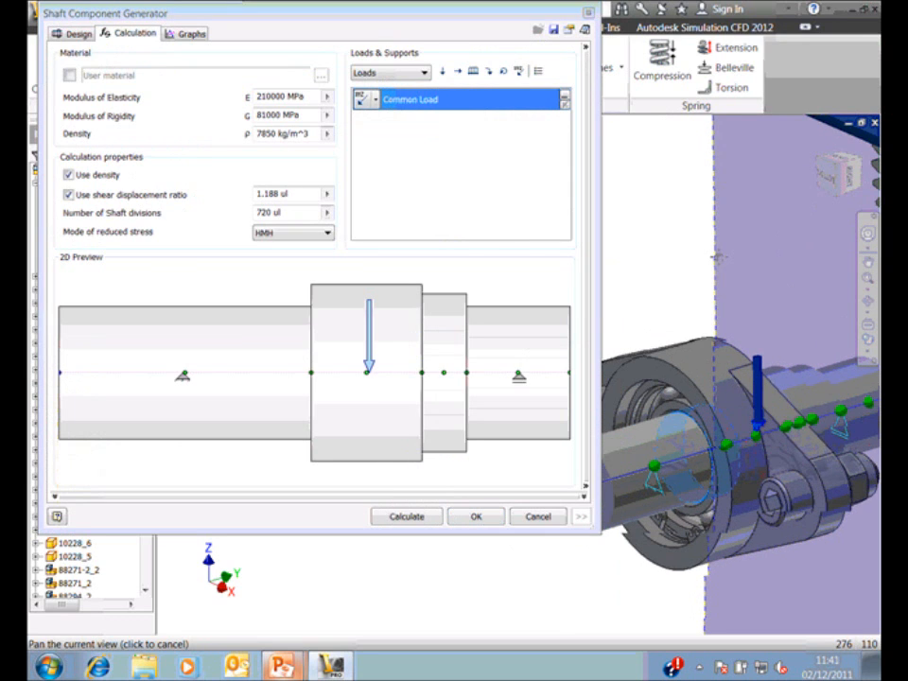
pyautogui.click(519, 377)
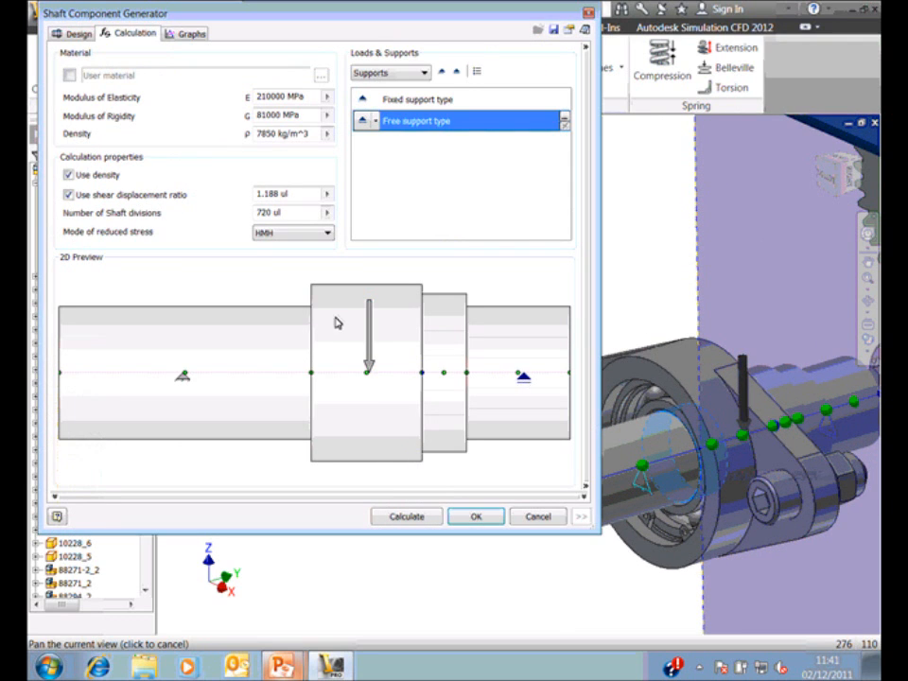
pyautogui.moveTo(641, 484); pyautogui.dragTo(671, 483)
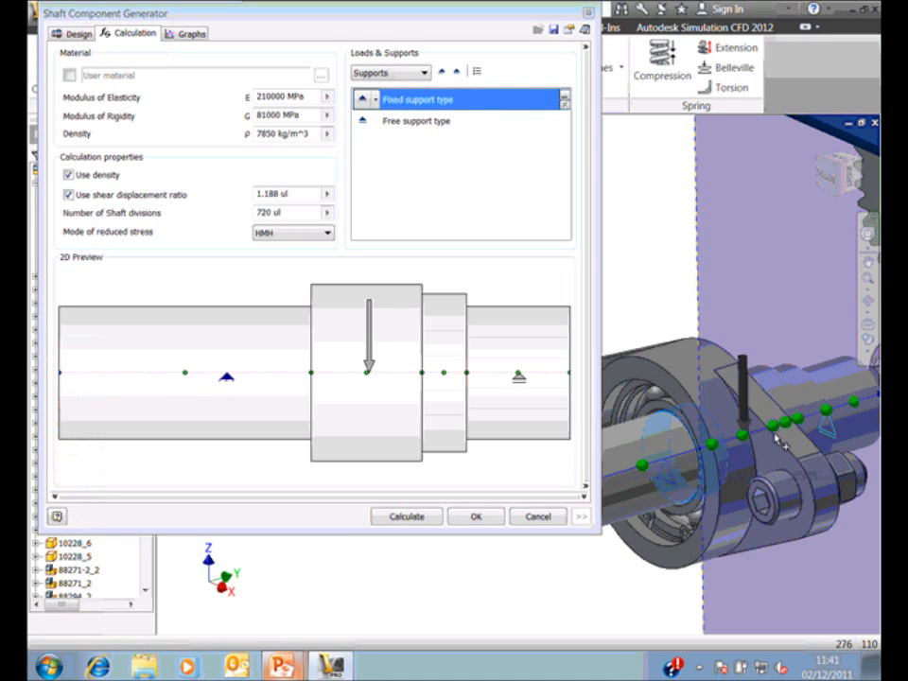
pyautogui.click(841, 430)
pyautogui.moveTo(845, 423); pyautogui.dragTo(848, 422)
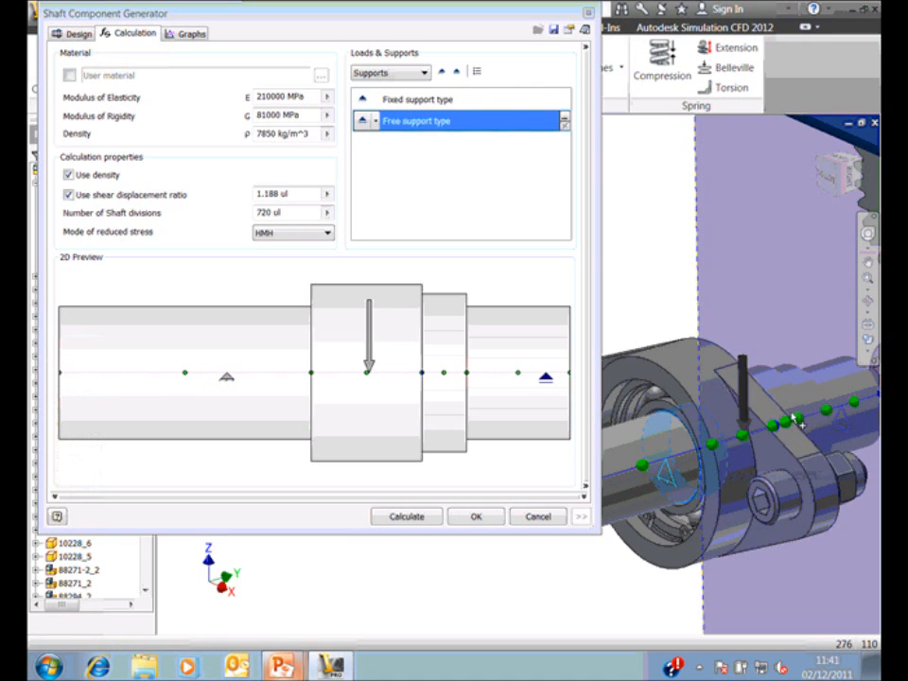
# - Move the load onto the long end section of the shaft, 18 mm from the section's start, and set its Y-axis force to 1000 N
pyautogui.moveTo(743, 398); pyautogui.dragTo(628, 451)
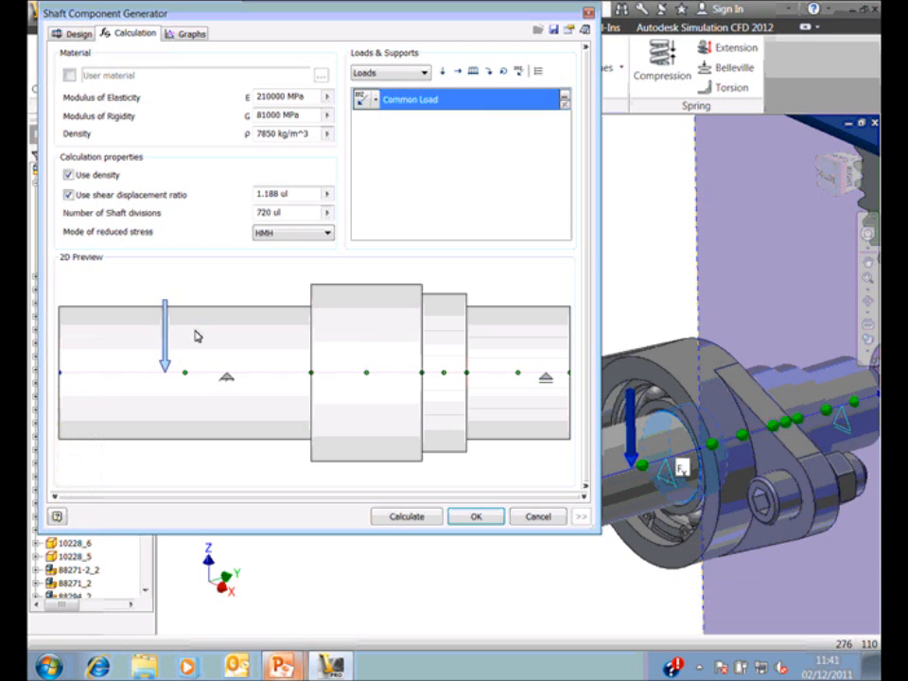
pyautogui.moveTo(156, 317); pyautogui.dragTo(137, 309)
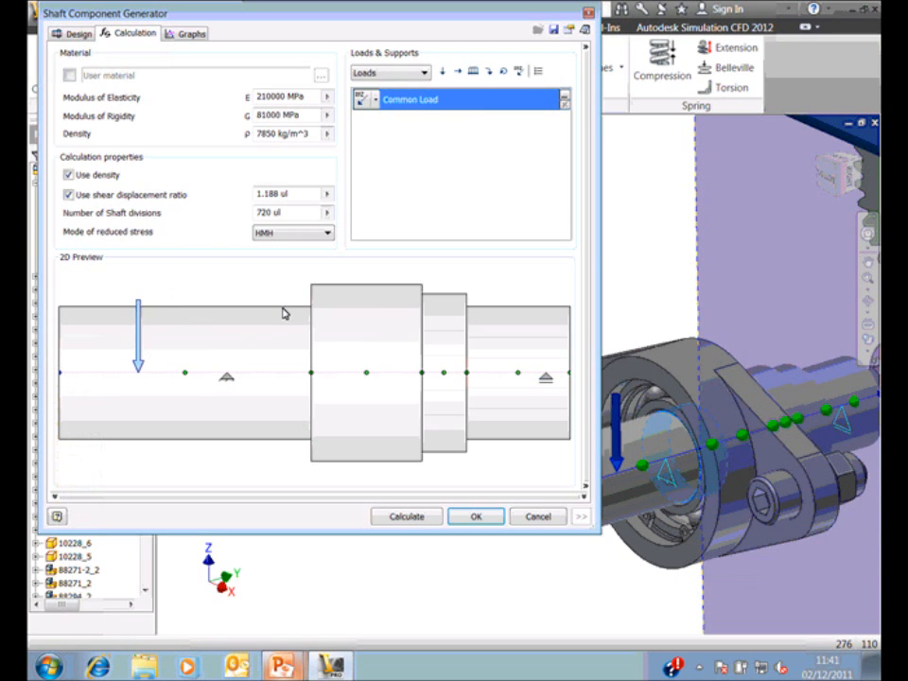
pyautogui.doubleClick(137, 327)
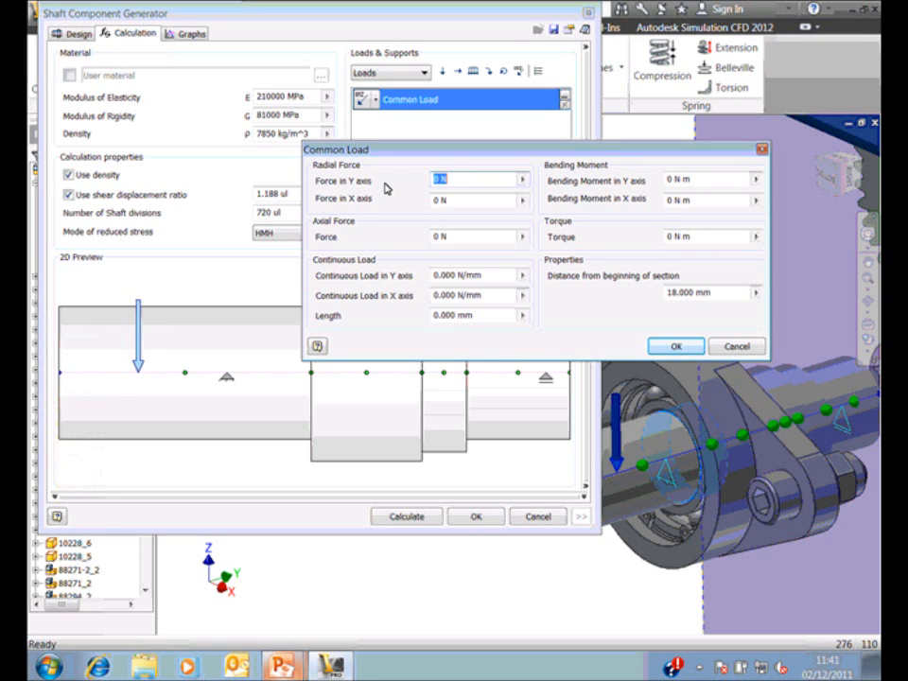
pyautogui.write('1000')
pyautogui.press('Return')
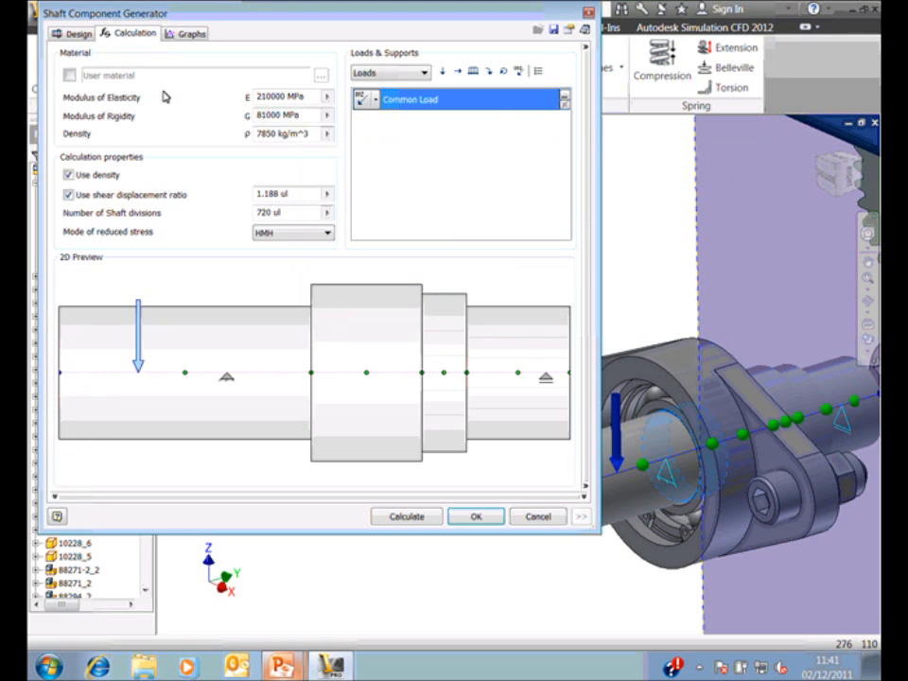
# - Examine the shaft's calculated graphs, including the bending stress, ideal diameter and shear stress curves
pyautogui.click(182, 35)
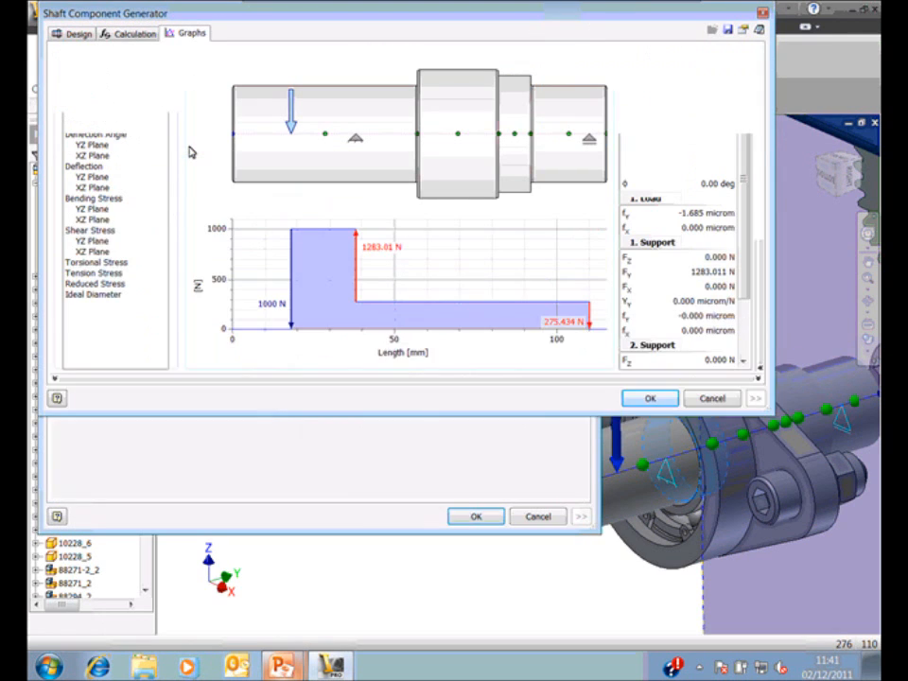
pyautogui.click(94, 197)
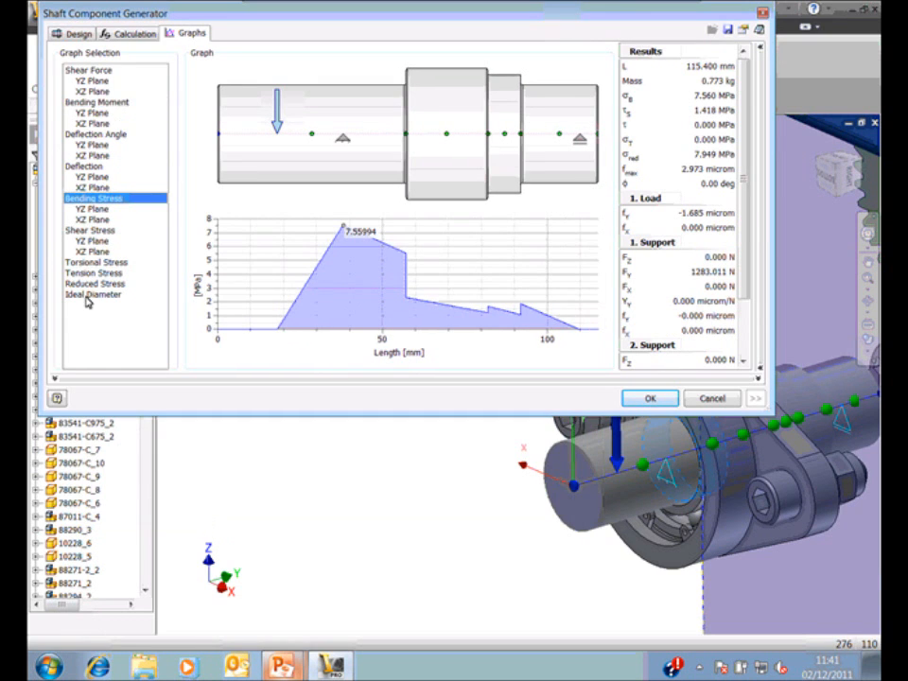
pyautogui.click(121, 295)
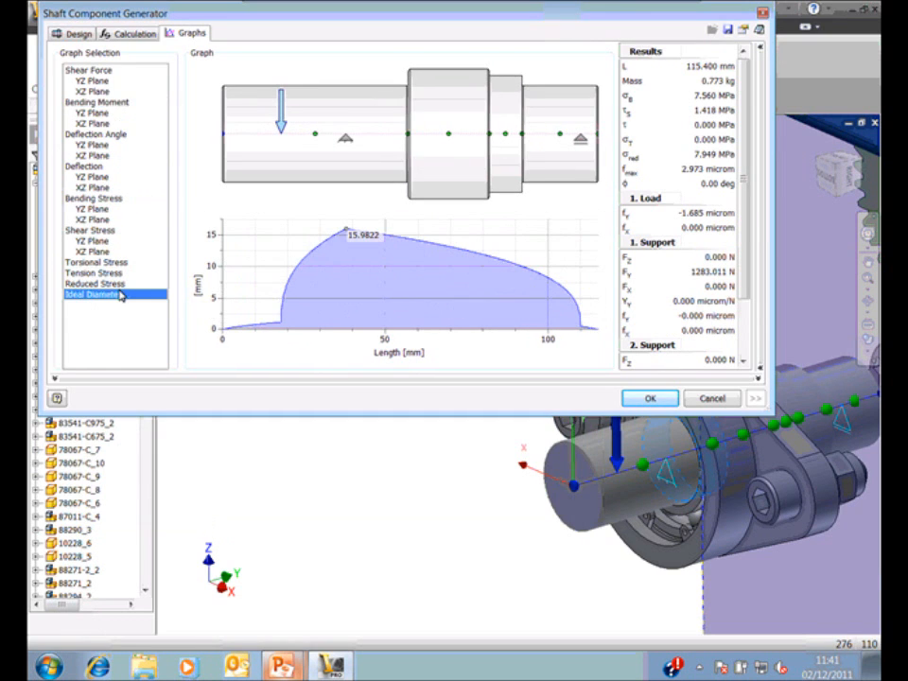
pyautogui.click(85, 230)
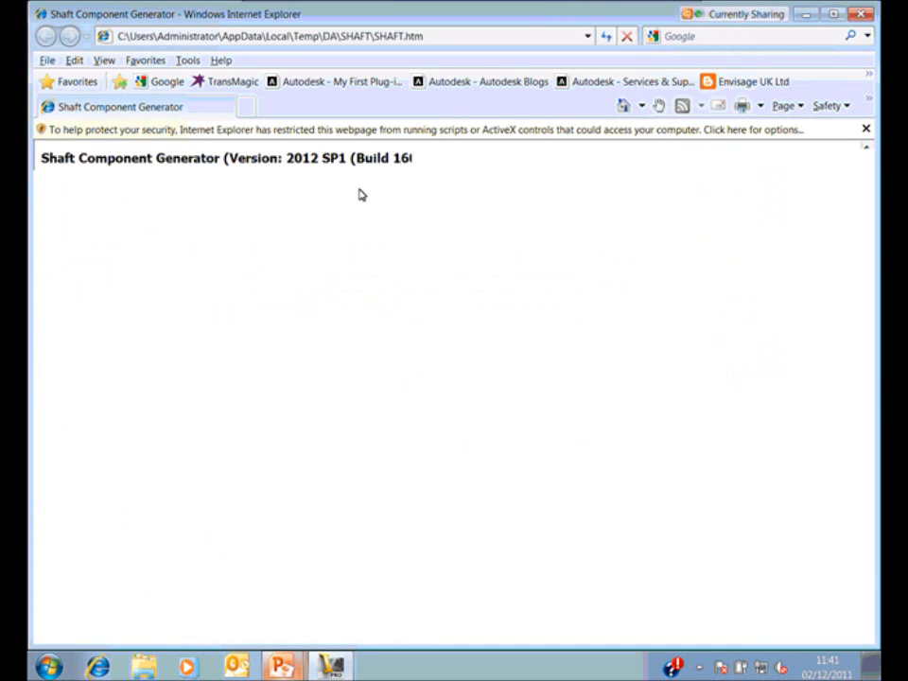
# - Review the shear force plots in the shaft's results report, close it and generate the conveyor shaft in the assembly
pyautogui.moveTo(867, 163); pyautogui.dragTo(866, 248)
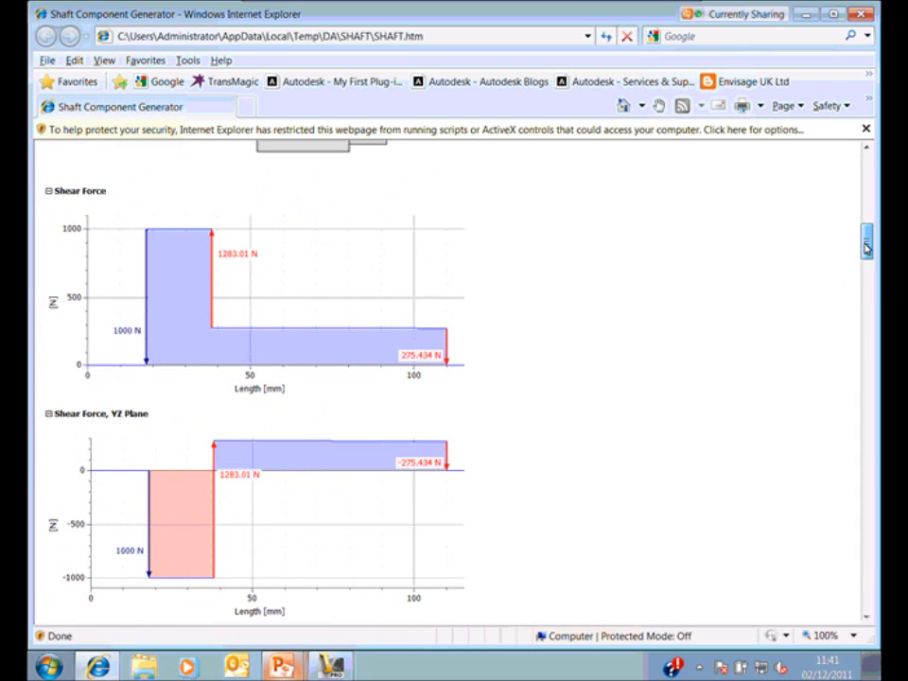
pyautogui.click(859, 14)
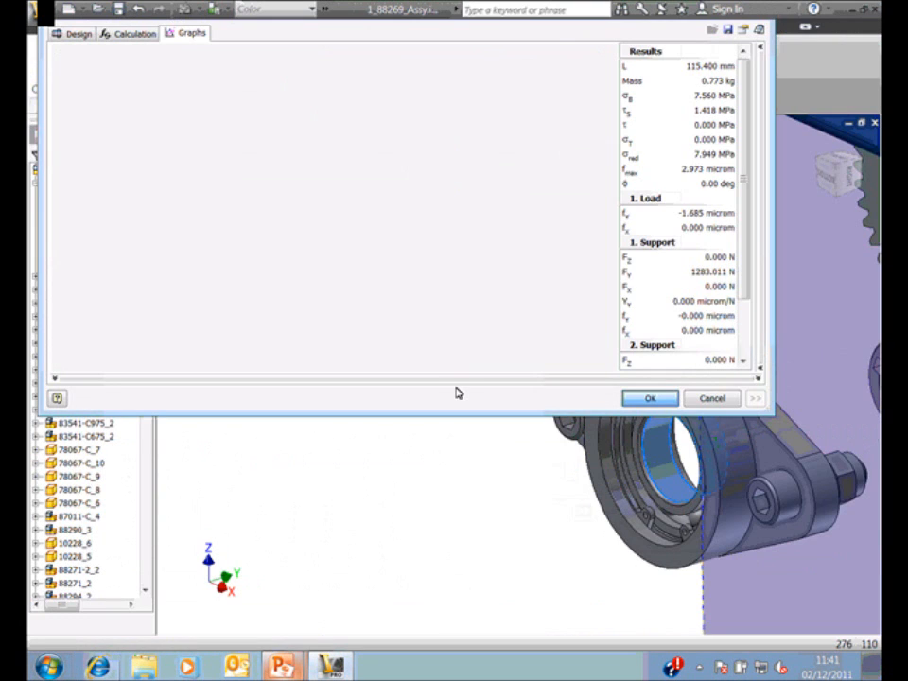
pyautogui.press('Return')
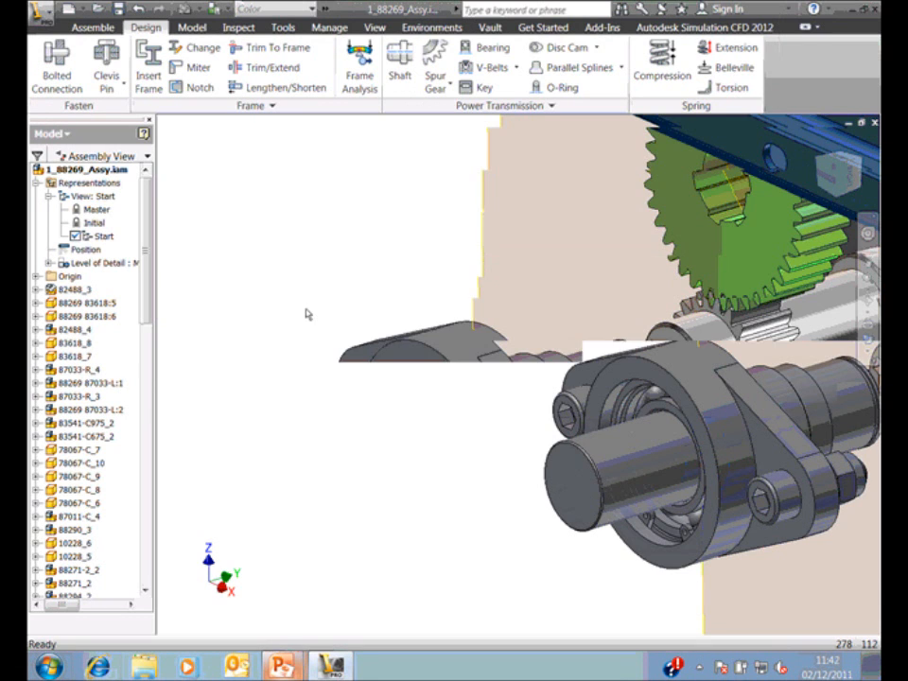
# - Start the spur gear generator and place Gear1 on the cylindrical end section of the new shaft, with the adjacent shoulder face as start plane
pyautogui.press('F2')
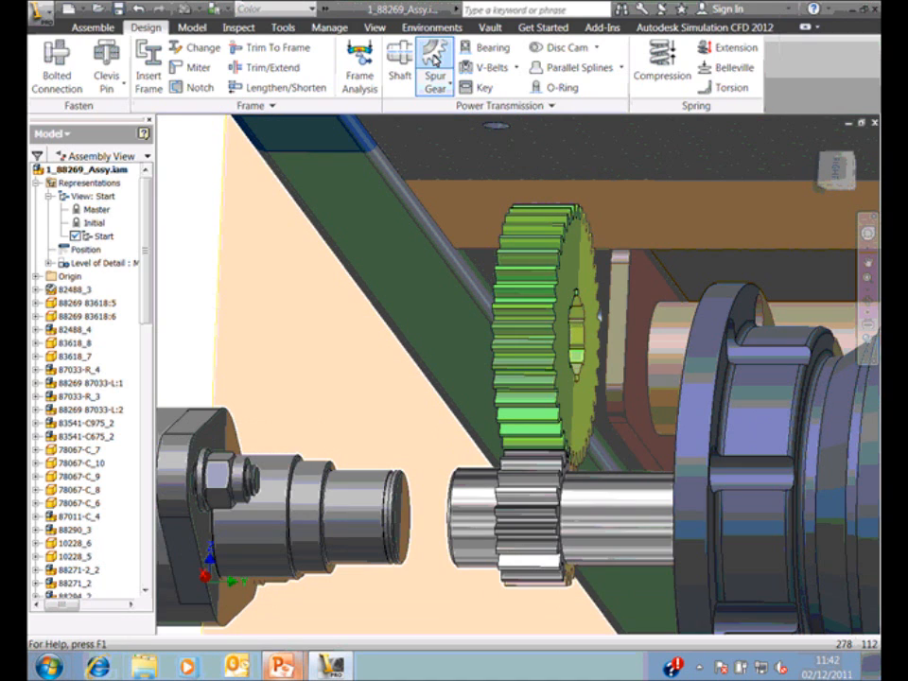
pyautogui.click(435, 57)
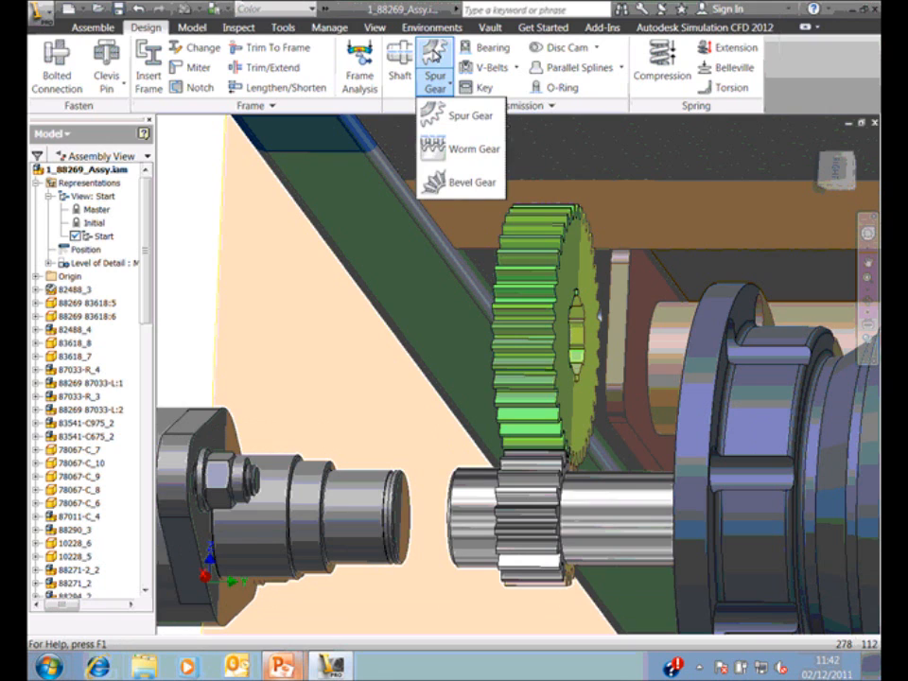
pyautogui.click(298, 225)
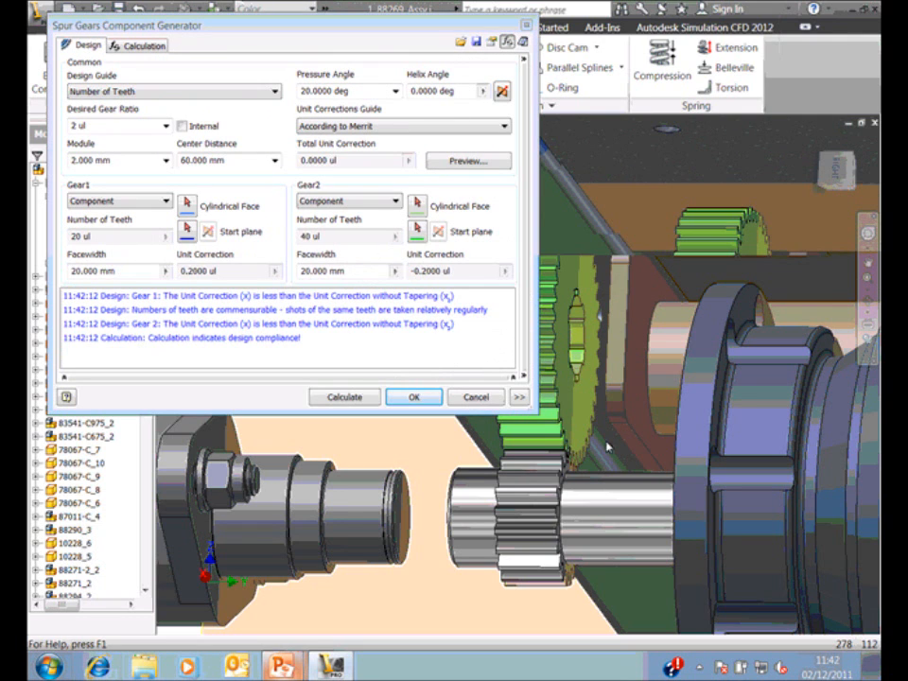
pyautogui.moveTo(604, 440); pyautogui.dragTo(605, 442, button='middle')
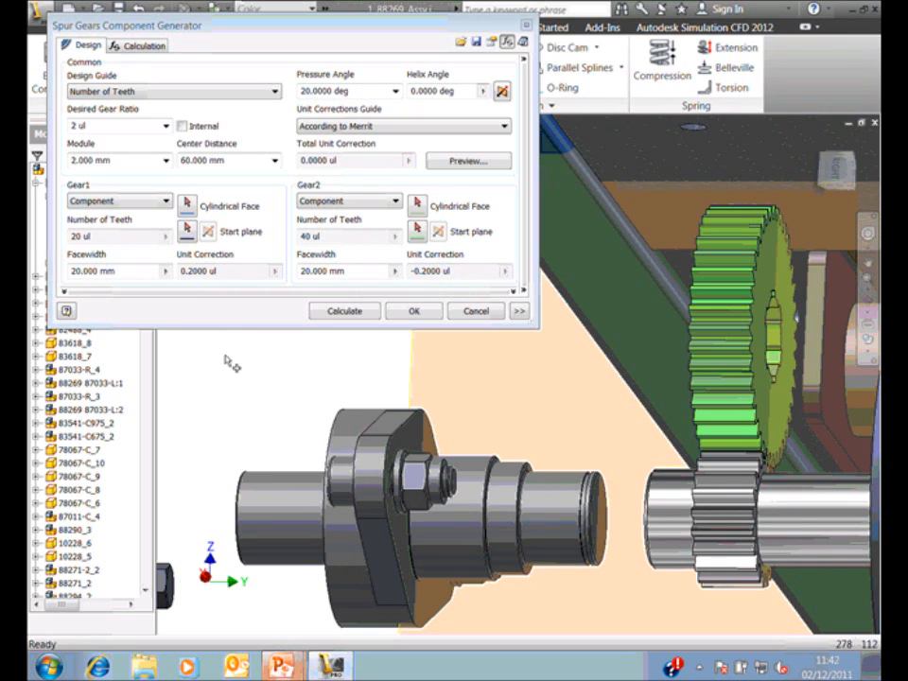
pyautogui.click(186, 205)
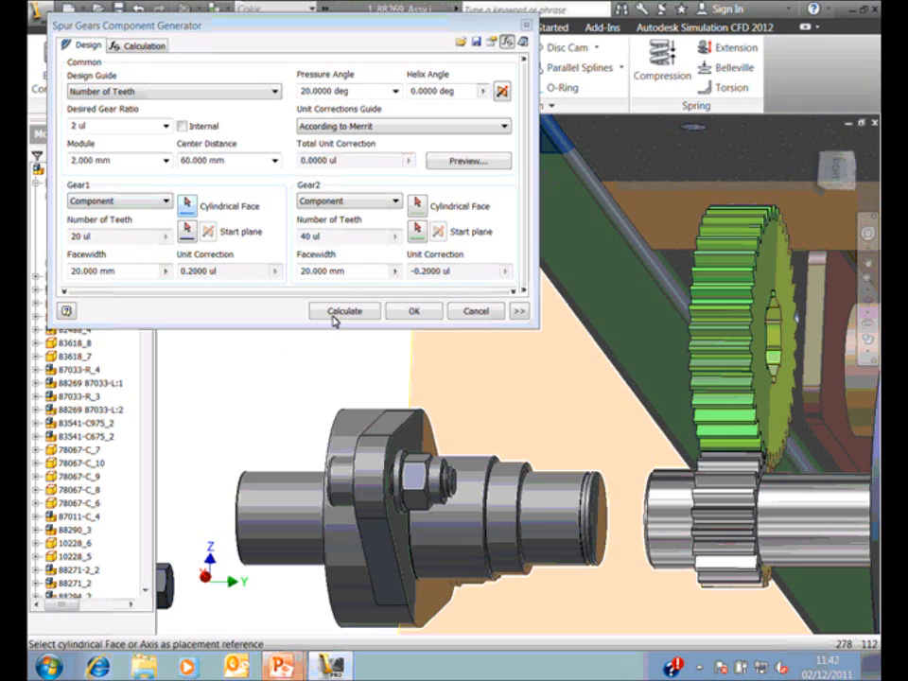
pyautogui.click(567, 491)
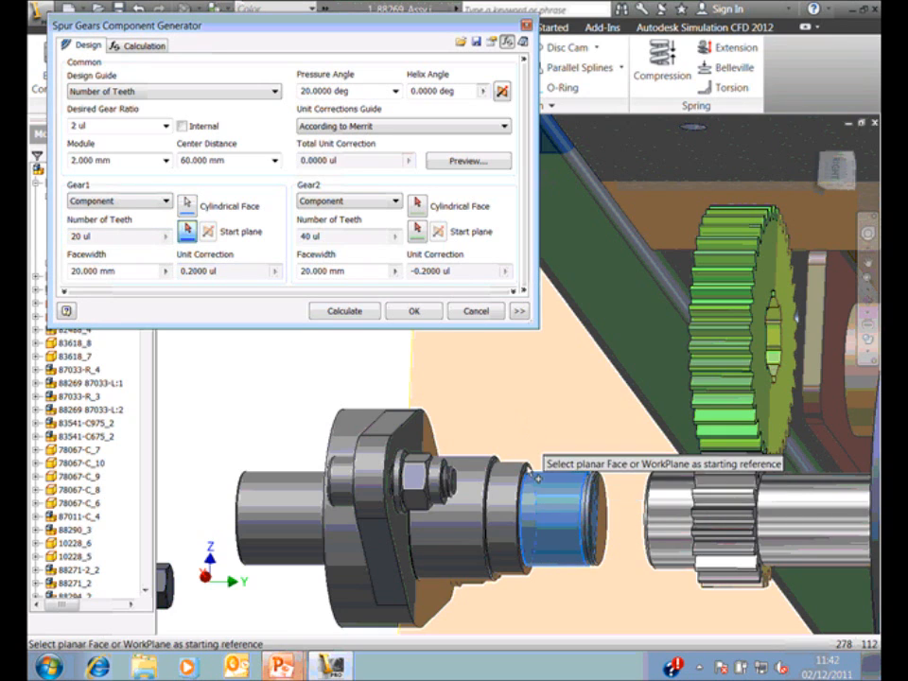
pyautogui.click(537, 478)
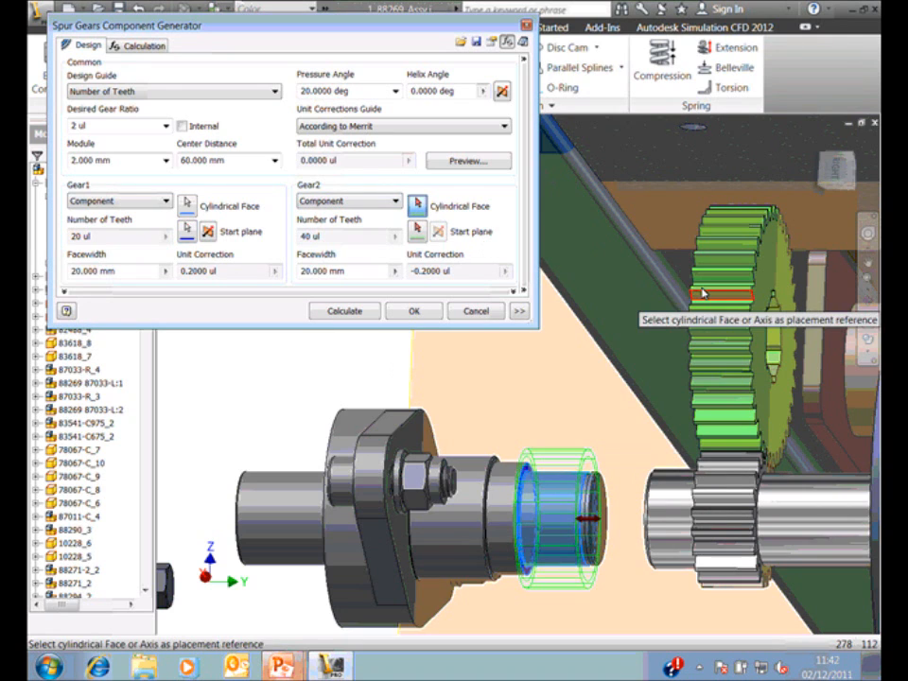
# - Calculate the spur gear pair, review its ISO 6336:1996 strength calculation and generate both gears on the shaft
pyautogui.click(330, 310)
pyautogui.click(142, 46)
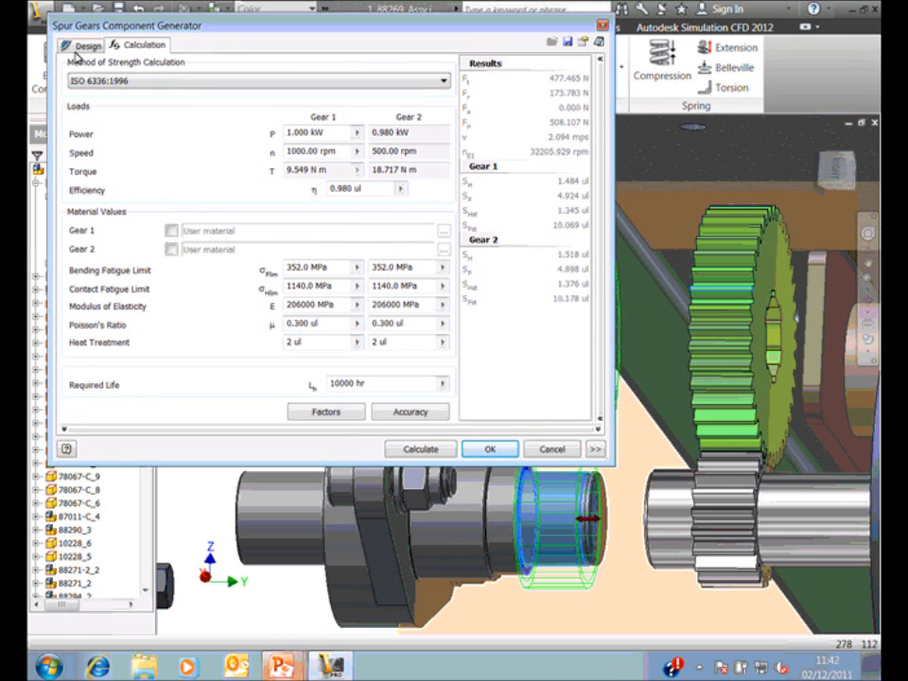
pyautogui.click(83, 45)
pyautogui.press('Return')
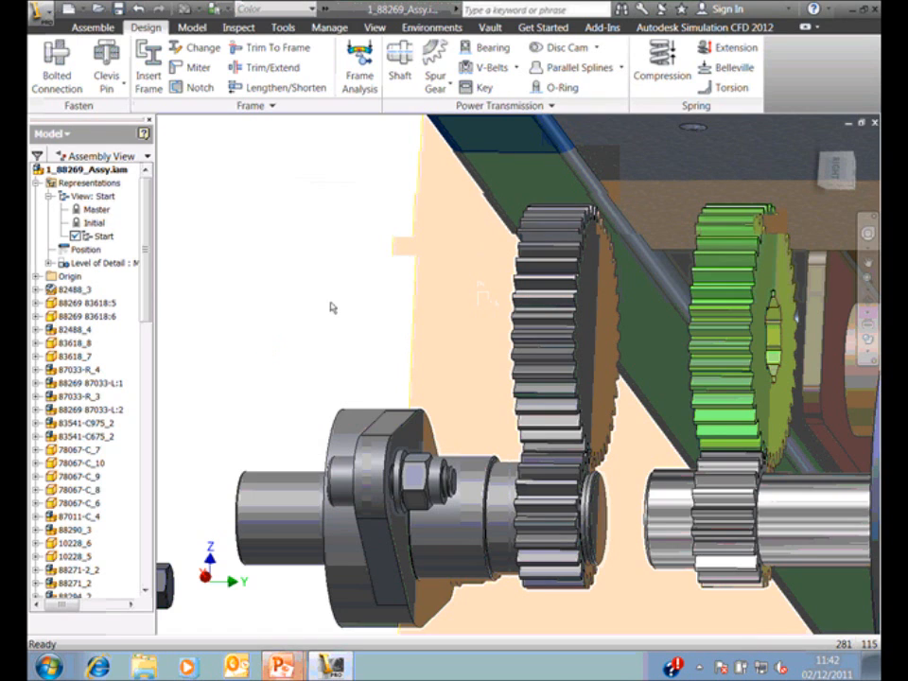
# - Set the selection mode to part priority and open the newly generated large spur gear for editing in place
pyautogui.keyDown('shift'); pyautogui.moveTo(530, 284); pyautogui.dragTo(640, 265, button='middle'); pyautogui.keyUp('shift')
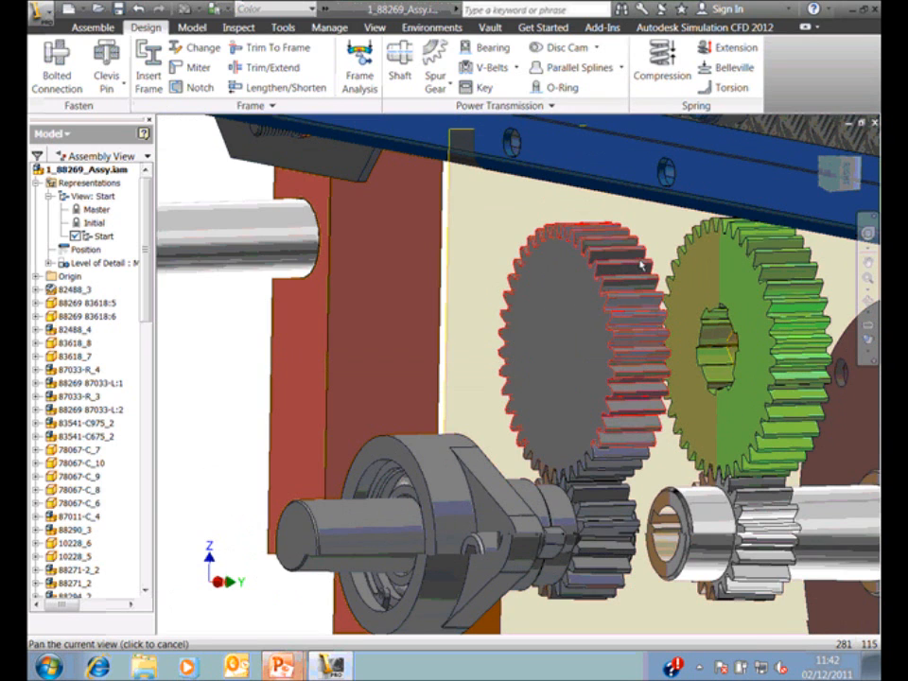
pyautogui.moveTo(643, 266); pyautogui.dragTo(474, 308, button='middle')
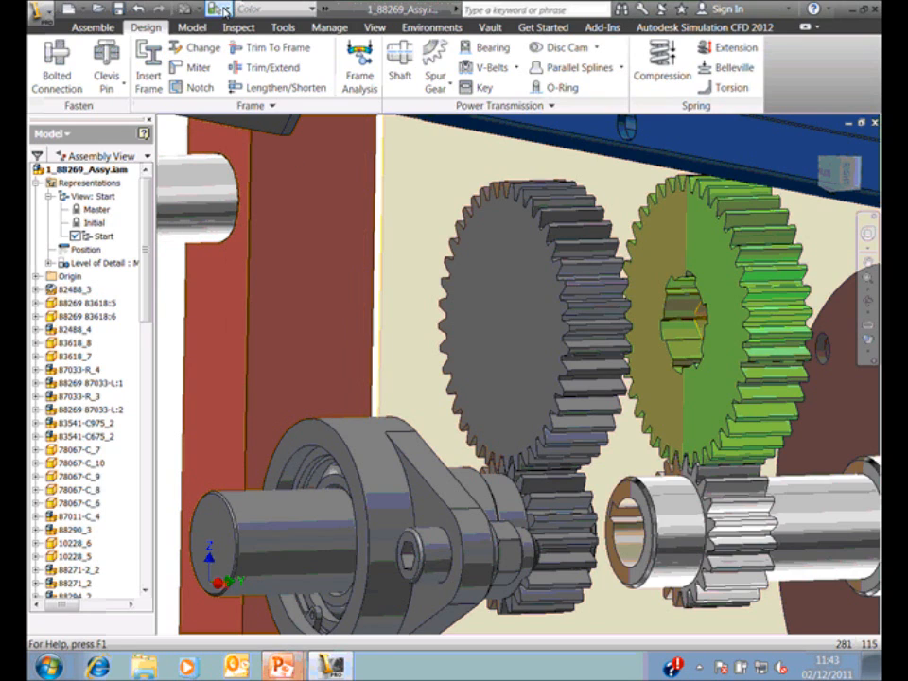
pyautogui.click(228, 11)
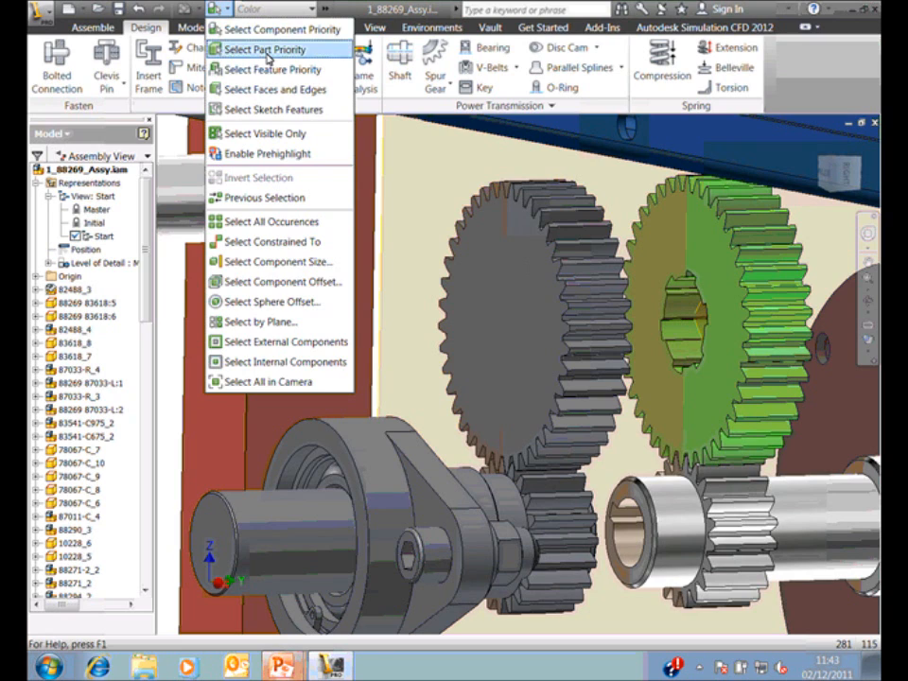
pyautogui.click(267, 59)
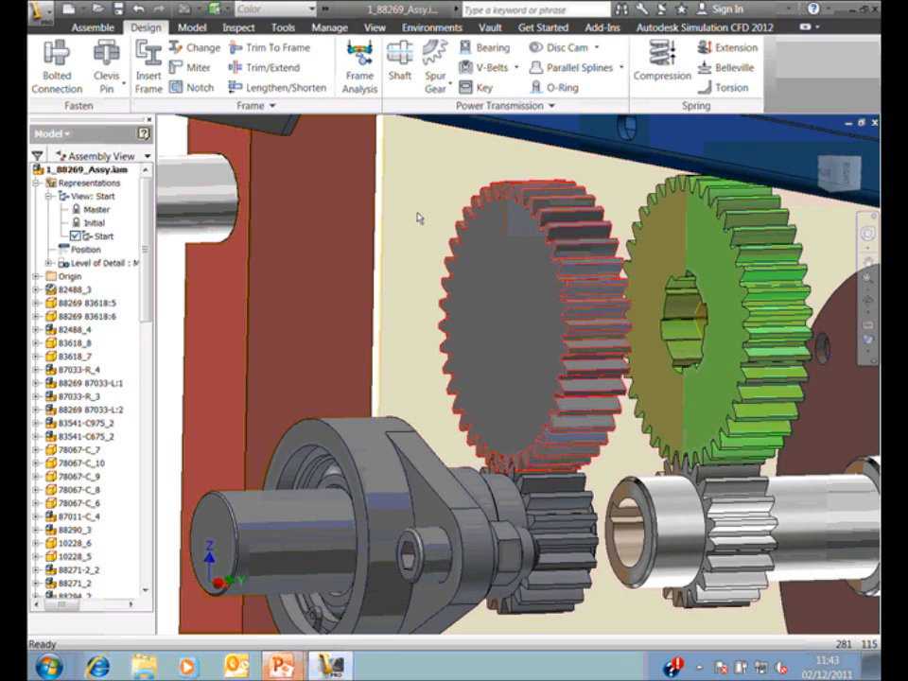
pyautogui.click(533, 312)
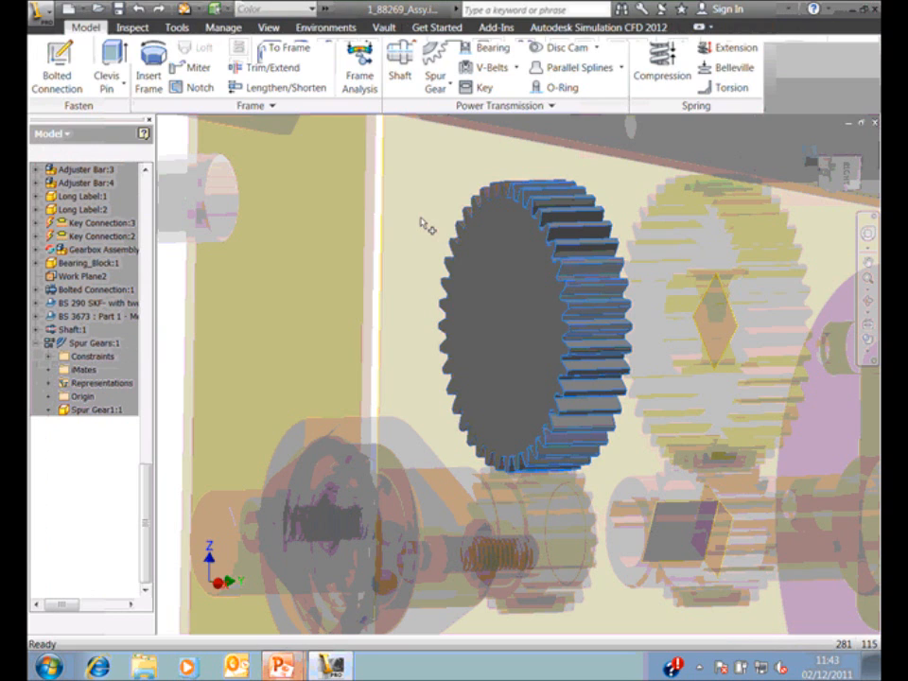
# - Start inserting an iFeature into the large gear using Shaft_Spline.ide from the Conveyor project's Libraries folder
pyautogui.click(223, 27)
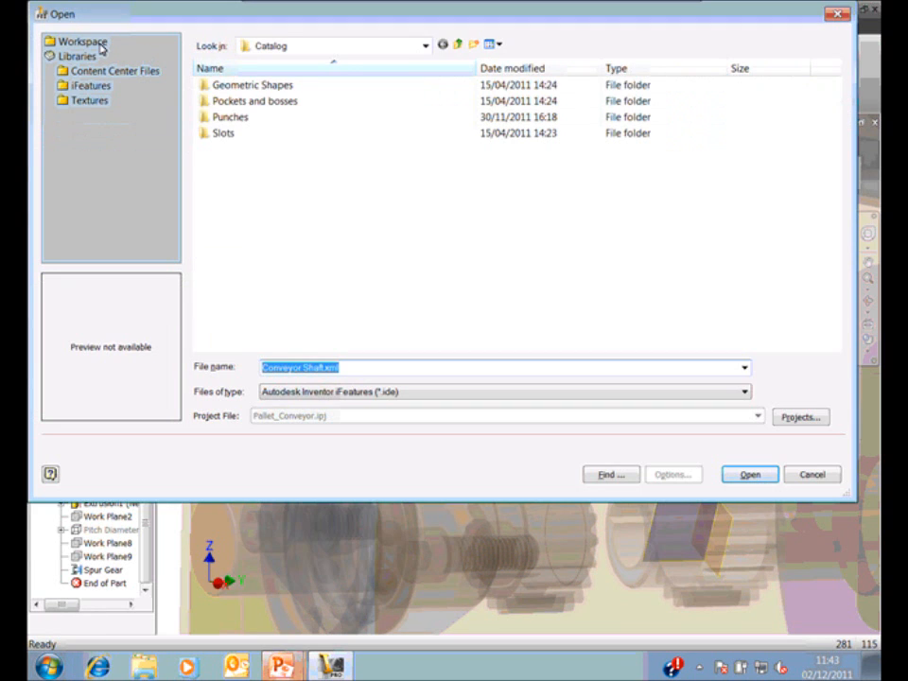
pyautogui.click(101, 44)
pyautogui.click(458, 44)
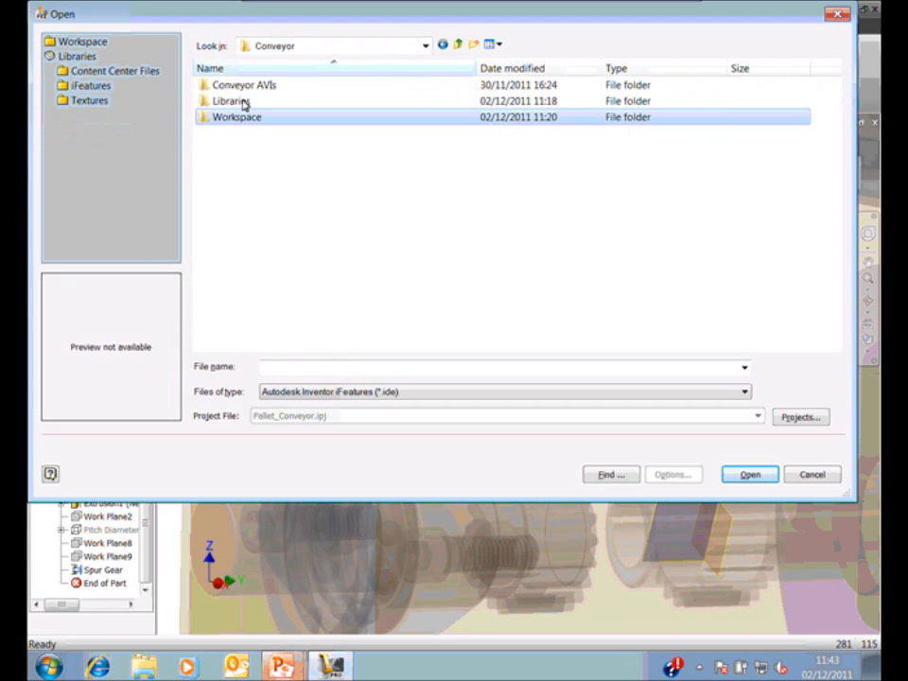
pyautogui.doubleClick(242, 102)
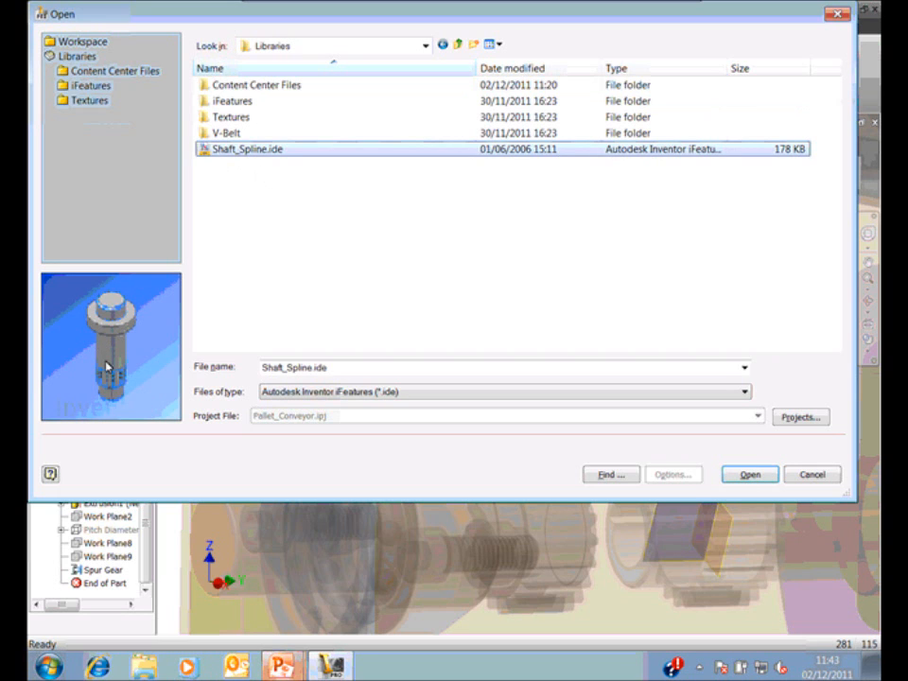
pyautogui.click(747, 475)
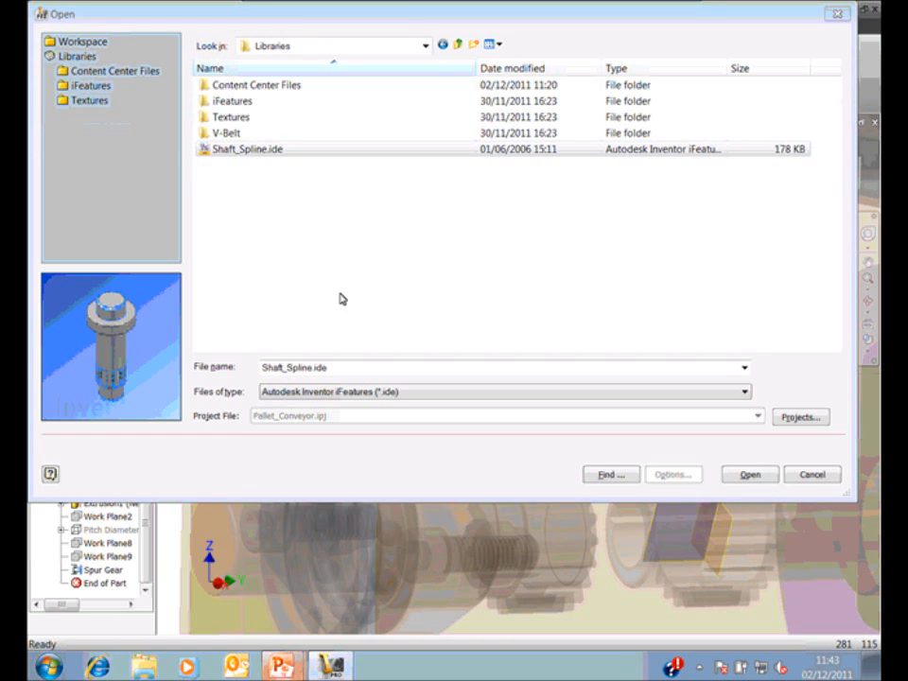
# - Position the spline iFeature with a reference point on the gear's tooth profile as Centrepoint and the gear's flat front face as sketch plane
pyautogui.scroll(-4, 532, 265)
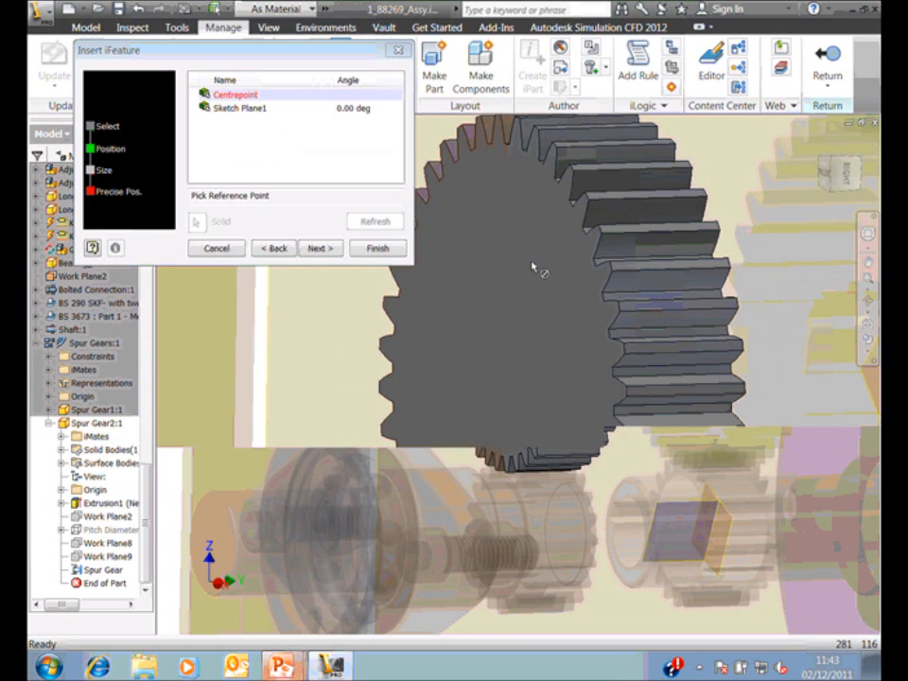
pyautogui.scroll(-5, 578, 252)
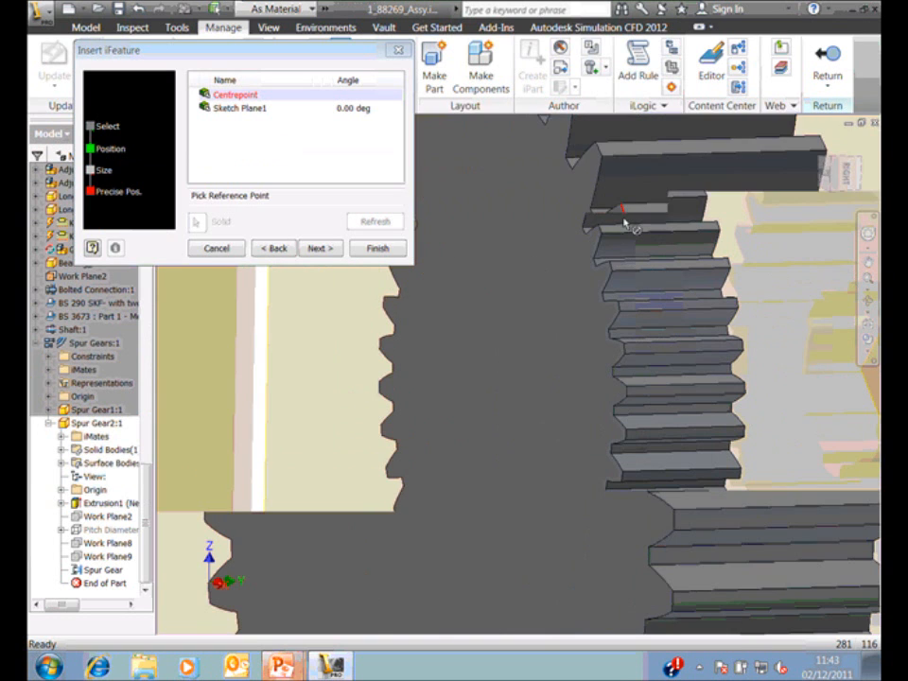
pyautogui.click(575, 263)
pyautogui.scroll(5, 553, 282)
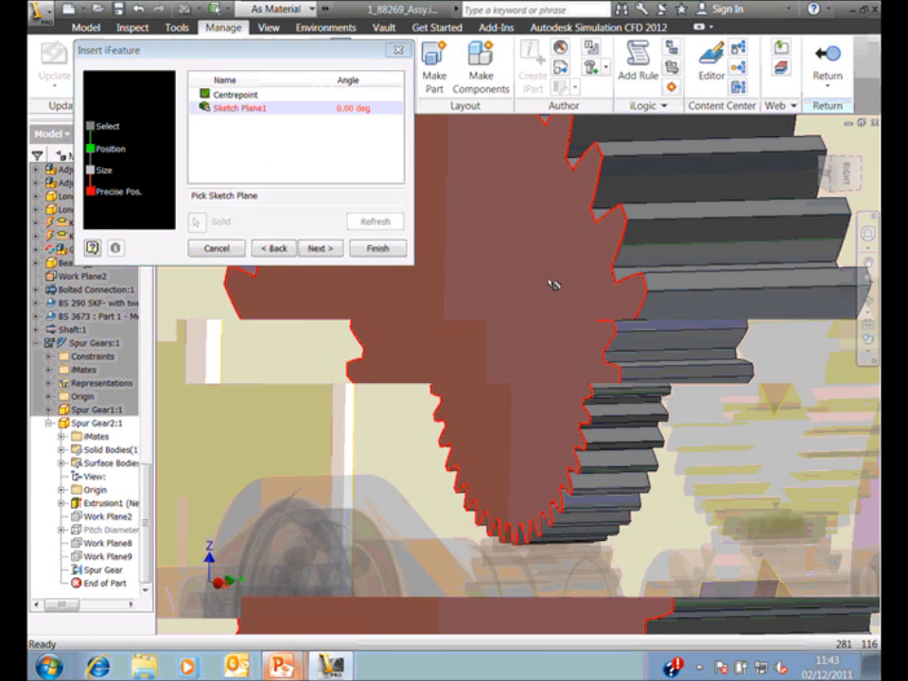
pyautogui.scroll(3, 554, 283)
pyautogui.click(537, 365)
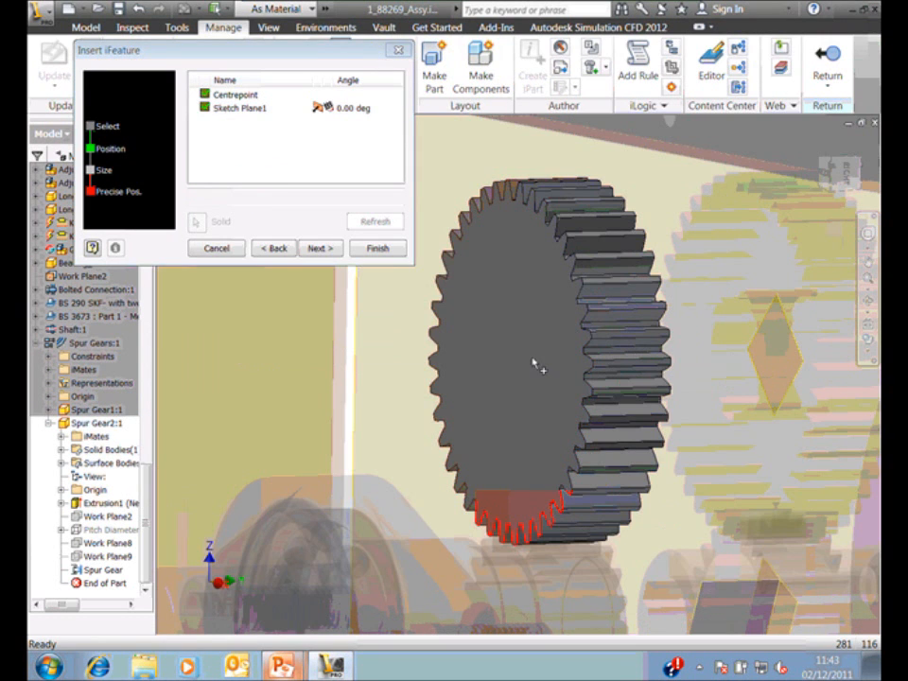
# - Set the spline iFeature's Front_Length to 25 mm, finish inserting it and return to the top-level assembly
pyautogui.click(326, 249)
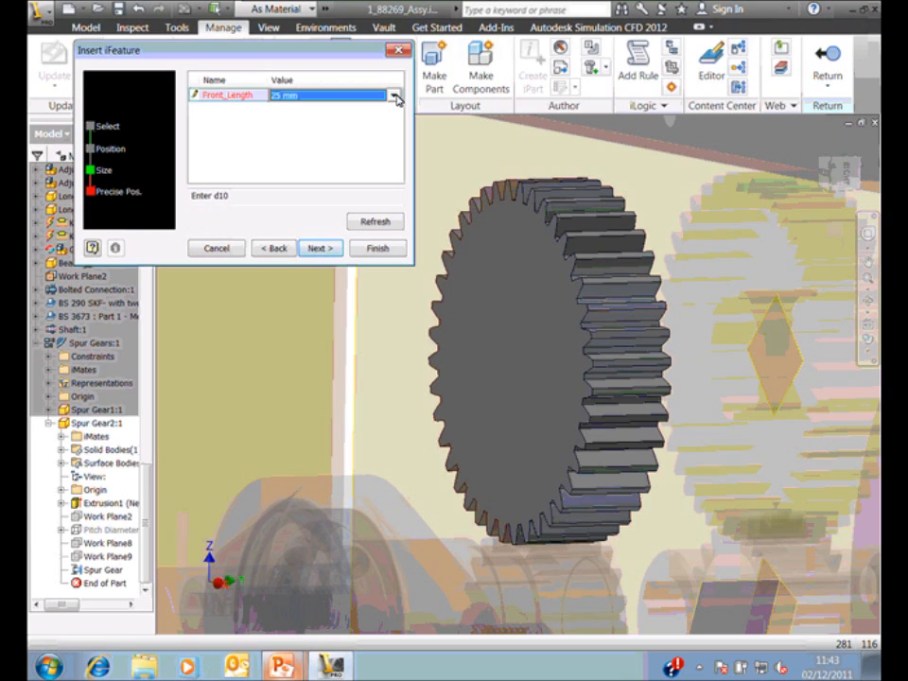
pyautogui.click(321, 95)
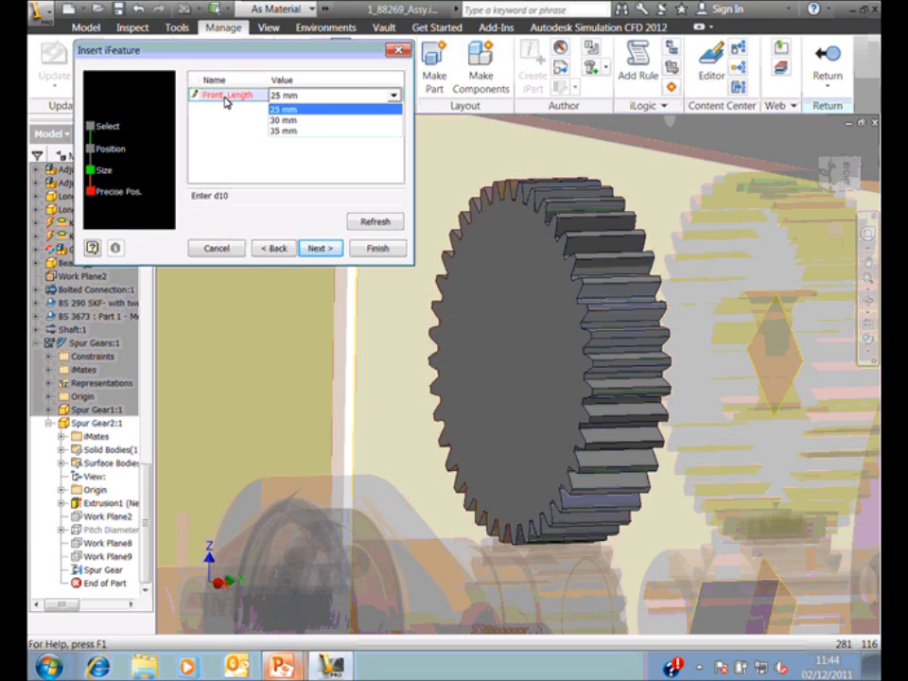
pyautogui.click(284, 110)
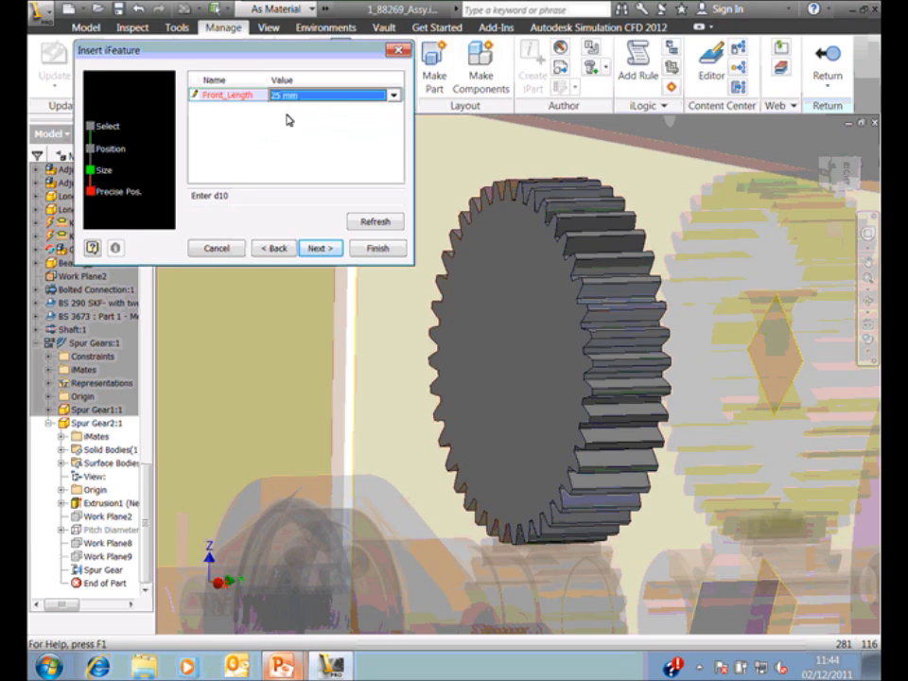
pyautogui.click(361, 248)
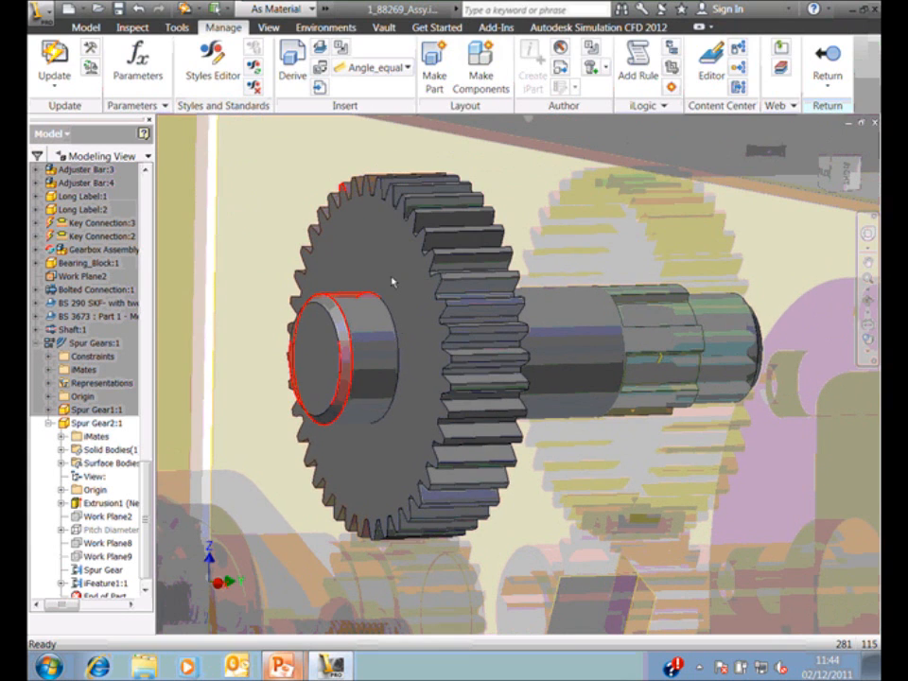
pyautogui.click(821, 90)
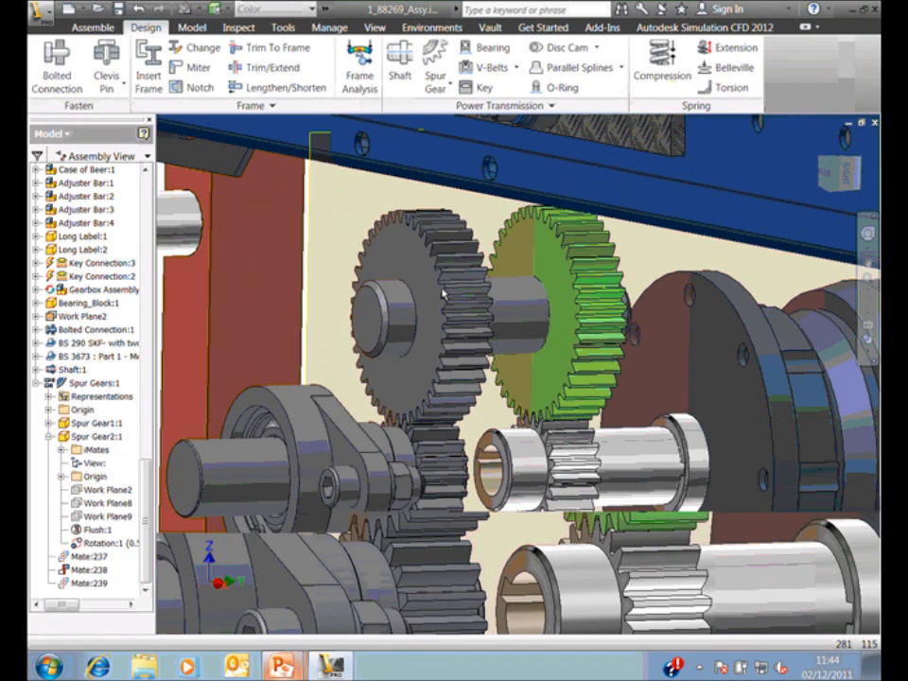
# - Add a rotation motion constraint with a 1.000 ratio linking the large gears' shaft to the gearbox gear train
pyautogui.rightClick(325, 223)
pyautogui.click(377, 200)
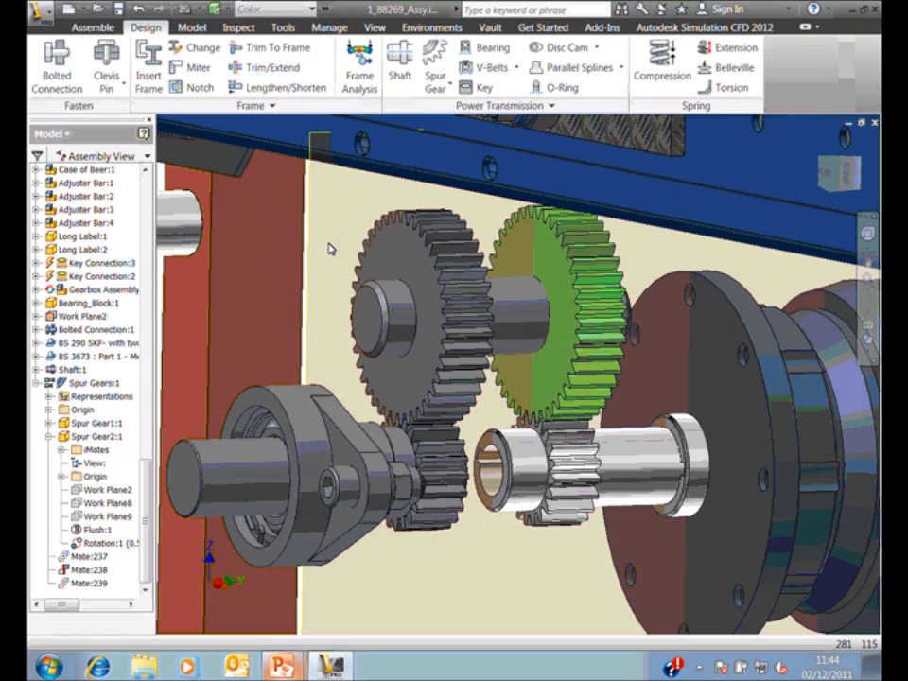
pyautogui.click(184, 89)
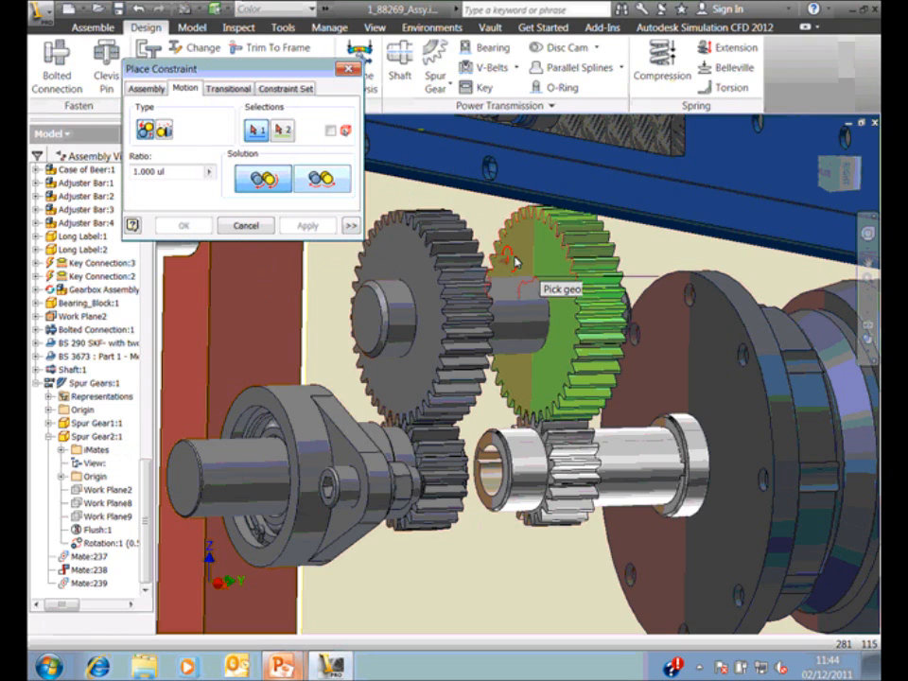
pyautogui.click(532, 309)
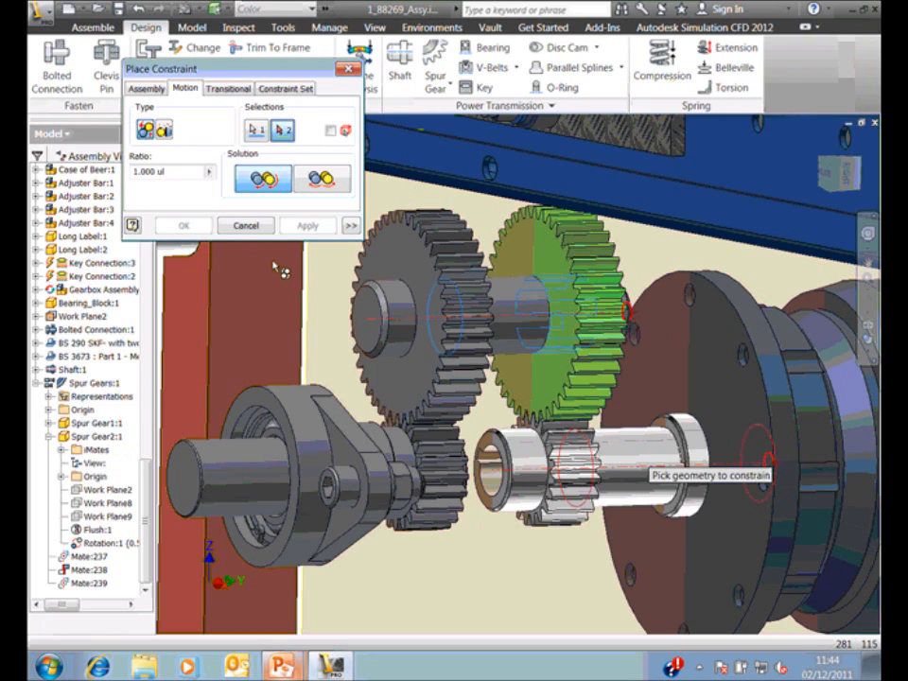
pyautogui.click(766, 463)
pyautogui.press('Return')
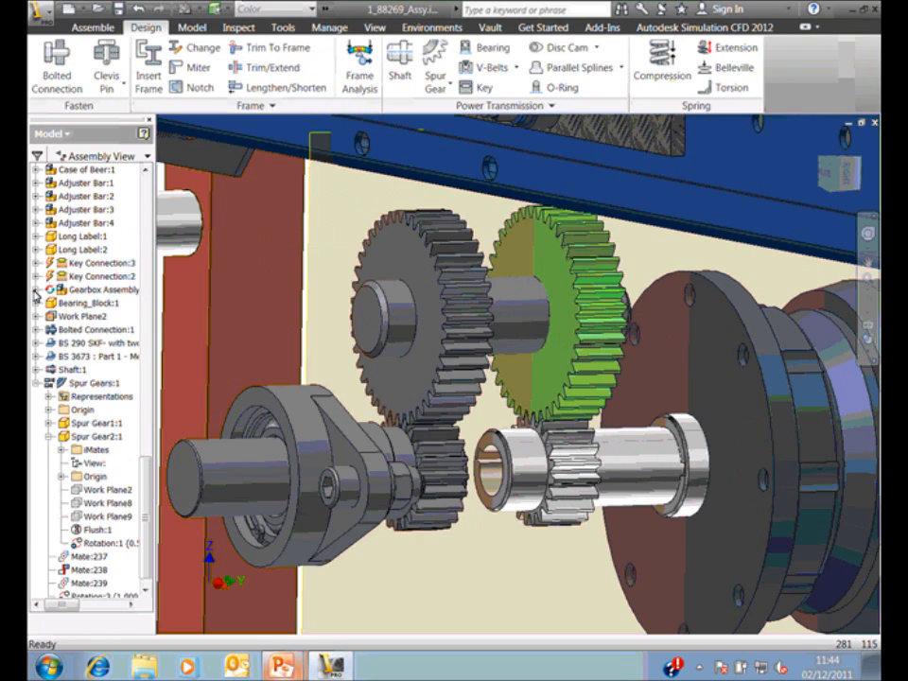
# - Drive the Drive Me !! angle constraint of the gearbox assembly's first spur gear to check how the gear train rotates
pyautogui.click(36, 292)
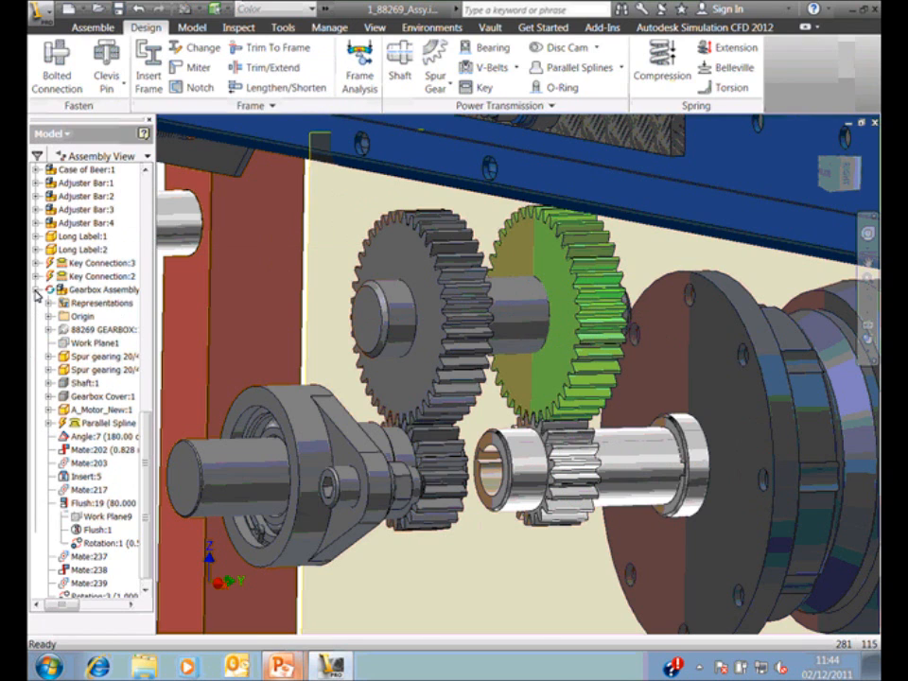
pyautogui.click(49, 357)
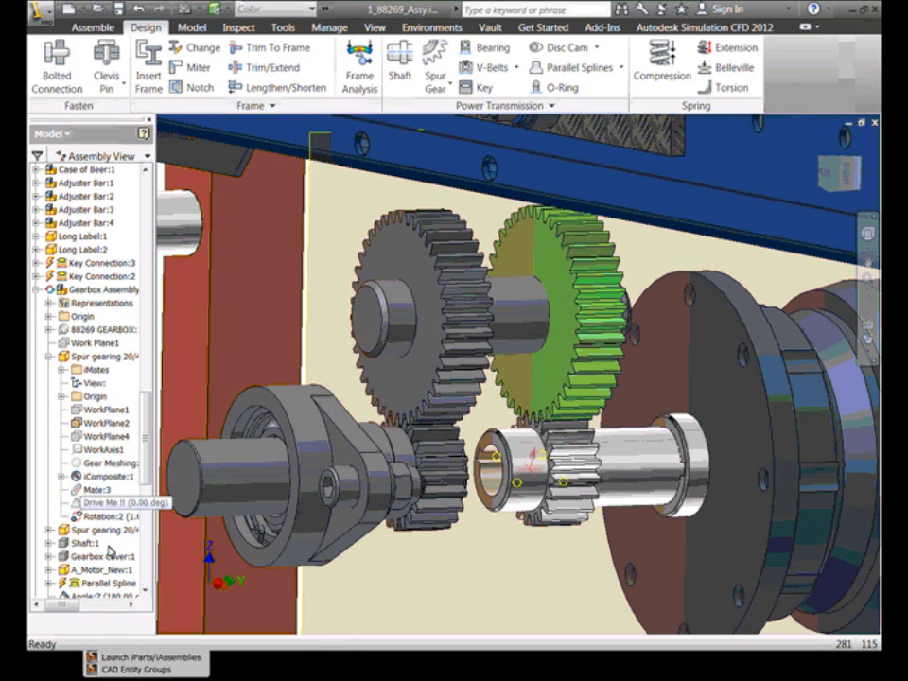
pyautogui.click(105, 157)
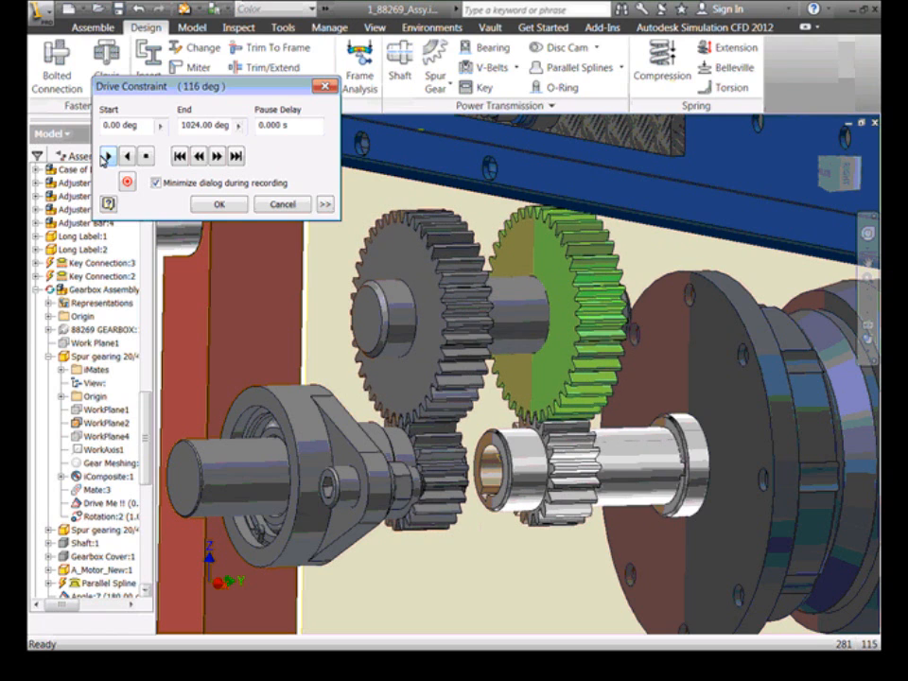
pyautogui.click(281, 205)
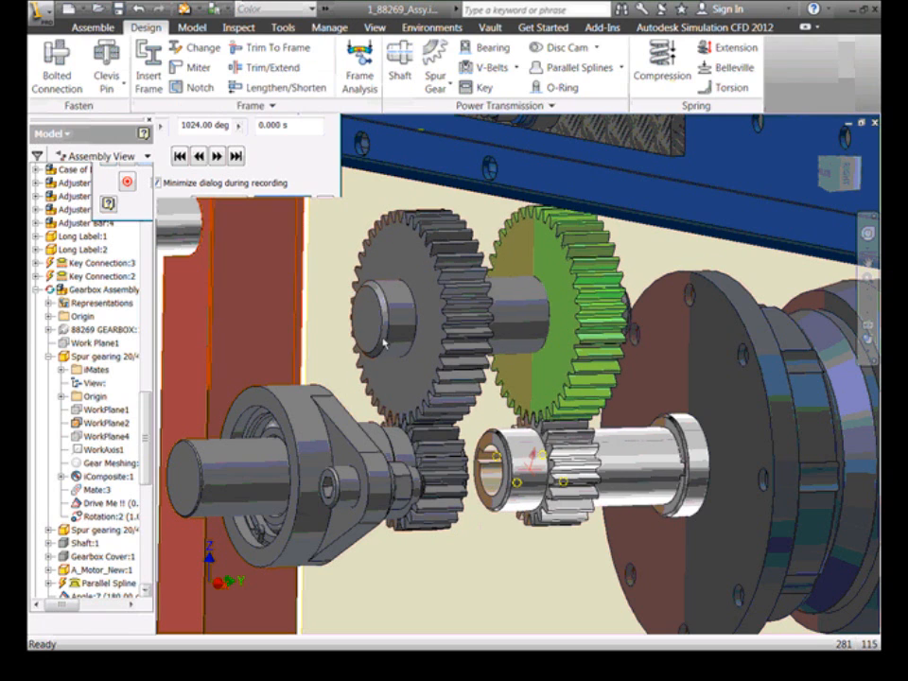
# - Turn on the visibility of the hidden cover component 88292_2 in front of the gear train
pyautogui.scroll(-3, 383, 342)
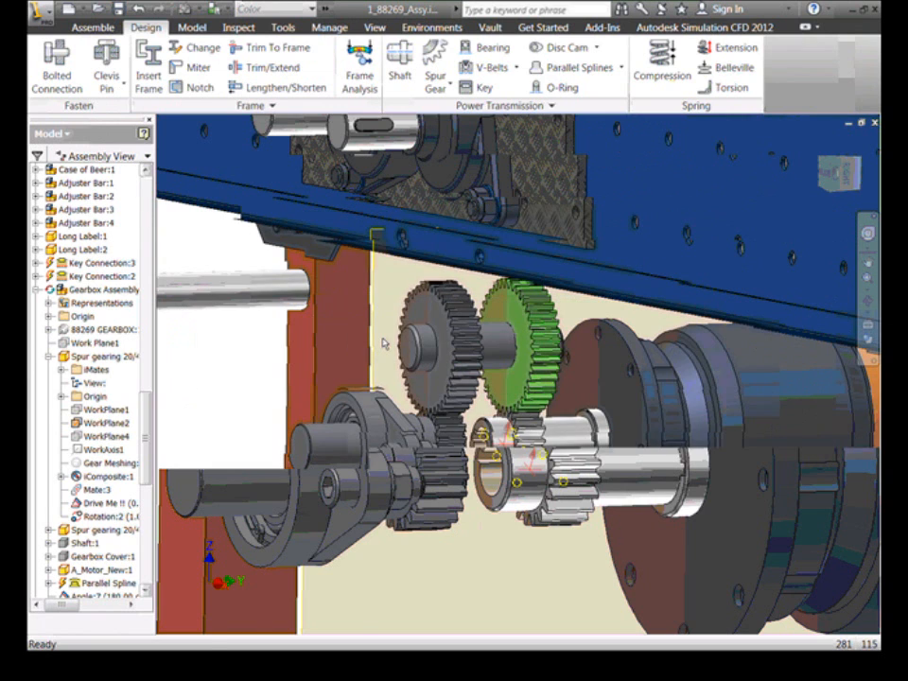
pyautogui.moveTo(145, 402); pyautogui.dragTo(138, 269)
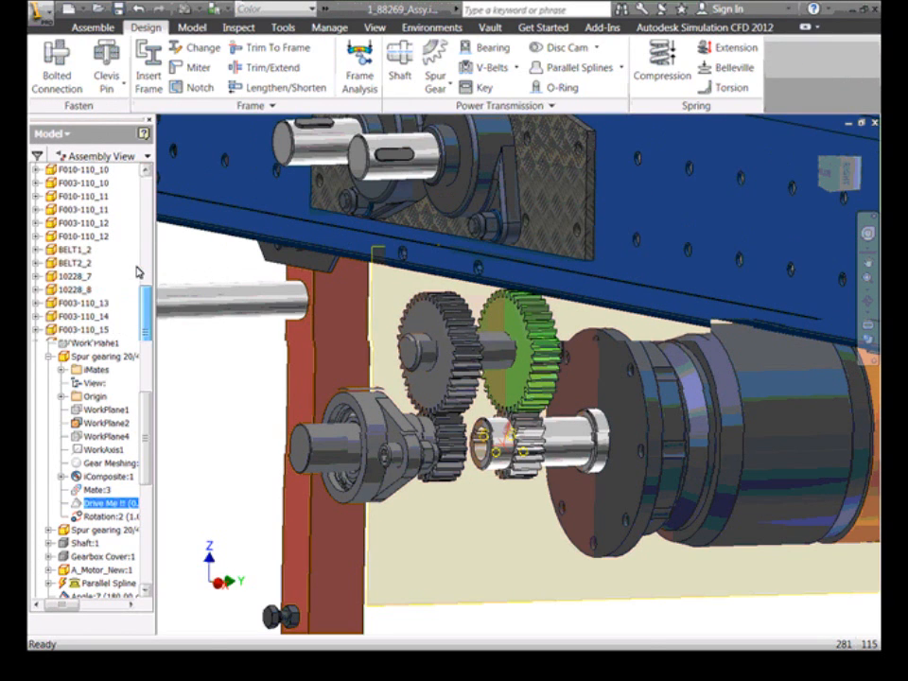
pyautogui.moveTo(138, 272); pyautogui.dragTo(141, 310)
pyautogui.rightClick(67, 396)
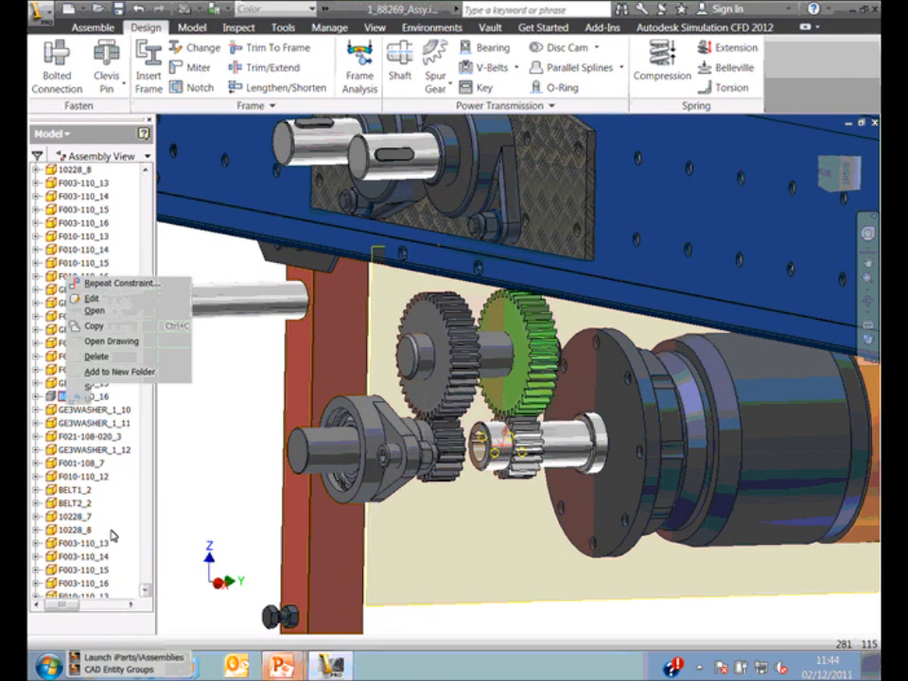
pyautogui.click(111, 535)
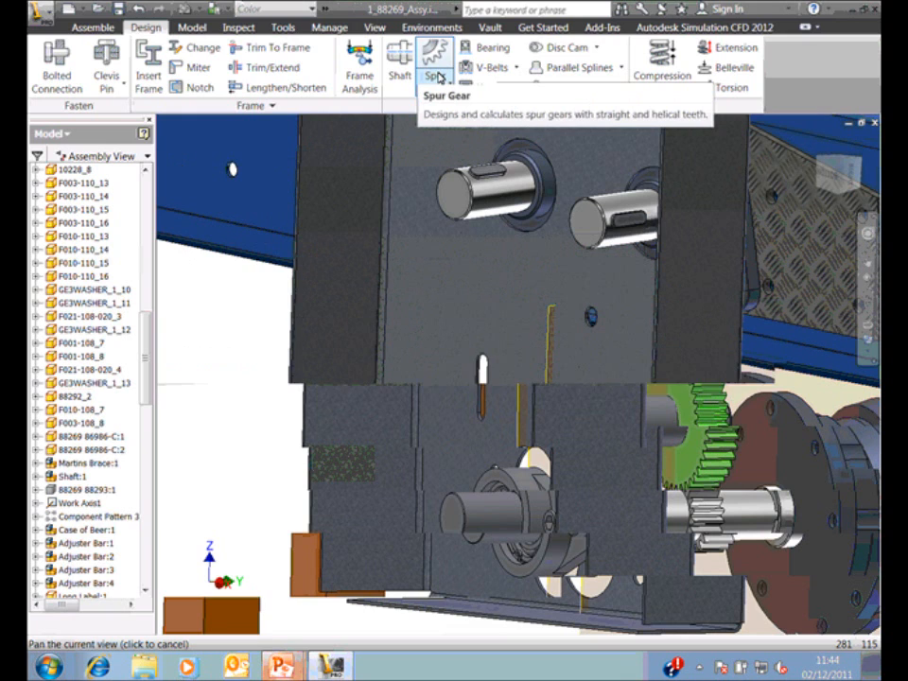
# - Start a V-belt transmission with the DIN 2215 10 x 710 belt at the upper shaft's end face, offsetting its mid plane by -15 mm
pyautogui.click(493, 69)
pyautogui.click(494, 95)
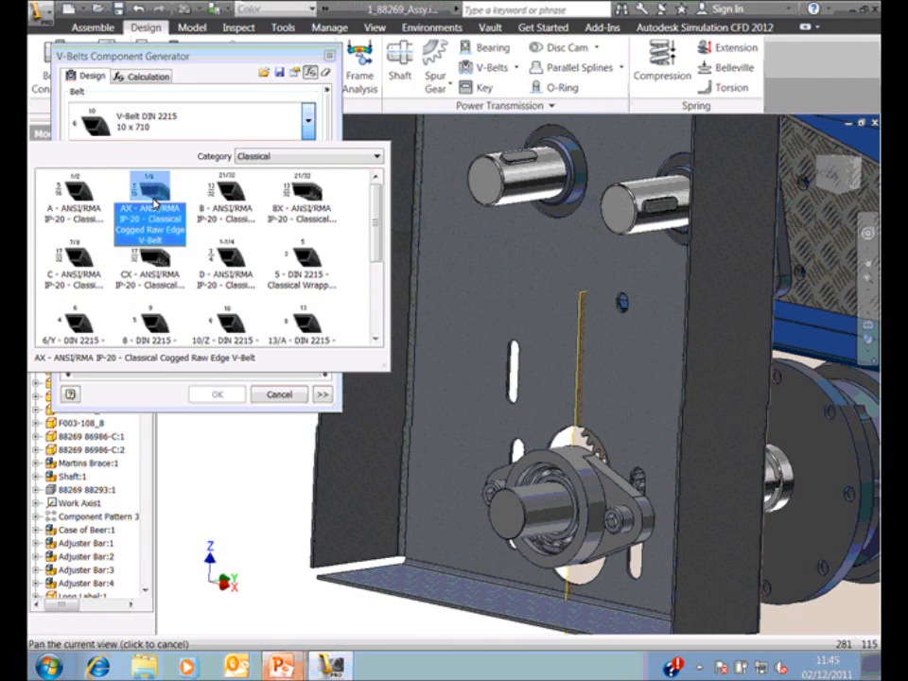
pyautogui.click(154, 201)
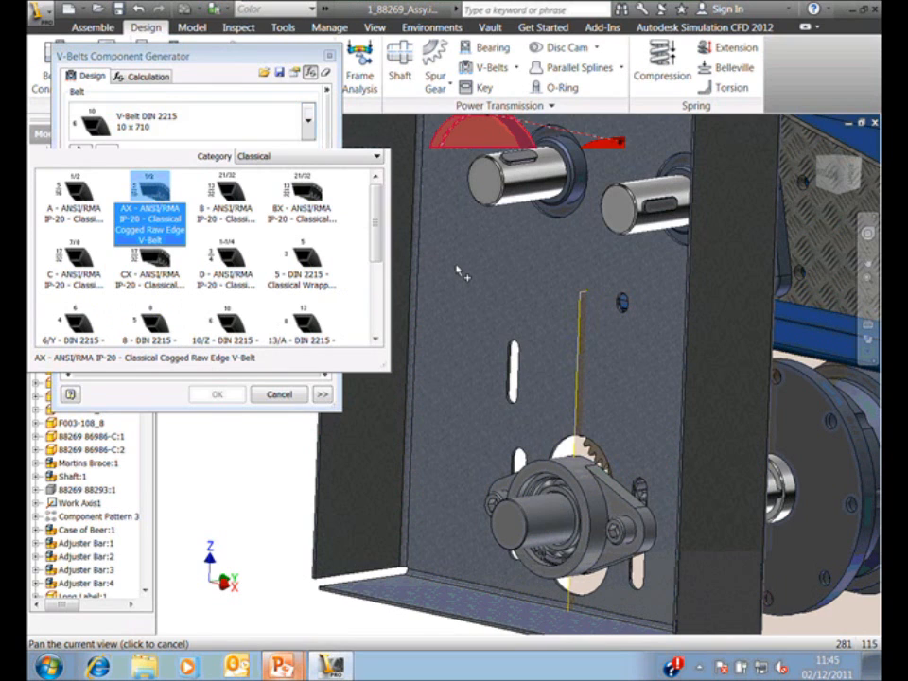
pyautogui.moveTo(275, 178); pyautogui.dragTo(206, 177)
pyautogui.write('-15')
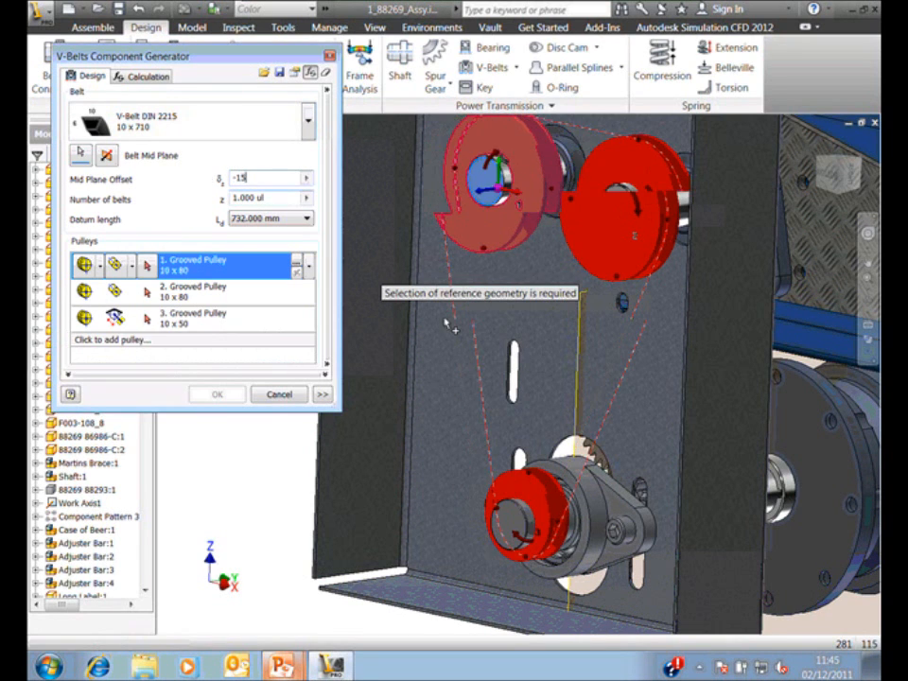
# - Locate the first and second 10 x 80 grooved pulleys on the two upper keyed shafts
pyautogui.press('F2')
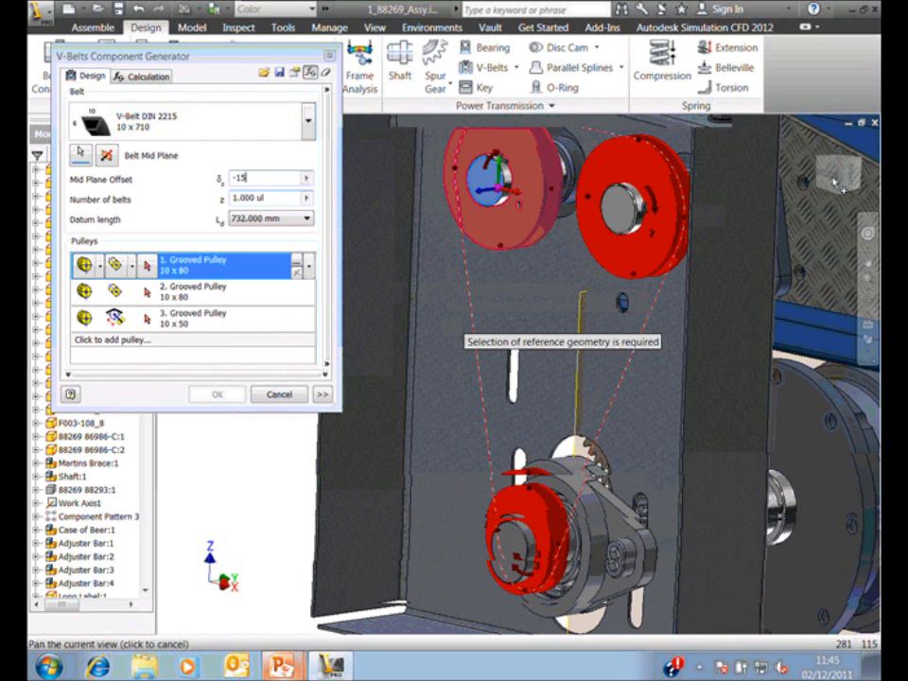
pyautogui.moveTo(833, 182); pyautogui.dragTo(681, 341)
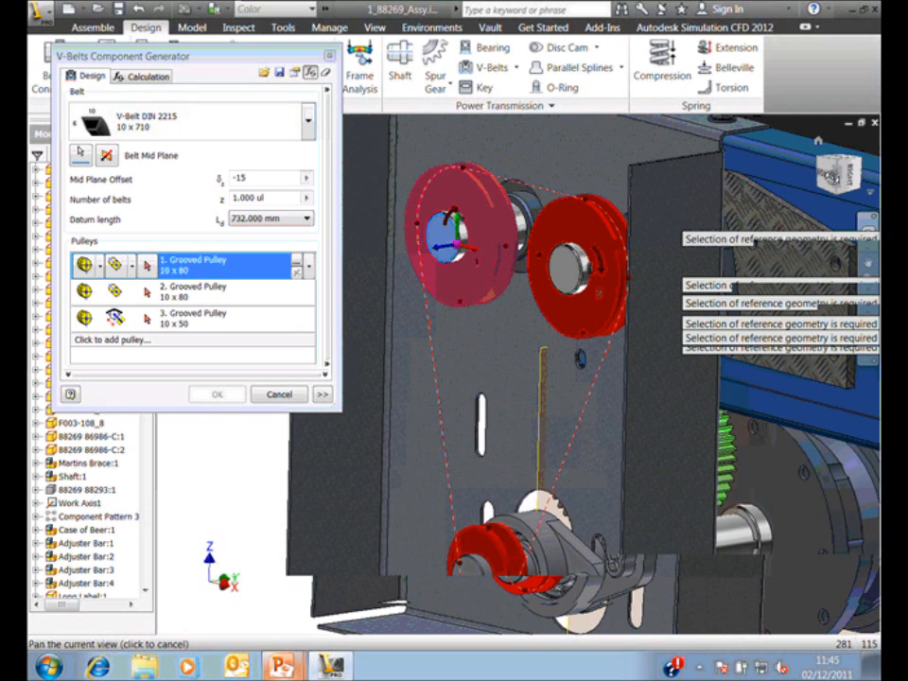
pyautogui.click(146, 265)
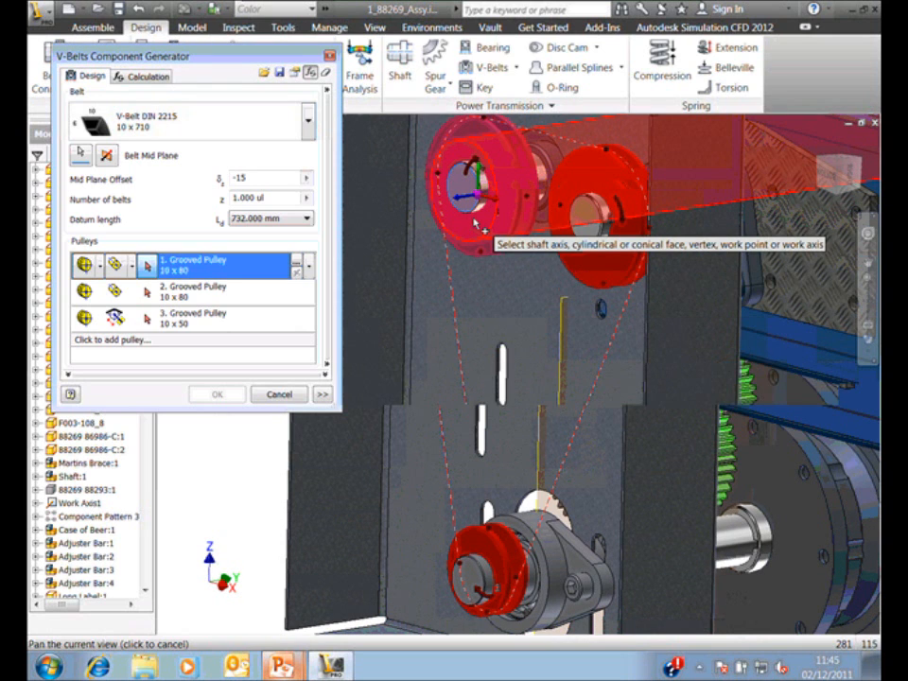
pyautogui.click(186, 293)
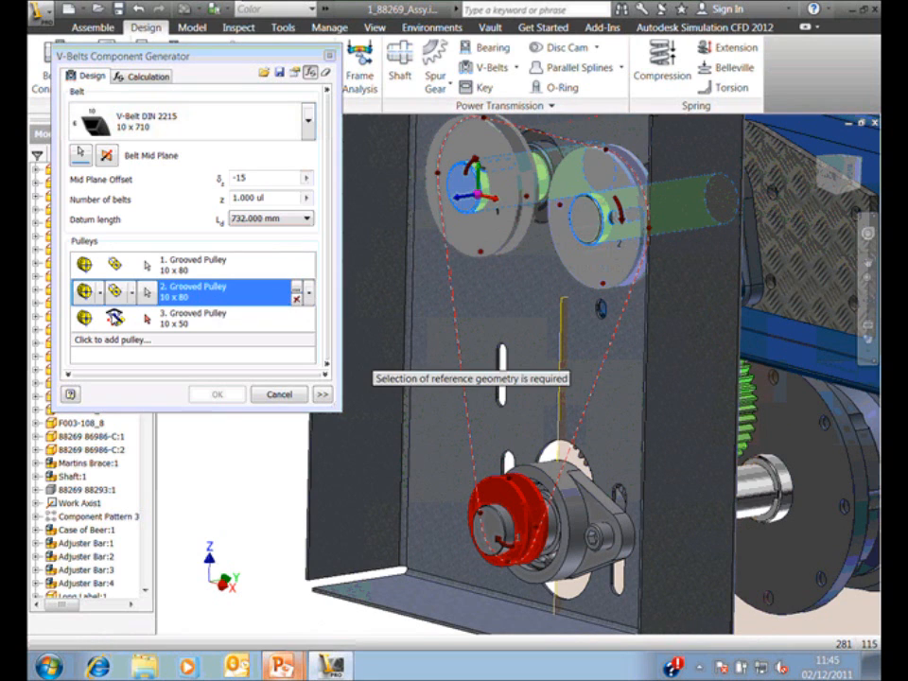
# - Guide the third 10 x 50 grooved pulley along the vertical work plane, slide it onto the lower bearing shaft and generate the belt
pyautogui.click(148, 322)
pyautogui.click(149, 321)
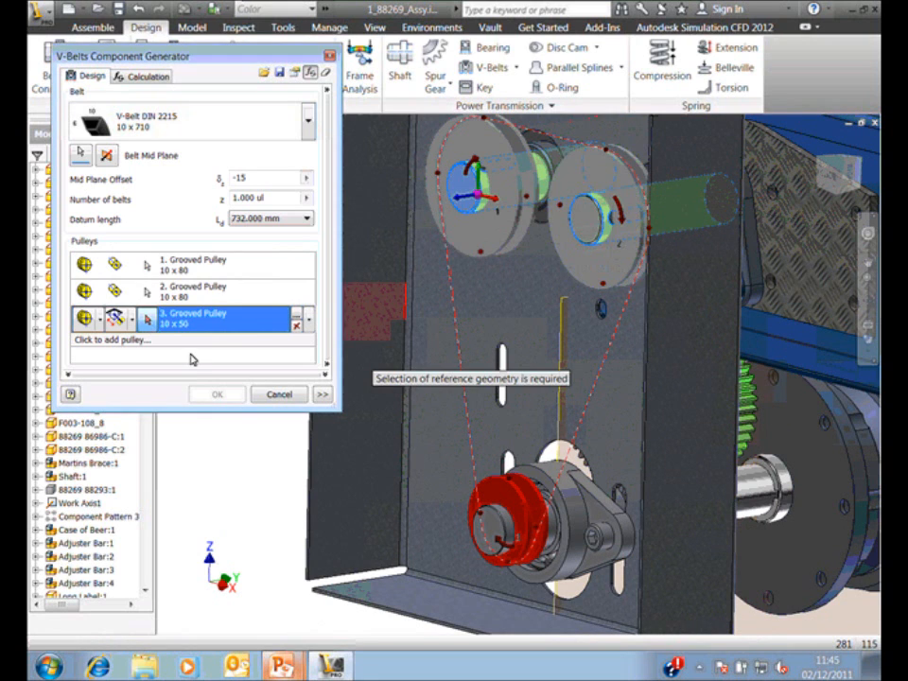
pyautogui.click(561, 406)
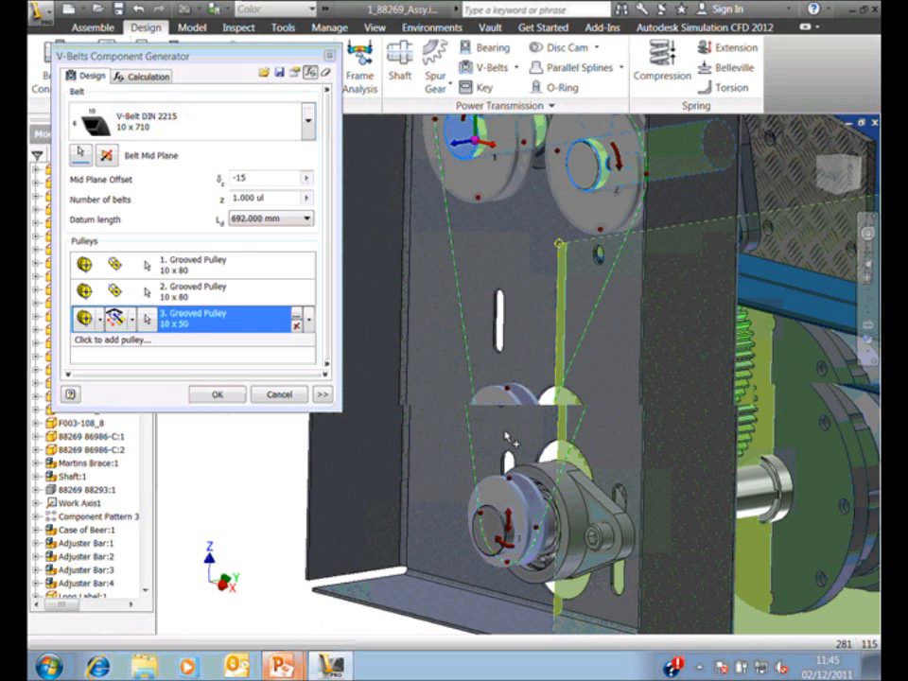
pyautogui.moveTo(515, 443); pyautogui.dragTo(512, 477)
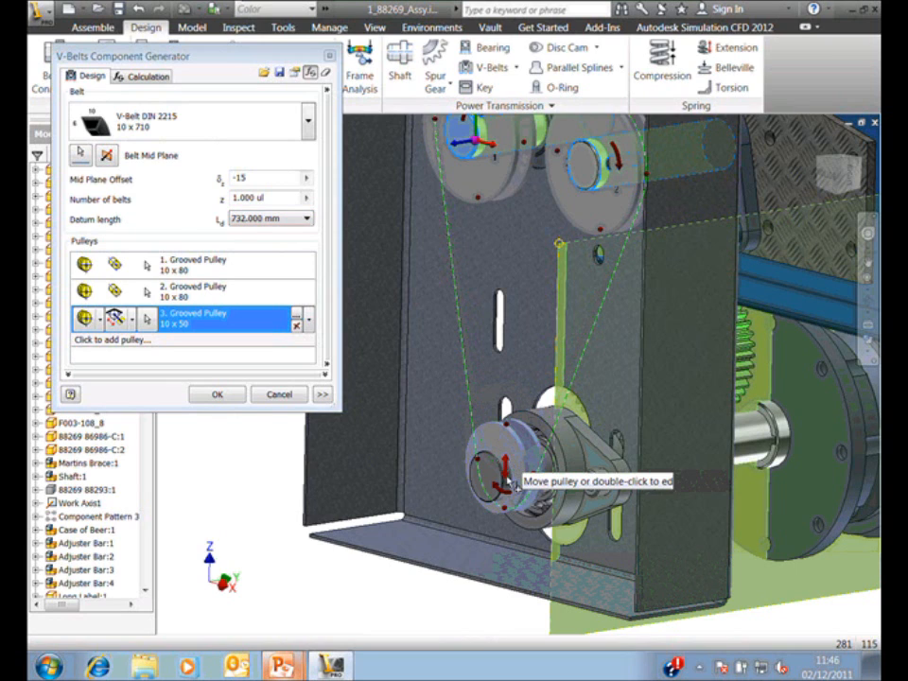
pyautogui.moveTo(514, 483); pyautogui.dragTo(508, 493)
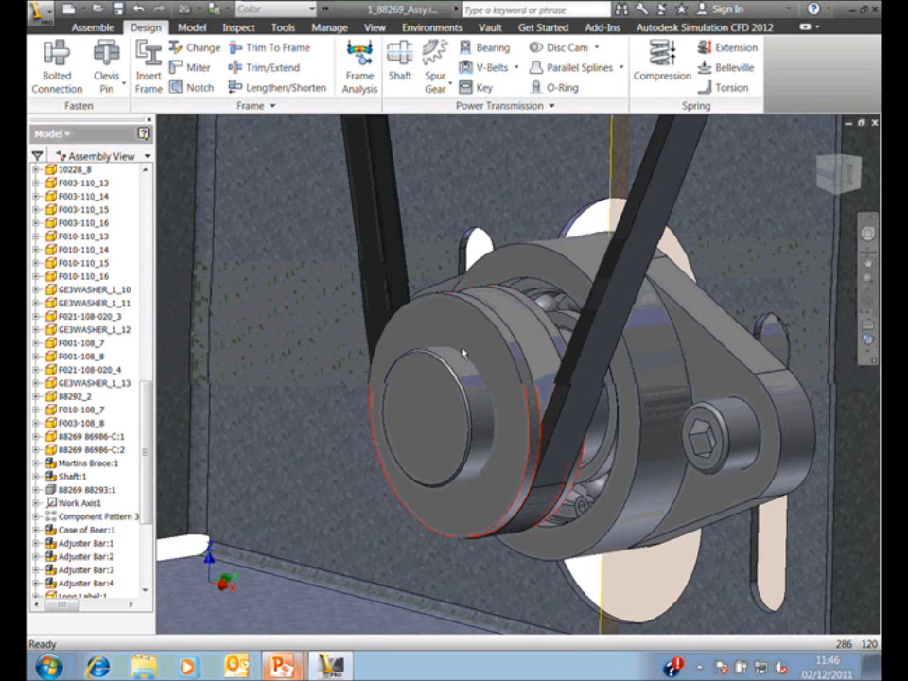
# - Start an ISO 2491 A 8 x 5 - 18 parallel key connection and reference its shaft groove to the lower shaft's cylindrical and end faces
pyautogui.press('F2')
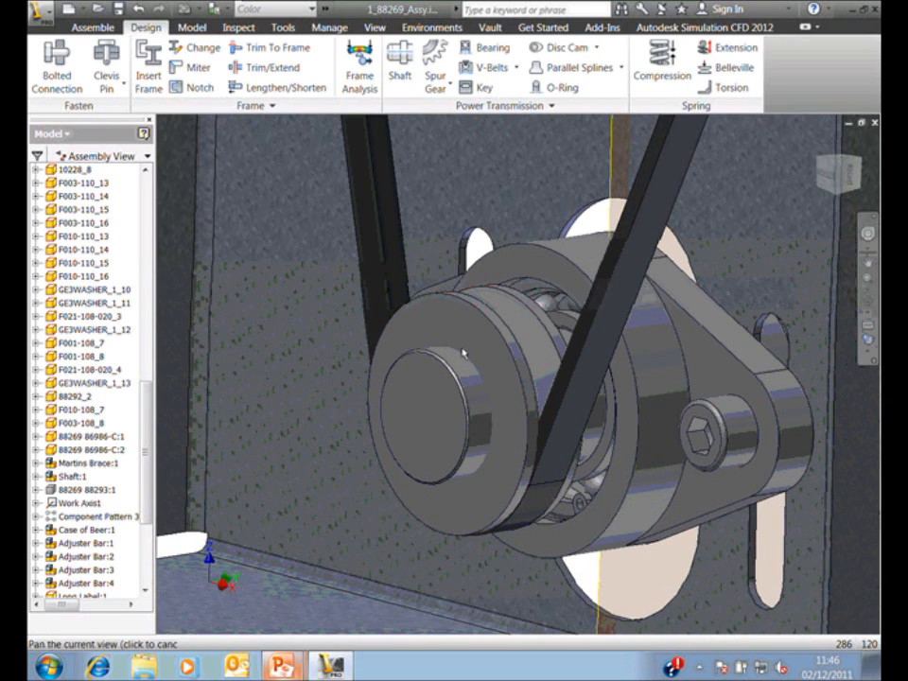
pyautogui.click(478, 87)
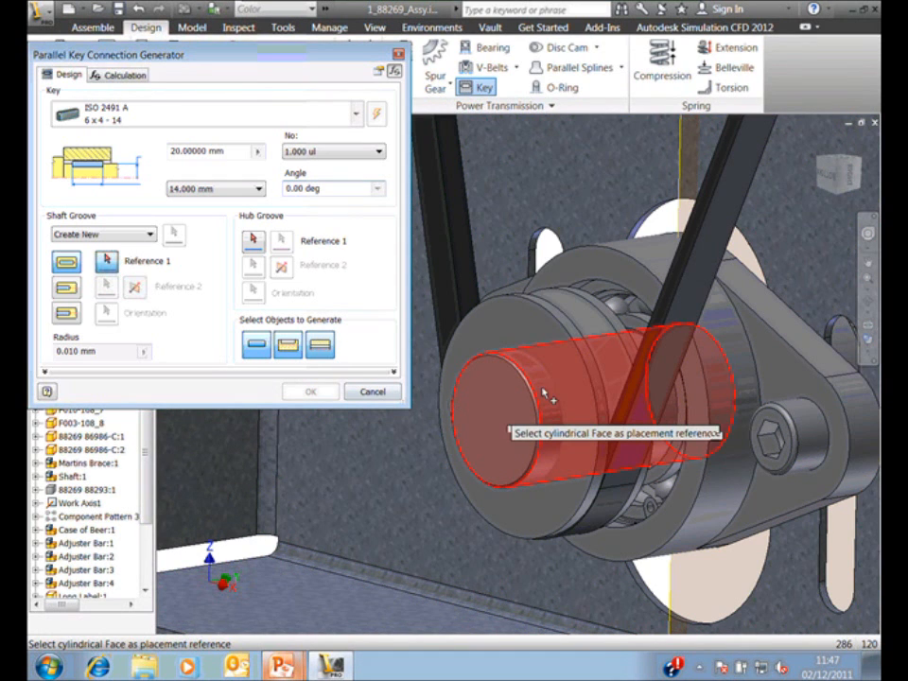
pyautogui.click(541, 388)
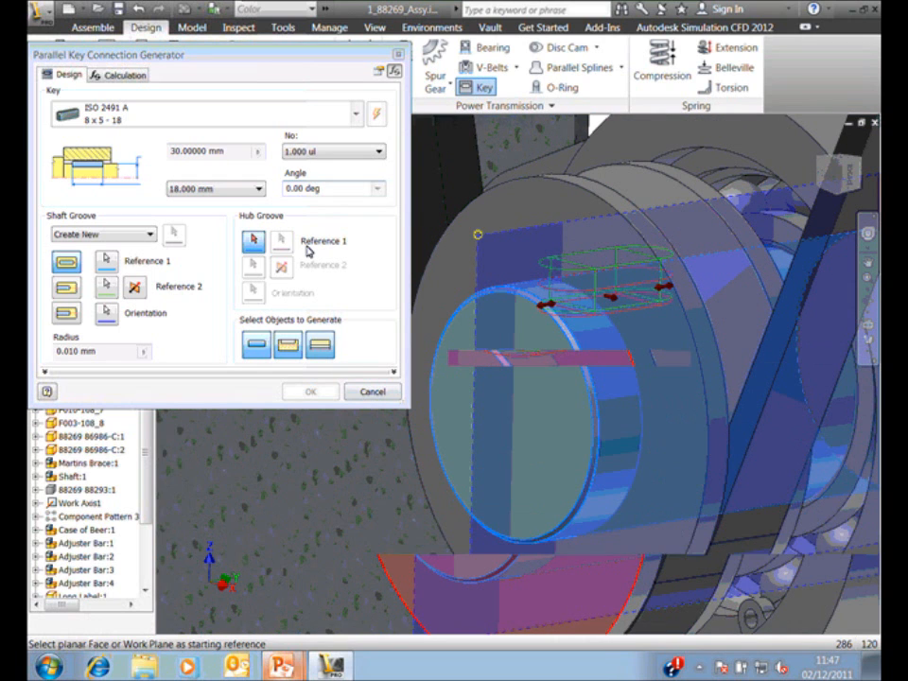
pyautogui.click(250, 189)
pyautogui.click(95, 186)
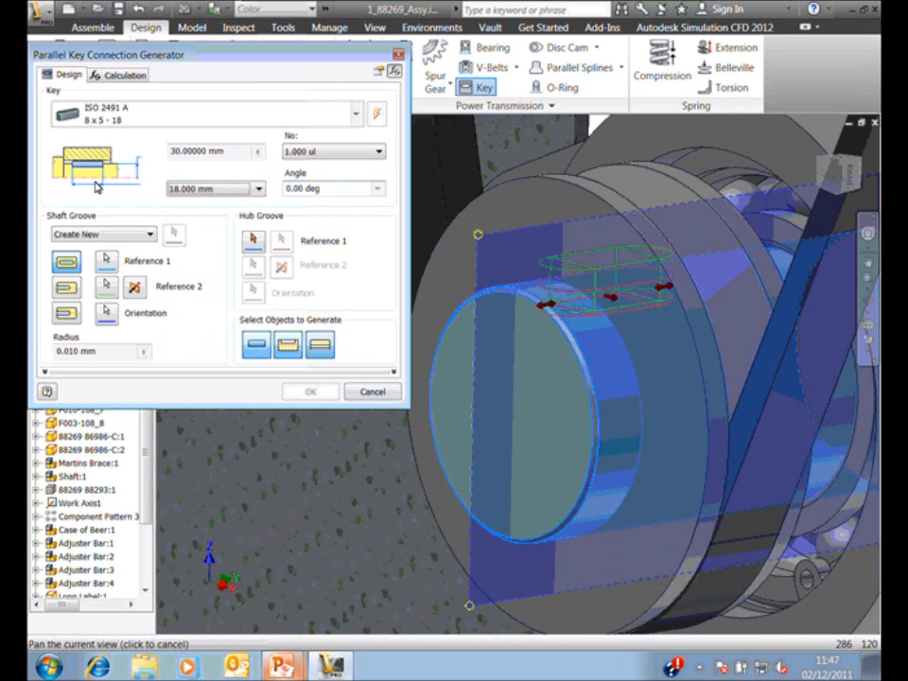
# - Reference the key's hub groove to the front face of the lower pulley and set the groove's orientation
pyautogui.click(252, 239)
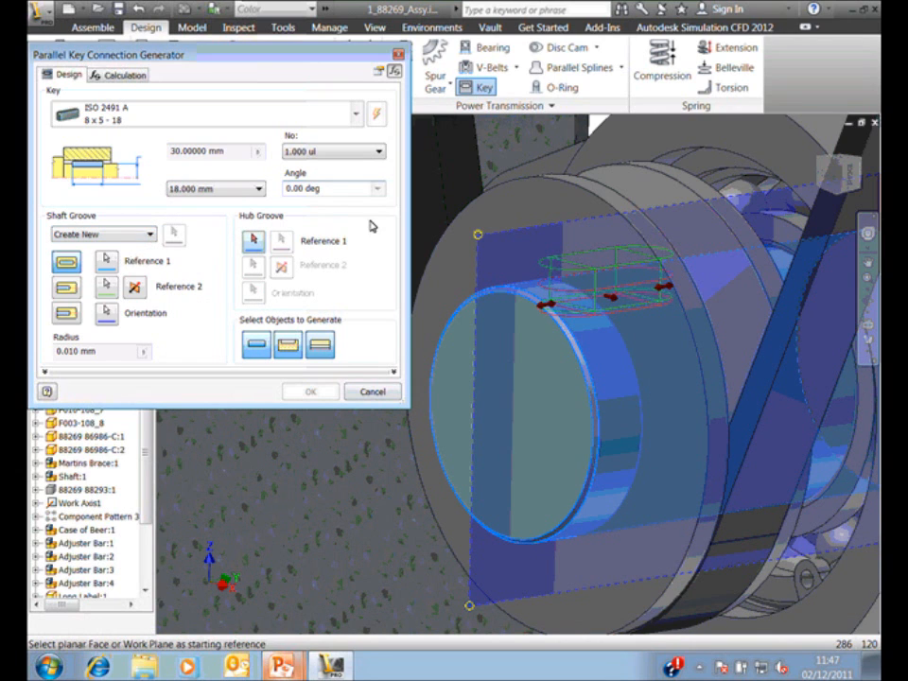
pyautogui.click(516, 213)
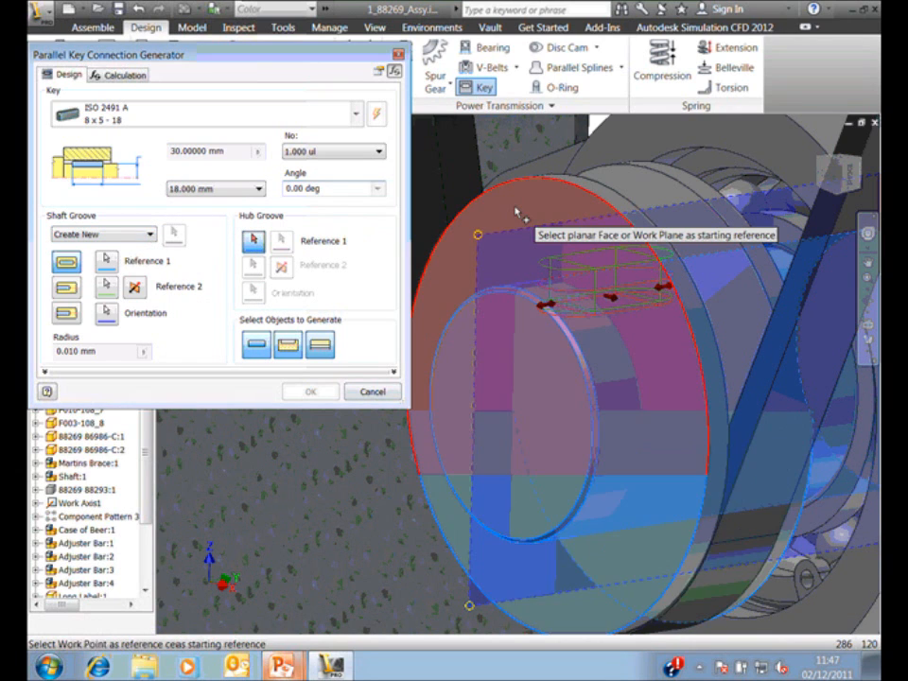
pyautogui.click(536, 183)
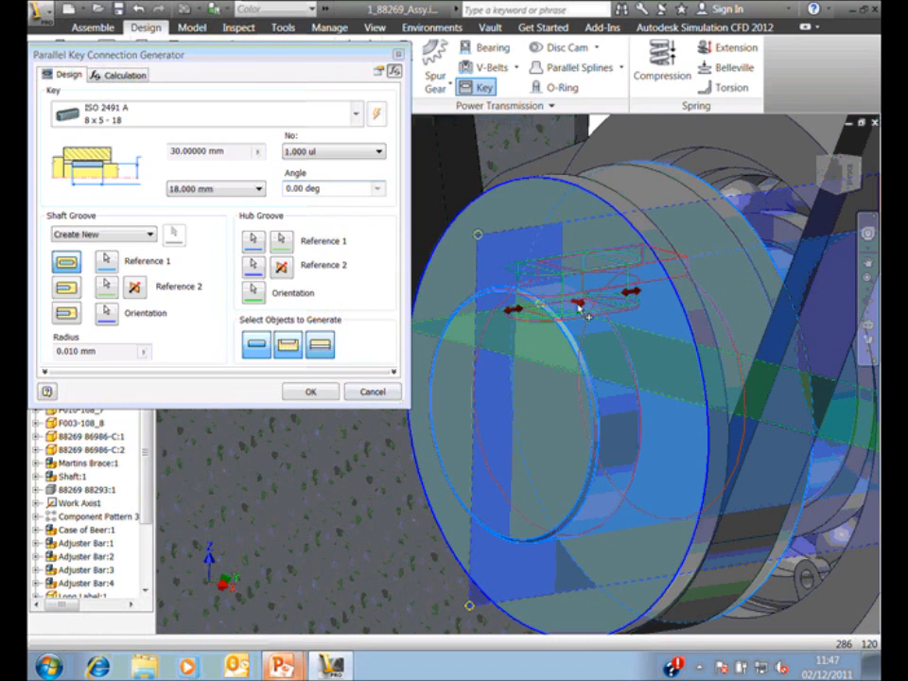
# - Reposition the parallel key around the lower shaft and generate the key connection with its shaft and hub grooves
pyautogui.moveTo(586, 317); pyautogui.dragTo(617, 387)
pyautogui.click(305, 395)
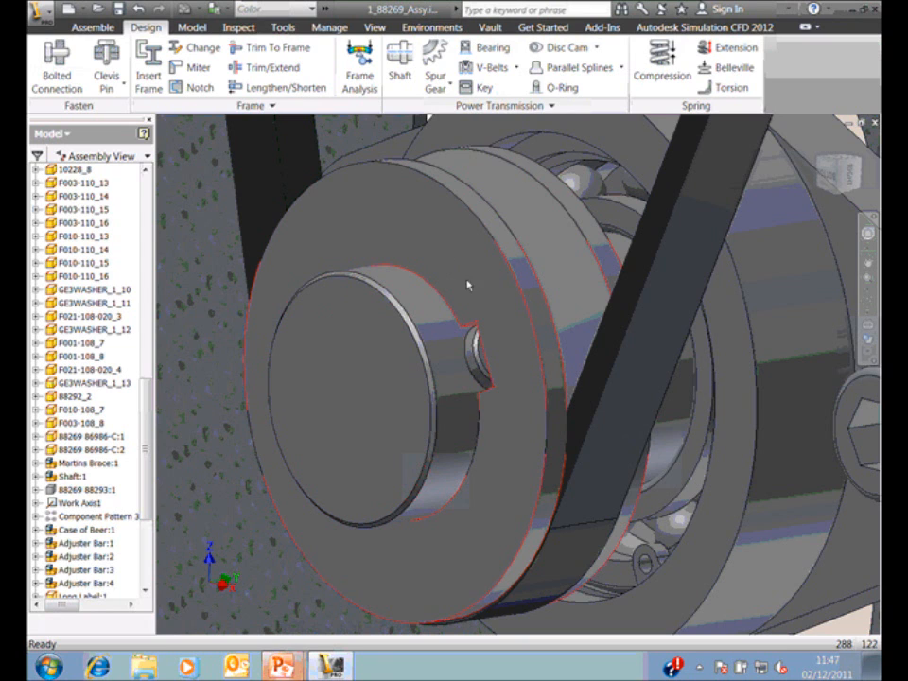
# - Edit the key connection of the right-hand upper pulley, referencing its hub groove to the pulley's front face and circular edge, and regenerate it
pyautogui.scroll(-2, 413, 376)
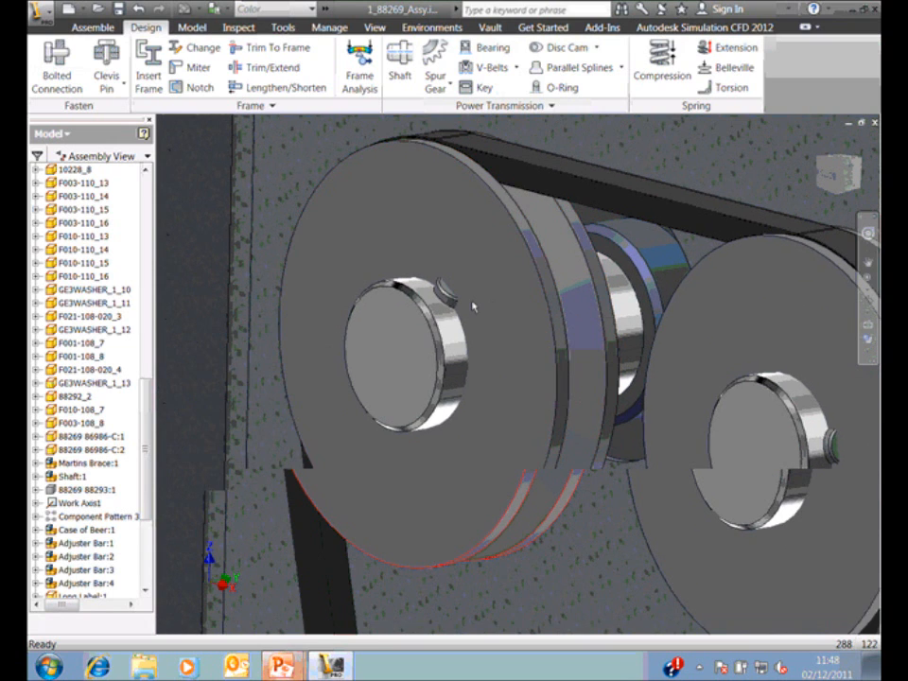
pyautogui.scroll(-5, 138, 516)
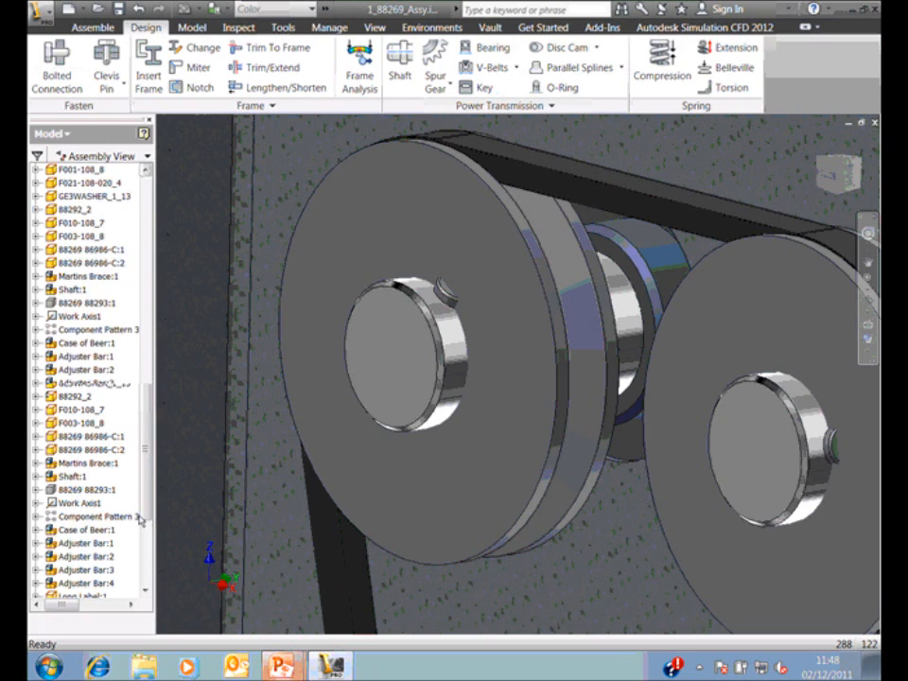
pyautogui.click(93, 277)
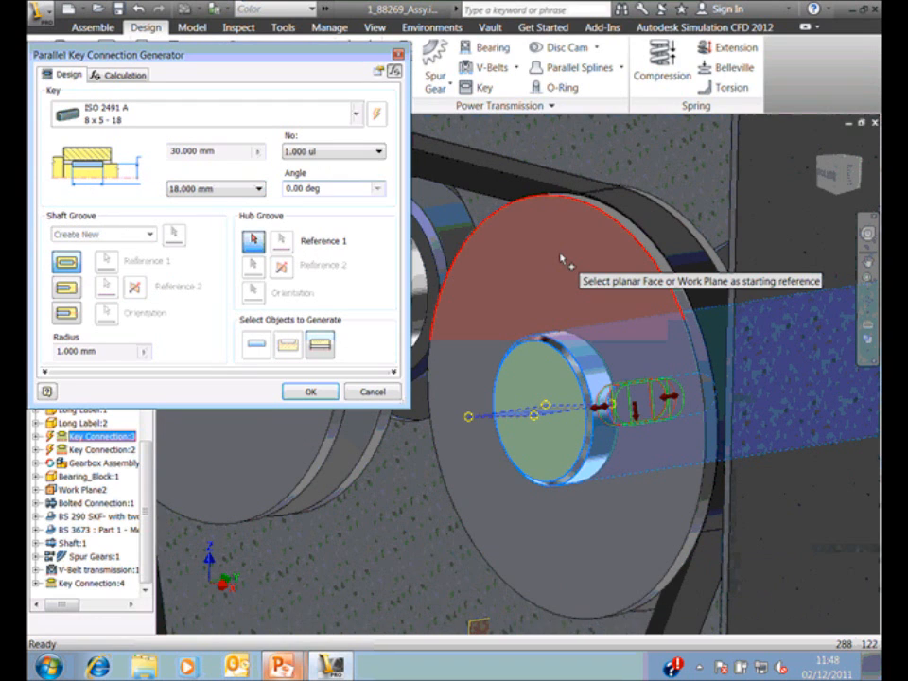
pyautogui.click(563, 259)
pyautogui.click(594, 216)
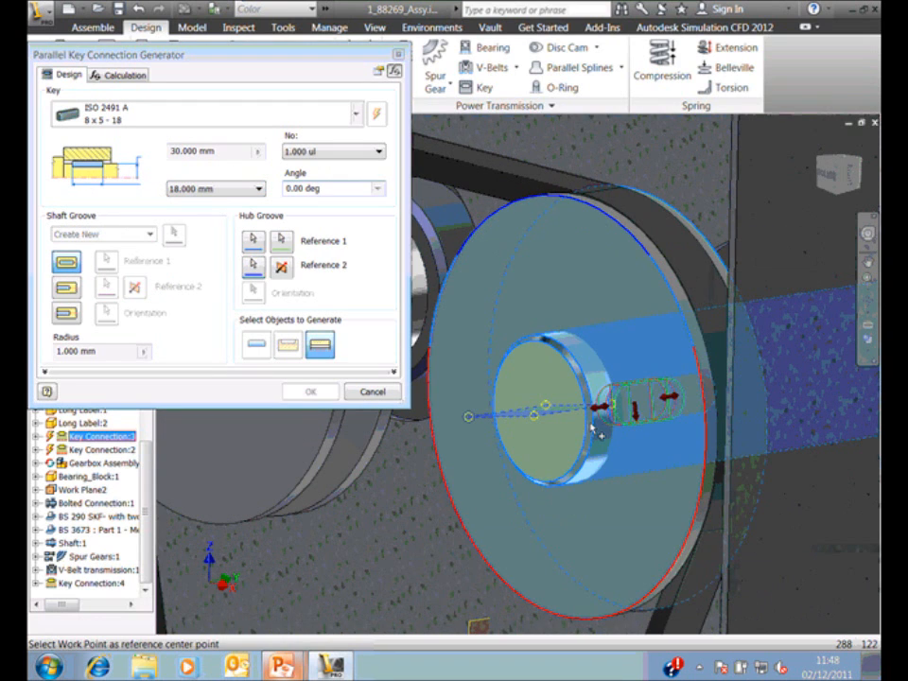
pyautogui.scroll(-3, 592, 429)
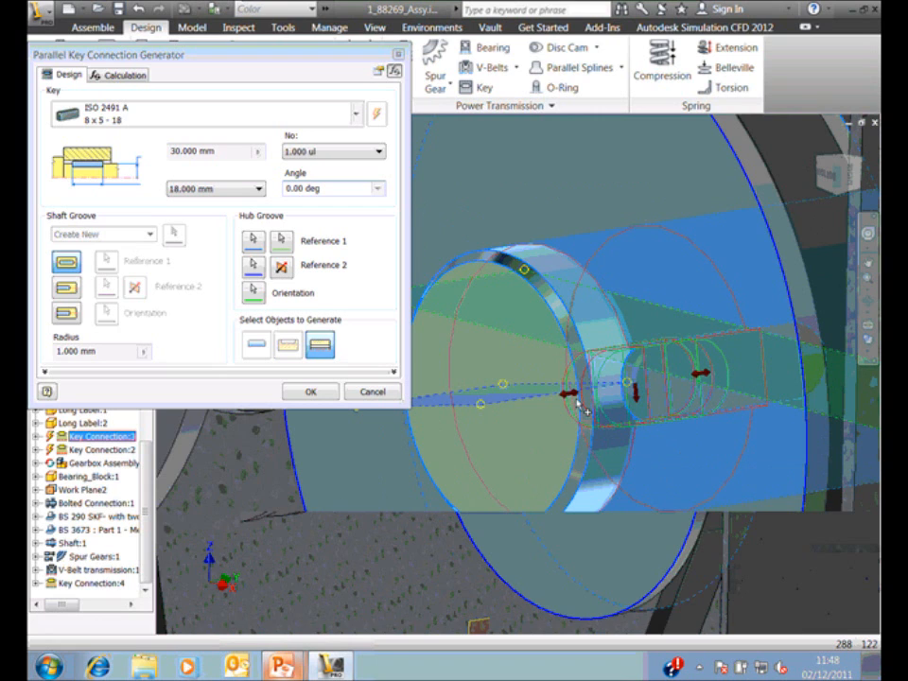
pyautogui.click(312, 391)
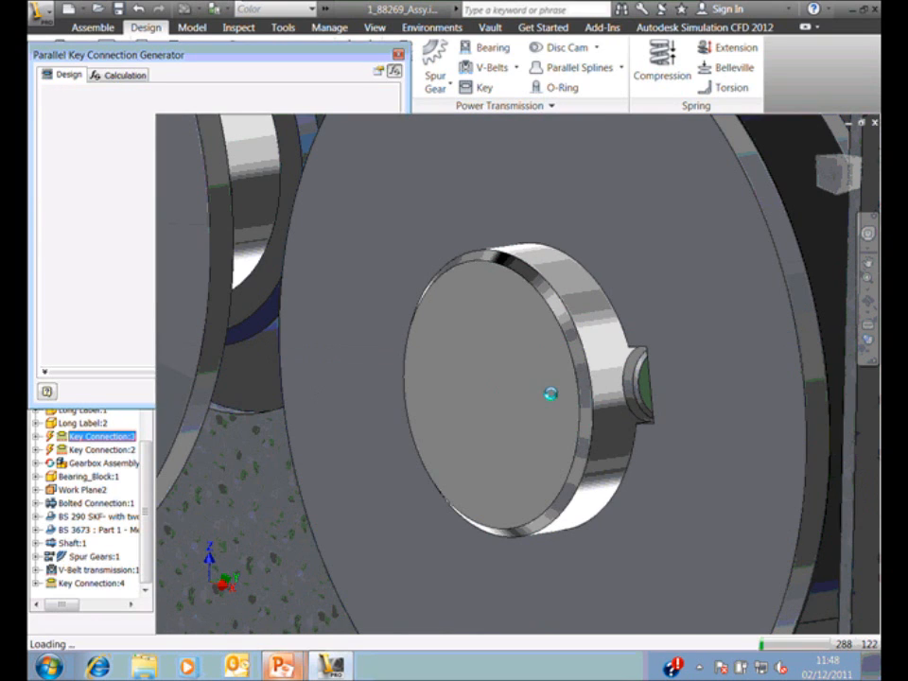
pyautogui.moveTo(609, 363); pyautogui.dragTo(514, 324, button='middle')
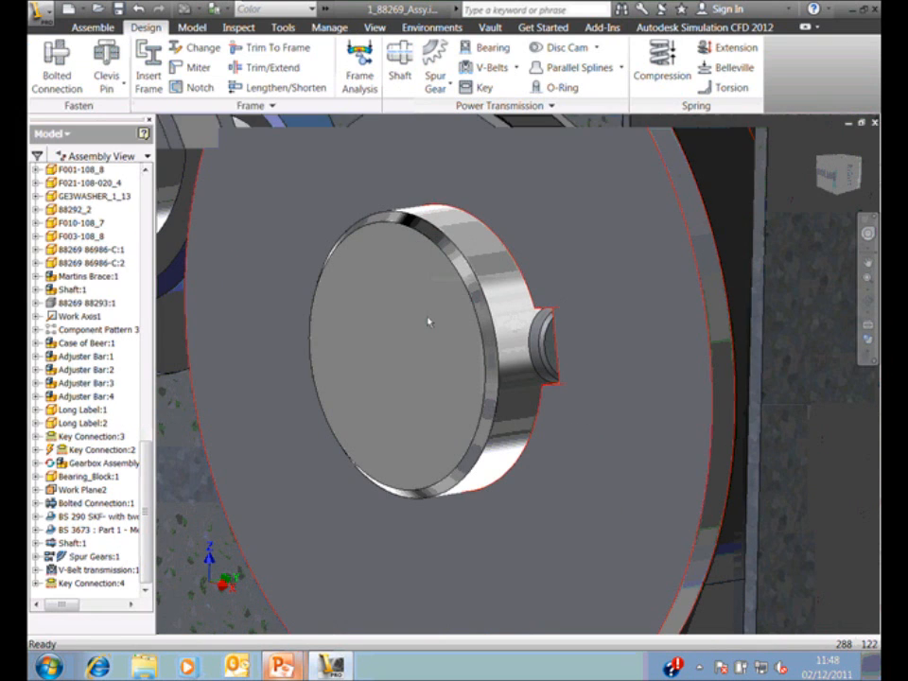
pyautogui.scroll(-3, 428, 322)
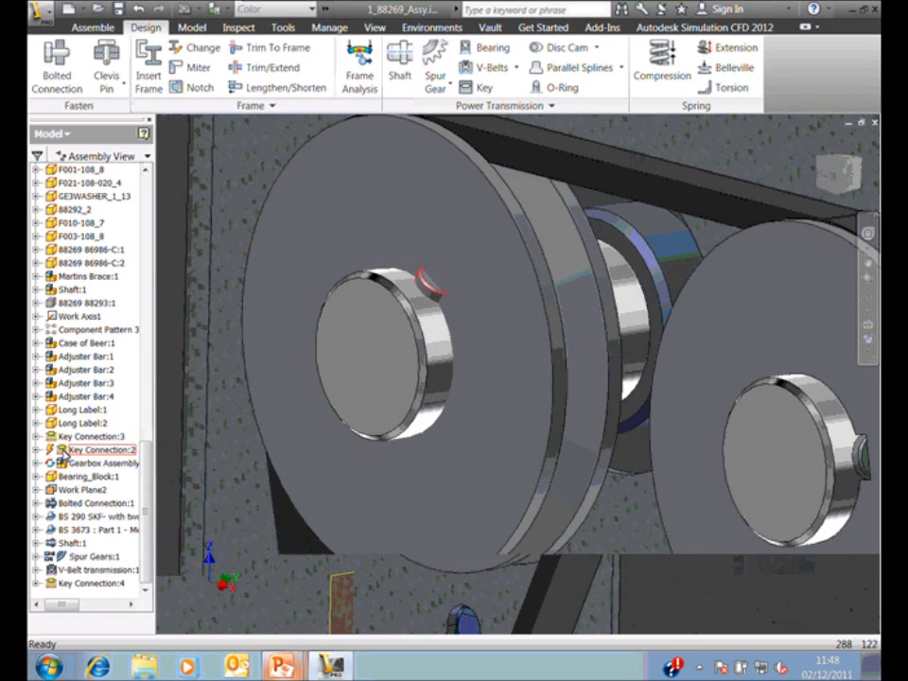
pyautogui.rightClick(62, 452)
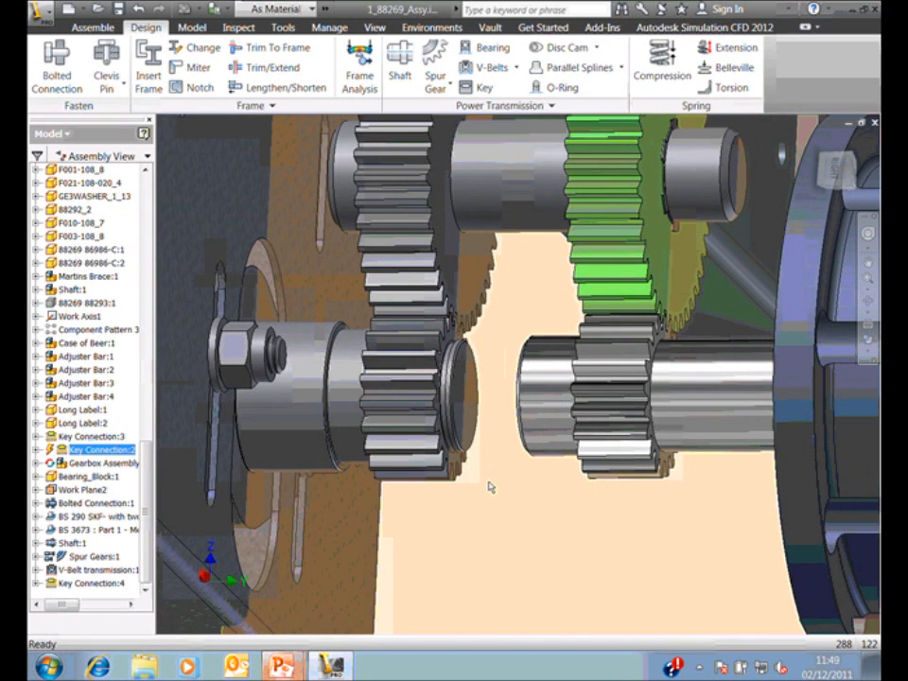
# - Place a BS 3673 : Part 1 - Metric external circlip from Content Center on the shaft end beside the lower spur gear
pyautogui.scroll(3, 490, 487)
pyautogui.moveTo(490, 487); pyautogui.dragTo(515, 528, button='middle')
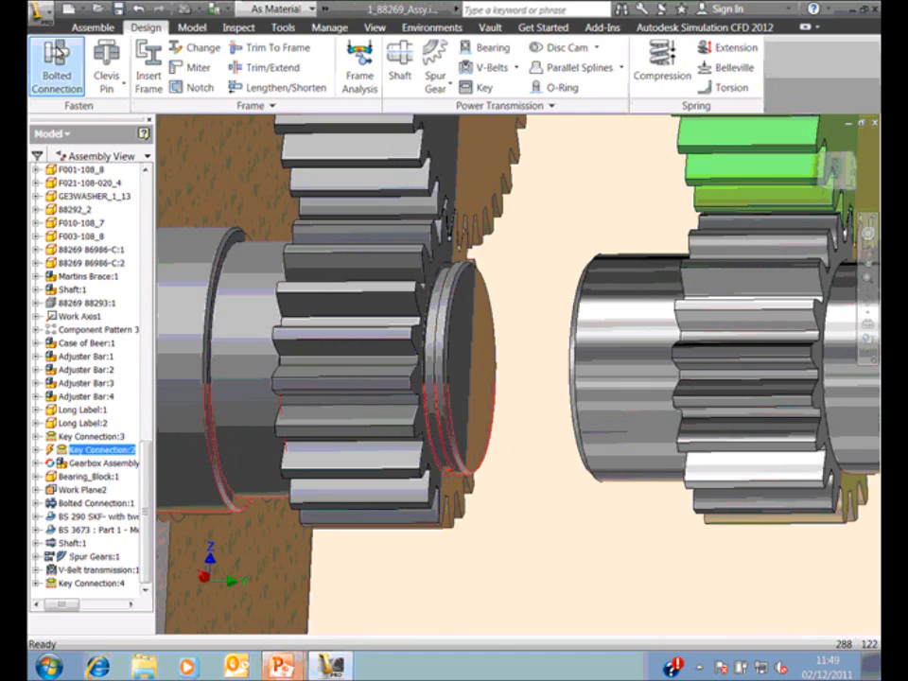
pyautogui.click(93, 26)
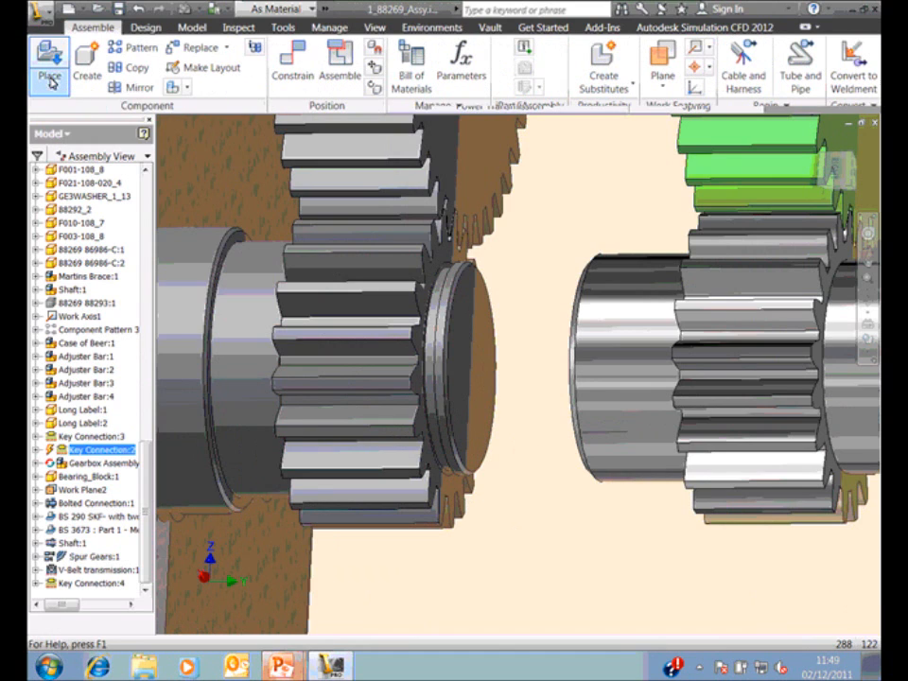
pyautogui.click(51, 81)
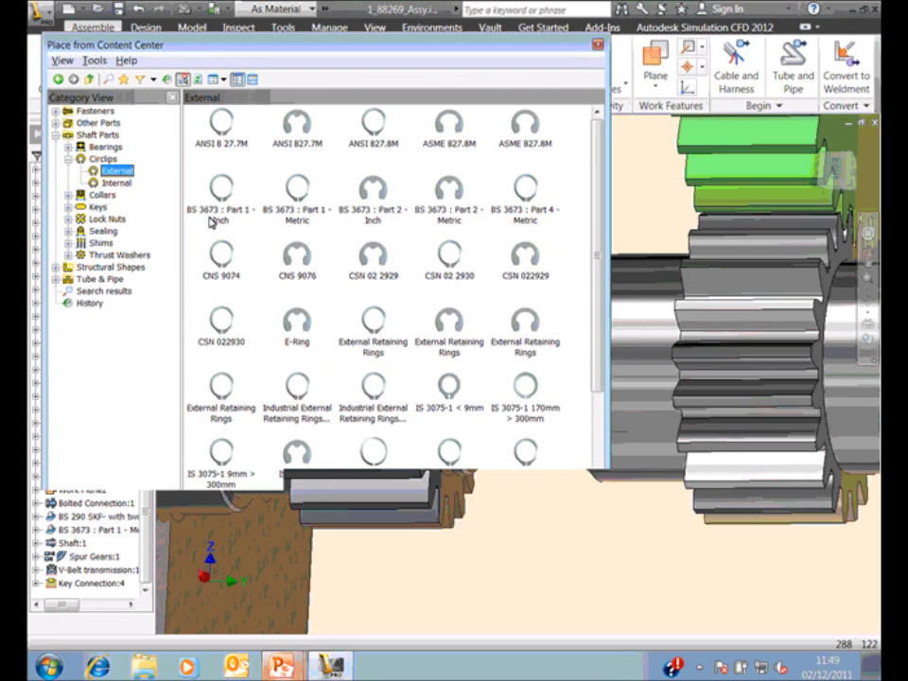
pyautogui.doubleClick(375, 322)
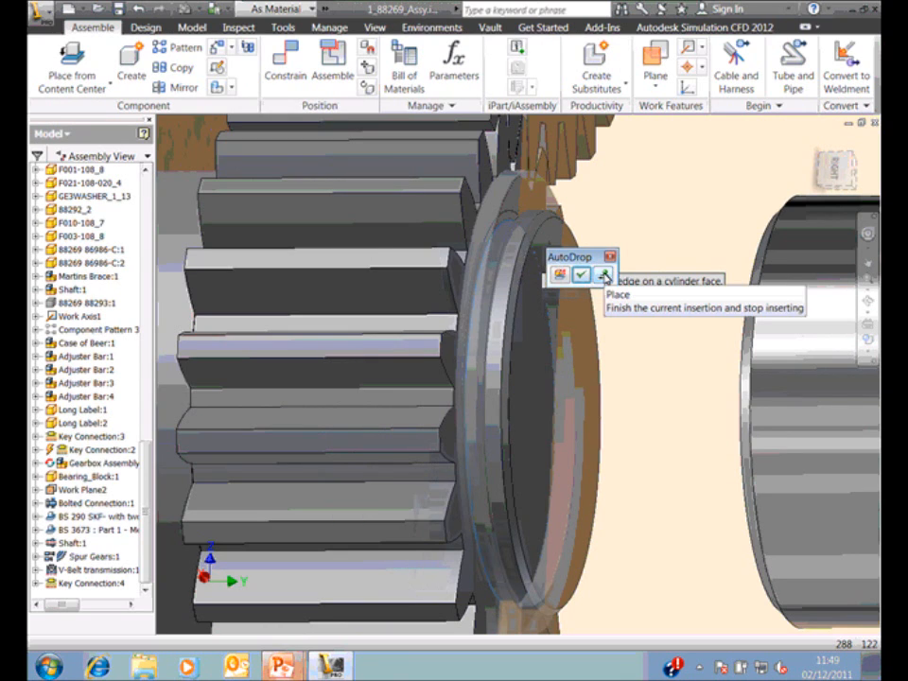
pyautogui.click(605, 275)
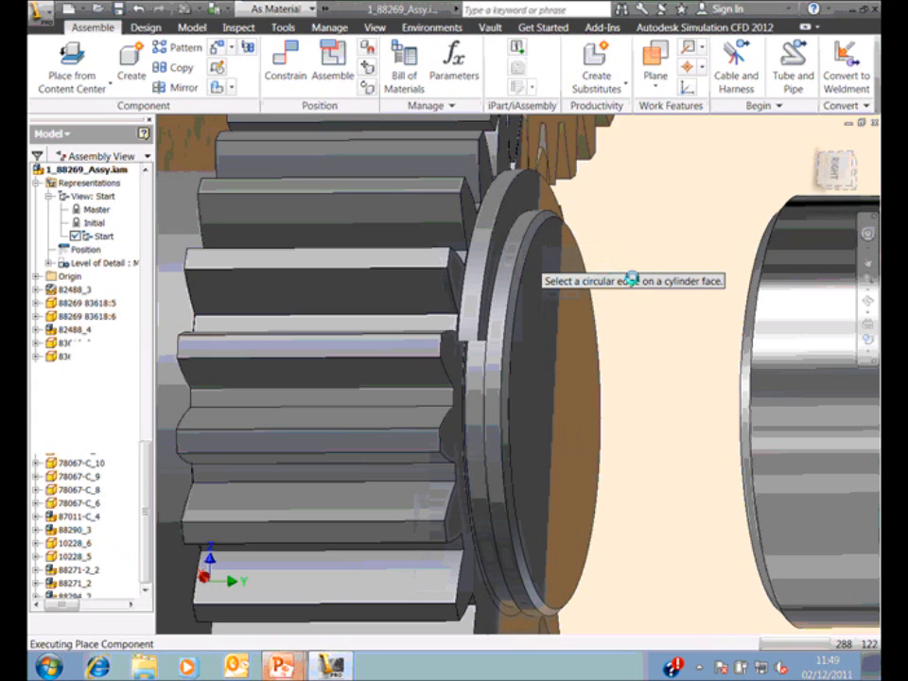
# - Start an involute spline connection and reference its shaft groove to the cylindrical face of the shaft carrying the lower spur gear
pyautogui.scroll(3, 647, 305)
pyautogui.moveTo(648, 305); pyautogui.dragTo(590, 335, button='middle')
pyautogui.click(145, 26)
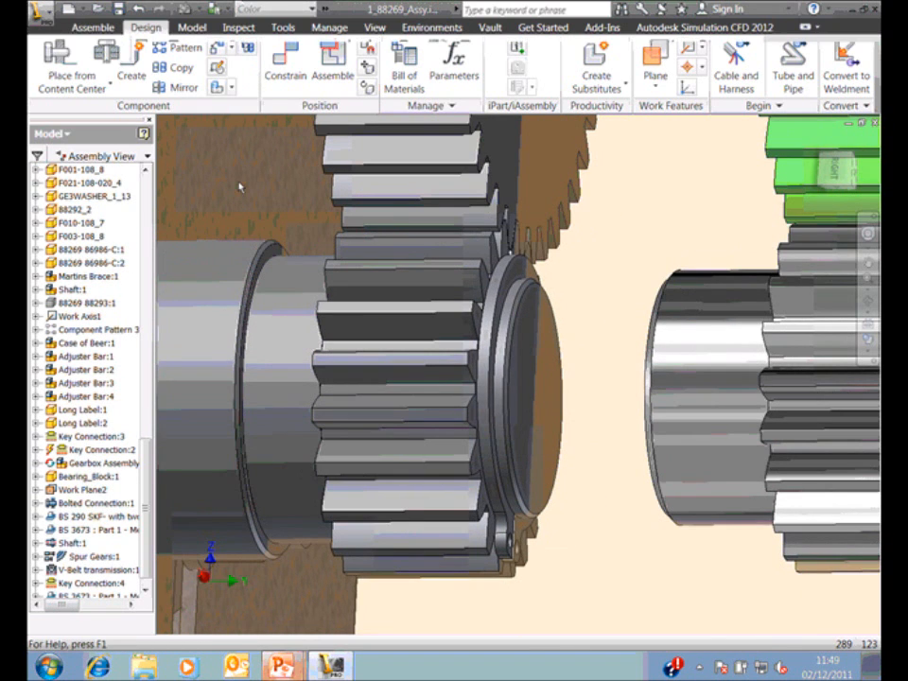
pyautogui.scroll(2, 581, 254)
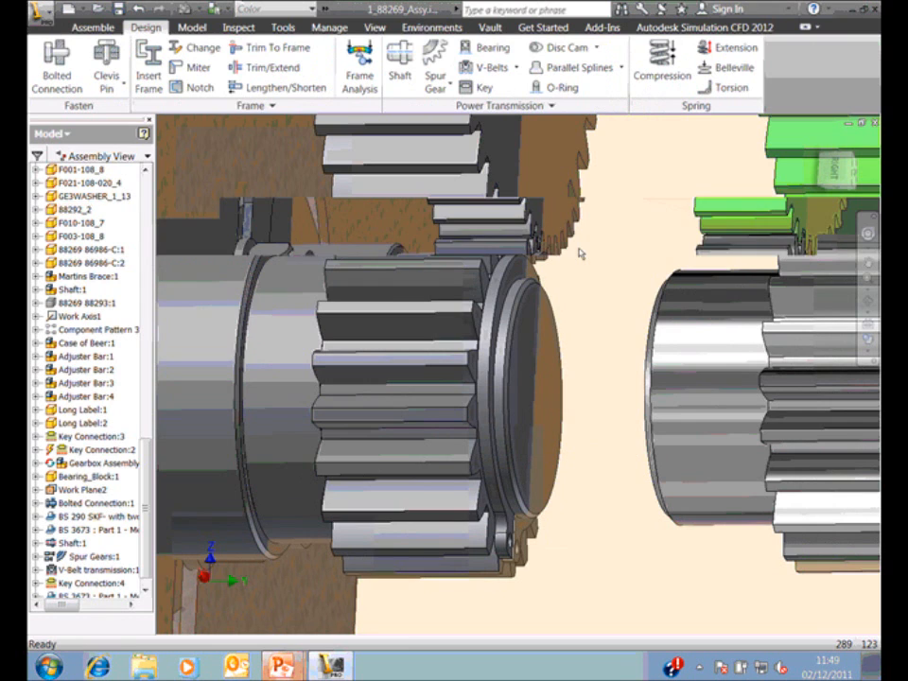
pyautogui.moveTo(631, 235); pyautogui.dragTo(605, 283, button='middle')
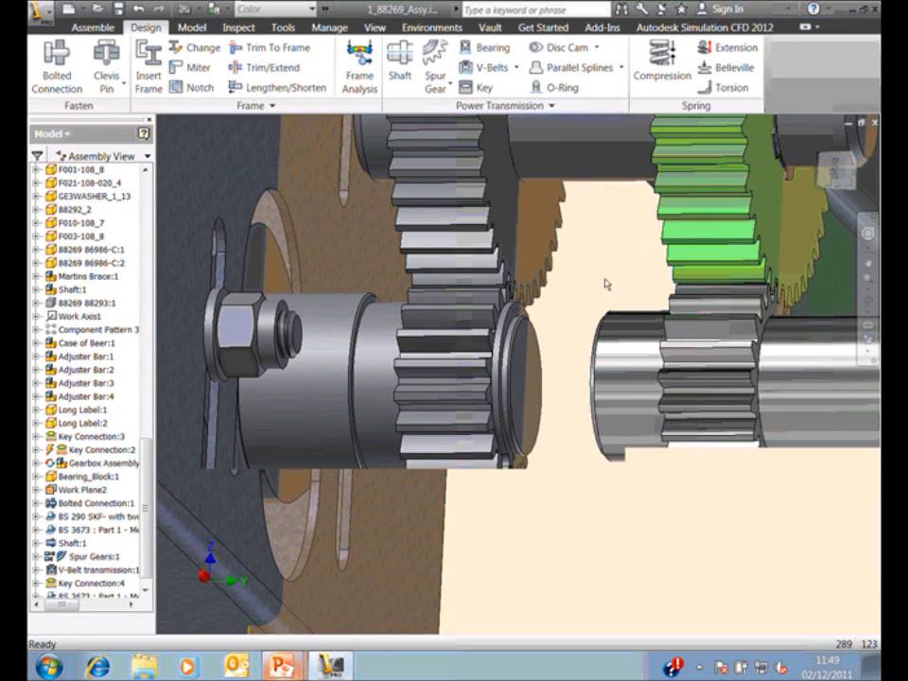
pyautogui.click(620, 67)
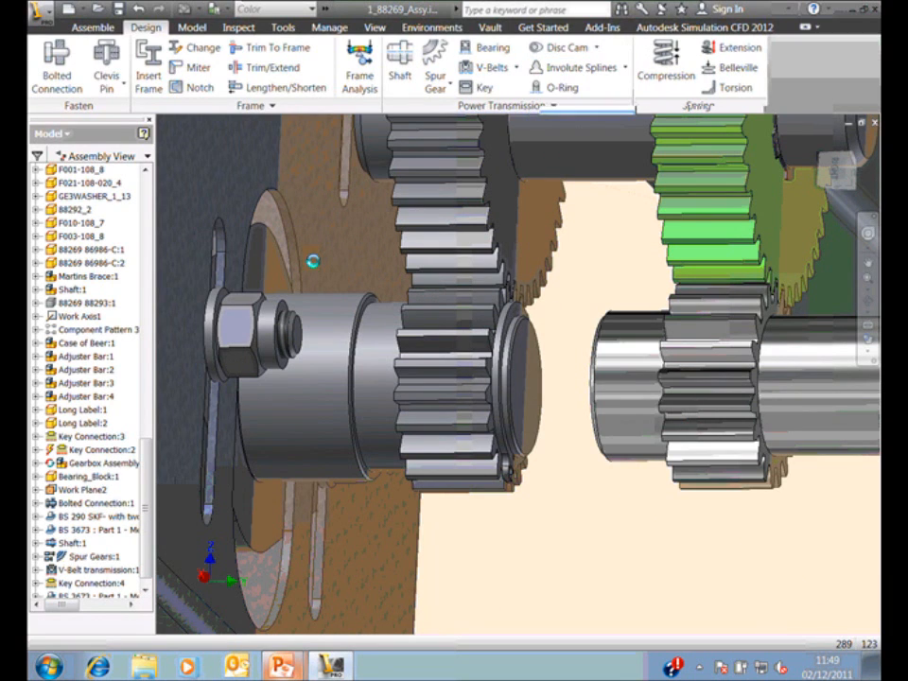
pyautogui.moveTo(433, 249); pyautogui.dragTo(541, 244, button='middle')
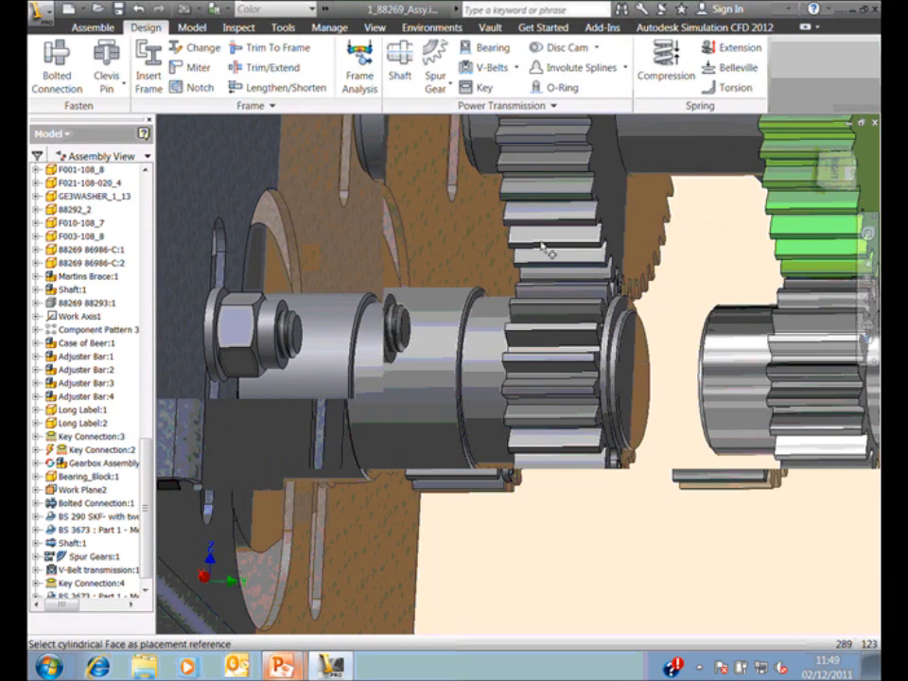
pyautogui.scroll(-3, 541, 247)
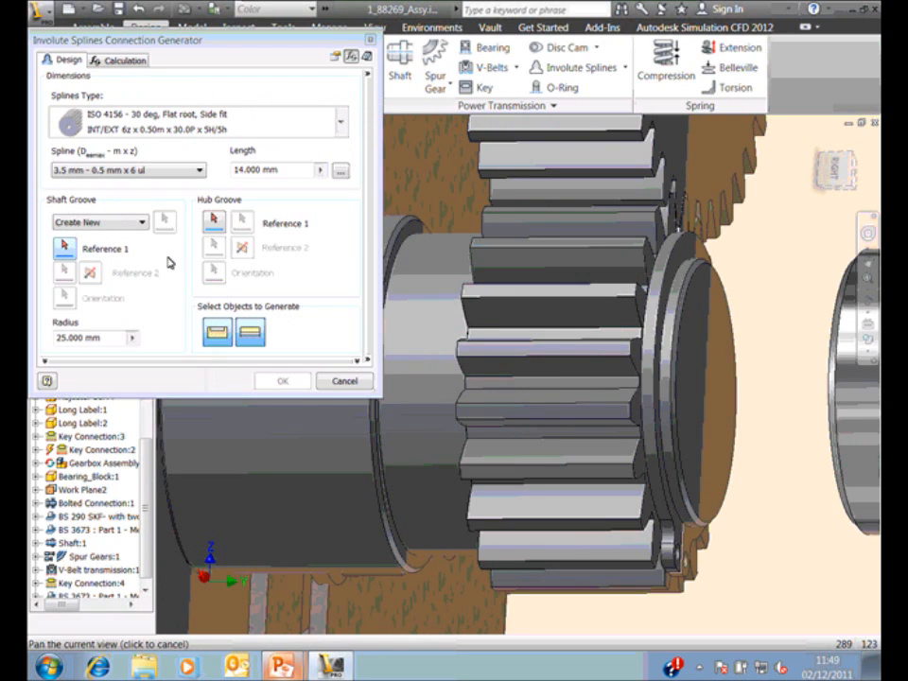
pyautogui.click(662, 328)
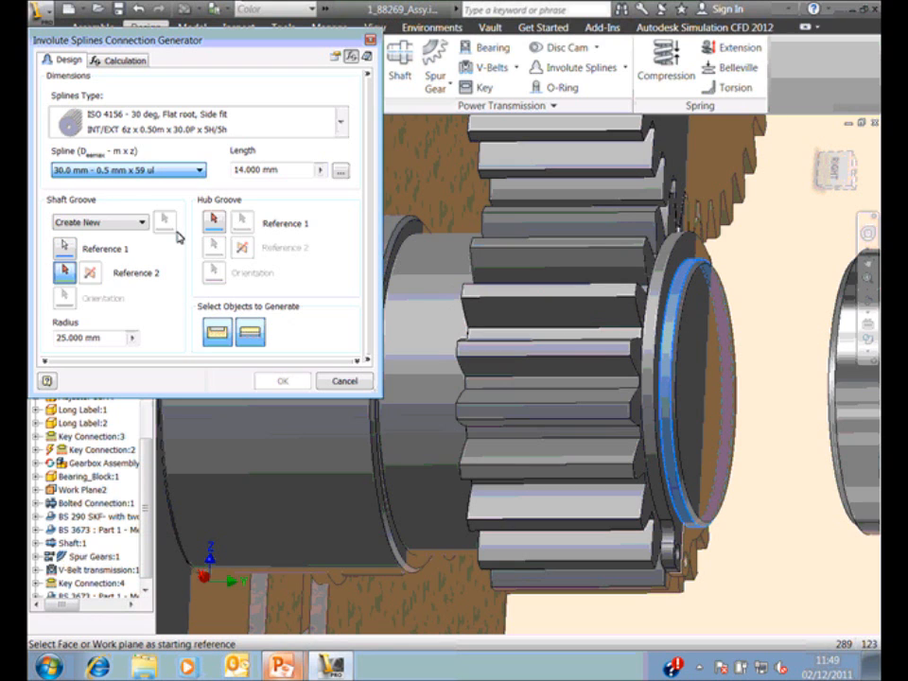
# - Choose the 30.0 mm - 2 mm x 14 ul spline size and start the shaft groove from the shaft's end face
pyautogui.click(199, 171)
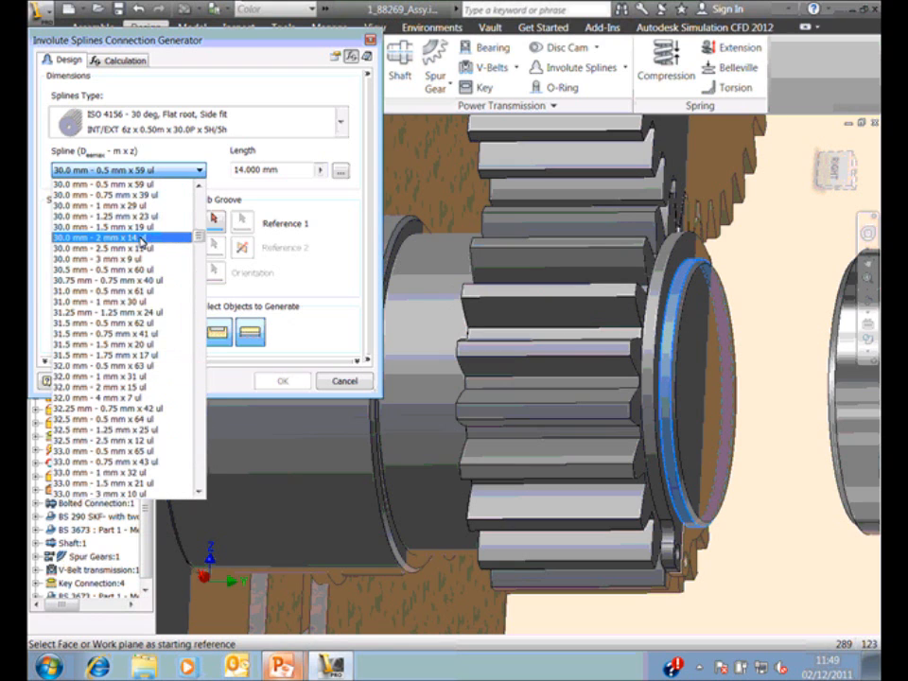
pyautogui.click(141, 238)
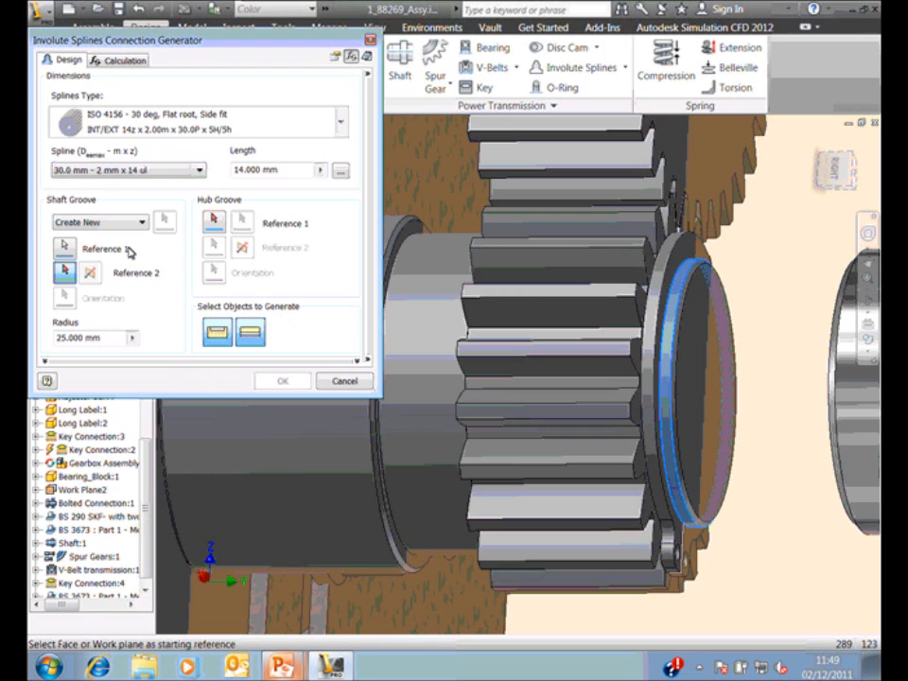
pyautogui.click(689, 357)
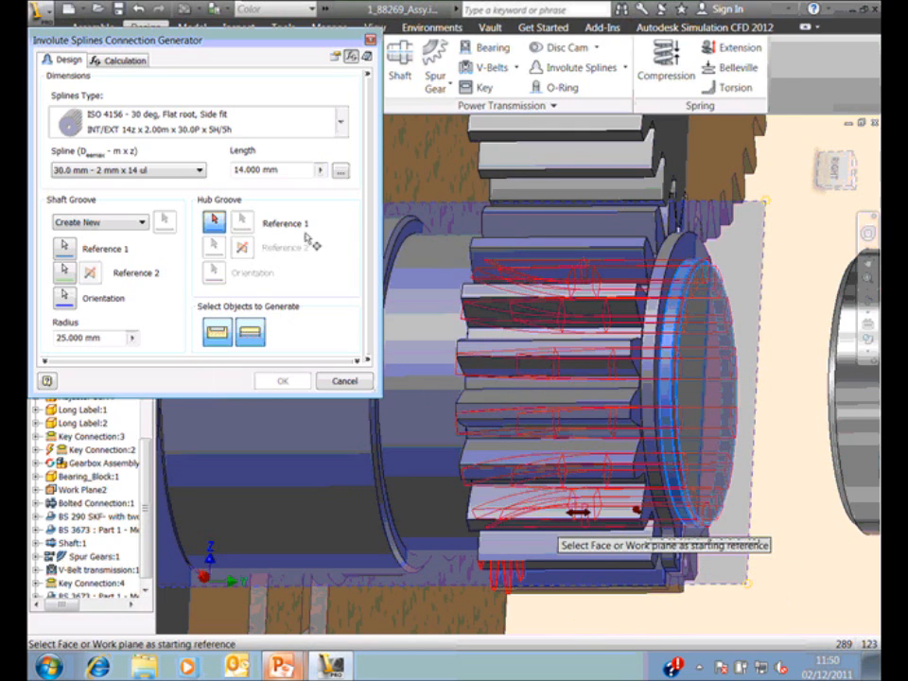
# - Set the involute spline's length to 20 mm
pyautogui.doubleClick(288, 172)
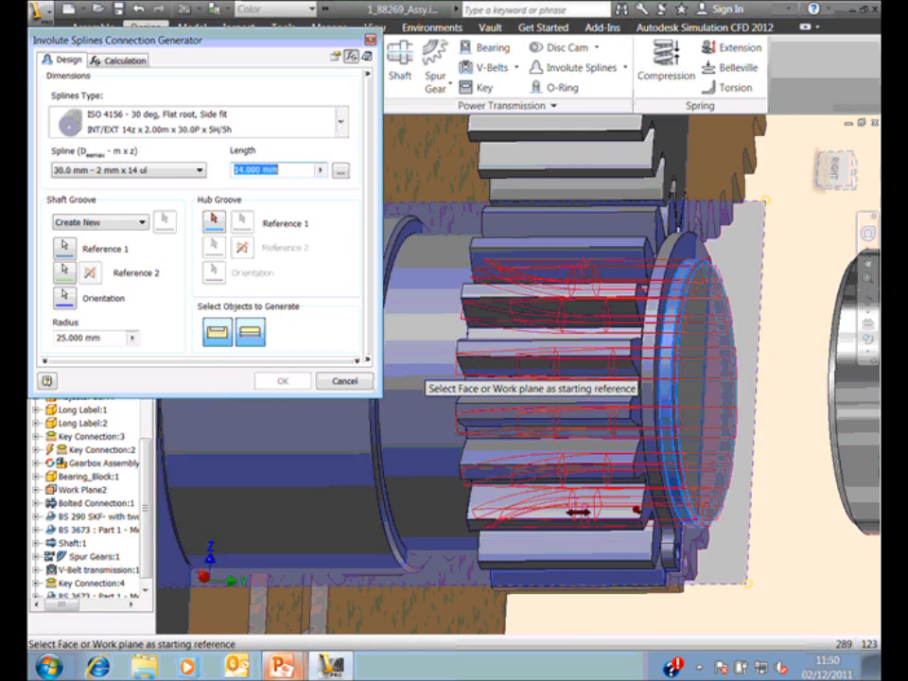
pyautogui.write('20')
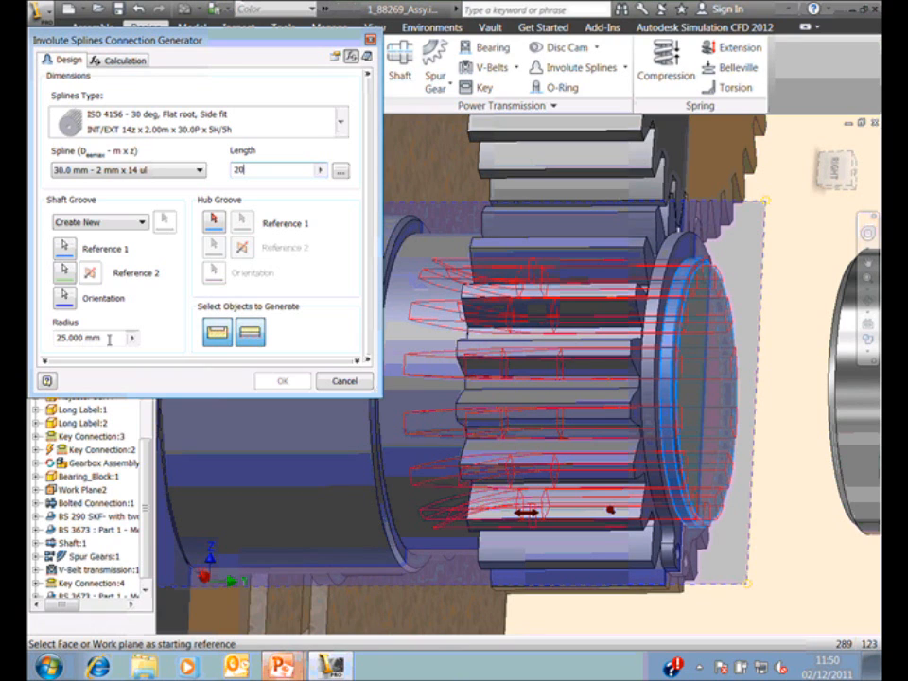
pyautogui.moveTo(106, 337); pyautogui.dragTo(49, 340)
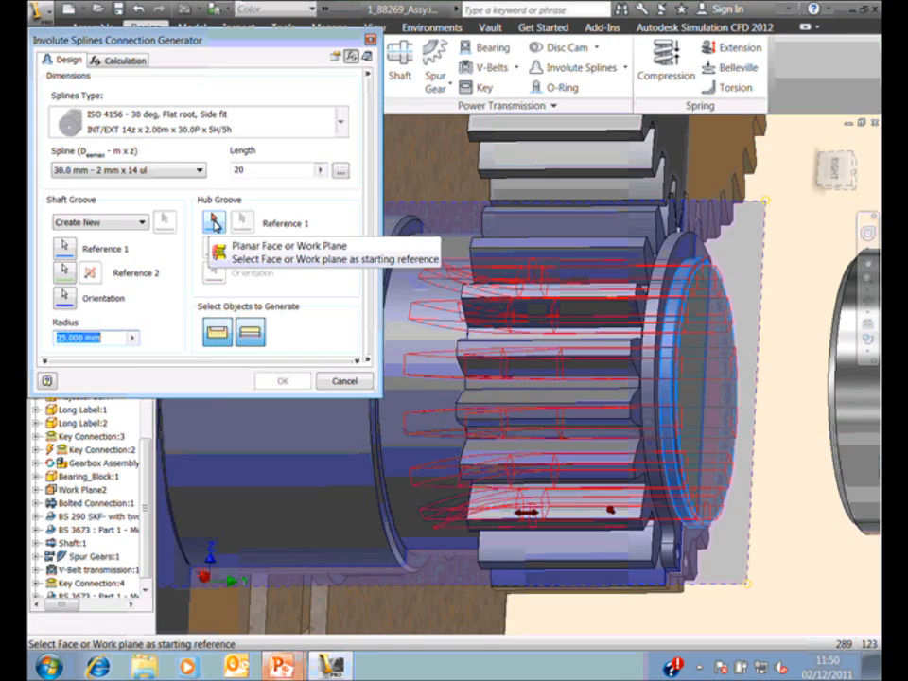
# - Reference the spline's hub groove to the lower gear's side face, set its centre reference and generate the spline connection
pyautogui.click(211, 221)
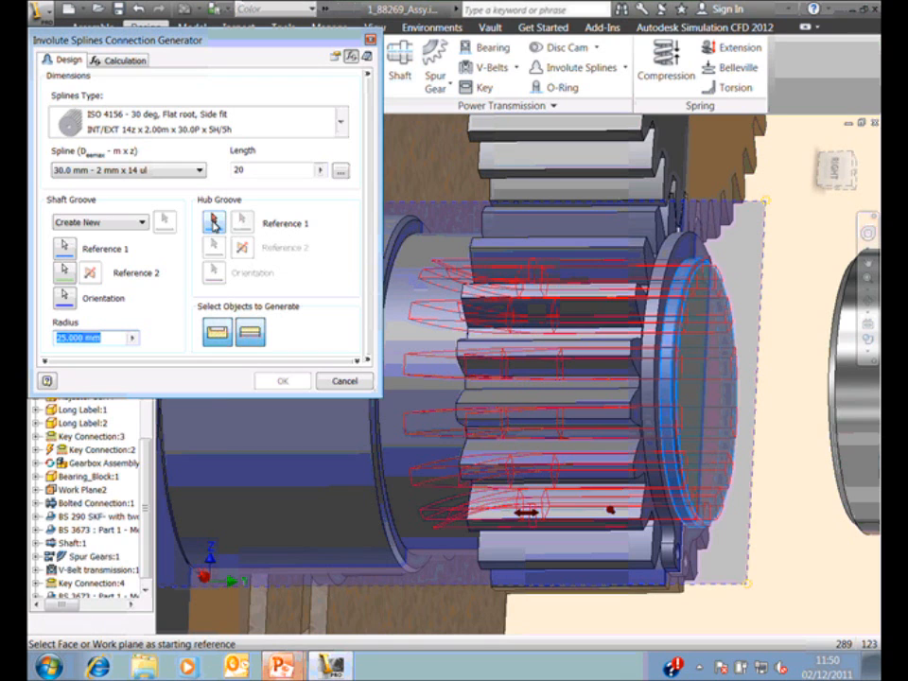
pyautogui.click(651, 255)
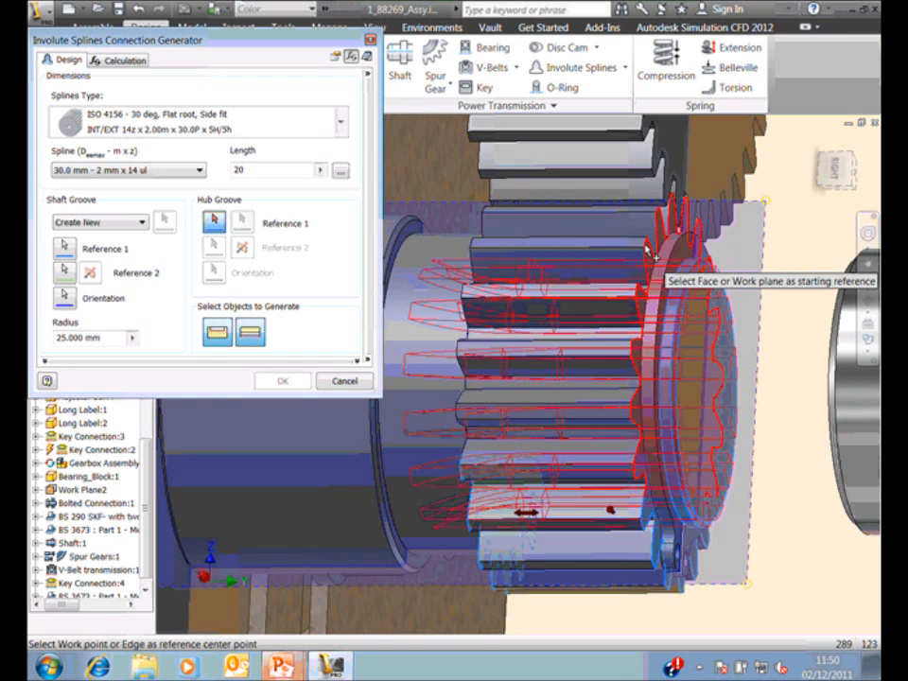
pyautogui.click(531, 259)
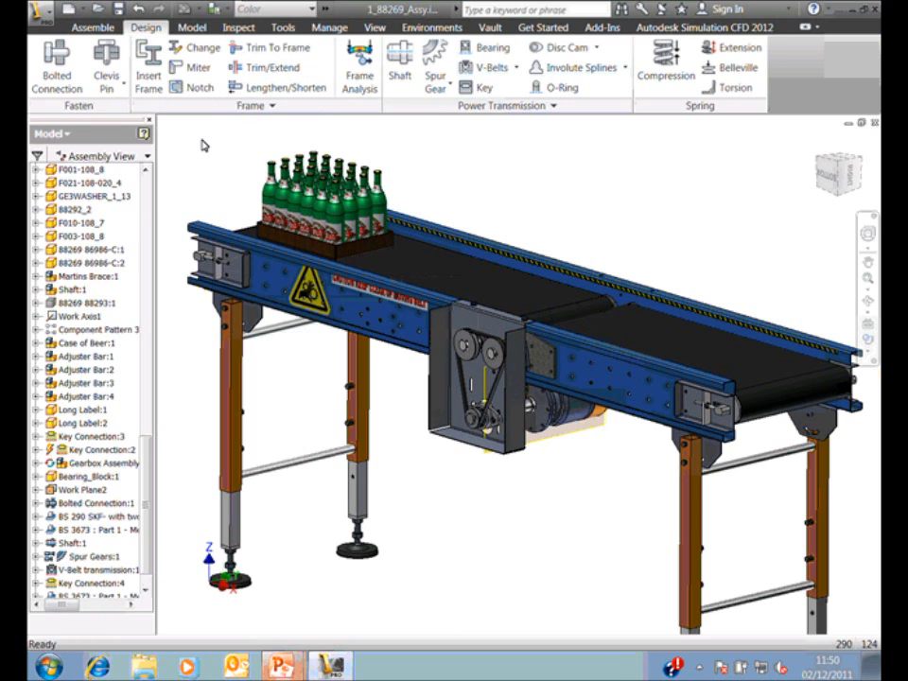
# - Start a beam and column calculation on the conveyor's near side rail and apply U-Section properties to it
pyautogui.moveTo(225, 156); pyautogui.dragTo(232, 153, button='middle')
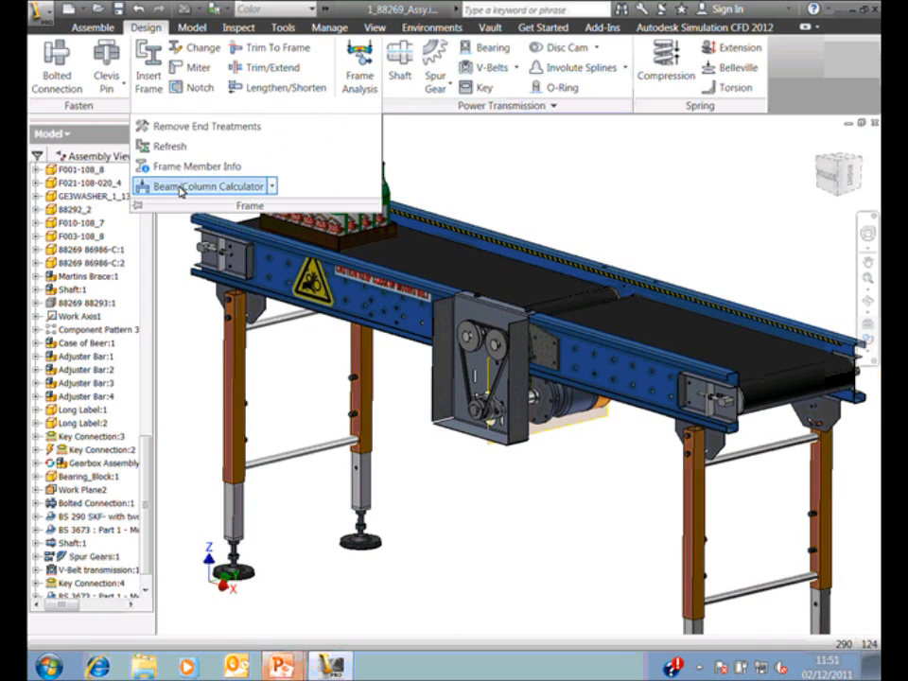
pyautogui.click(179, 188)
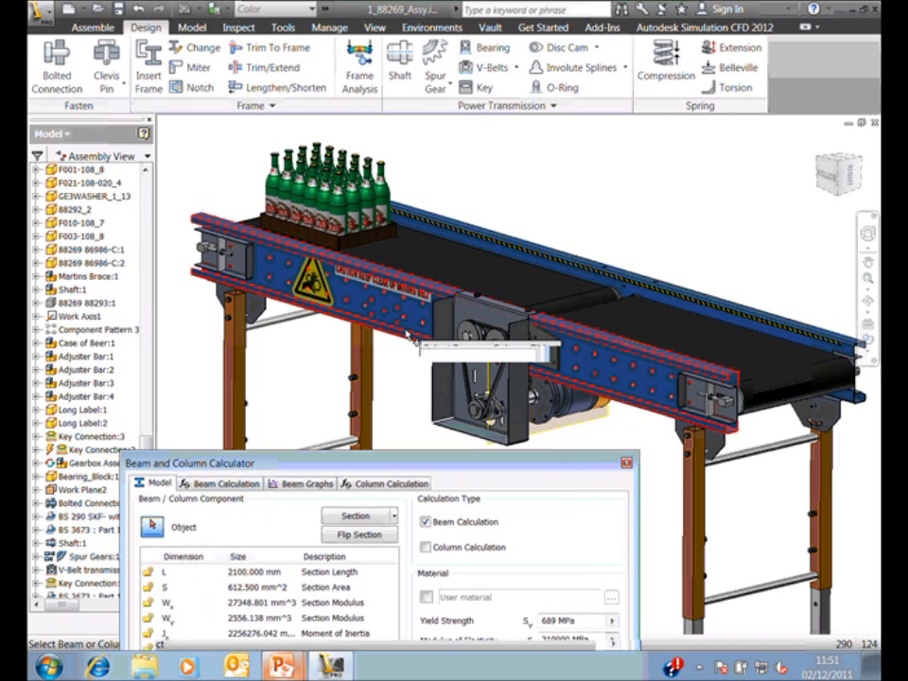
pyautogui.moveTo(380, 464); pyautogui.dragTo(524, 301)
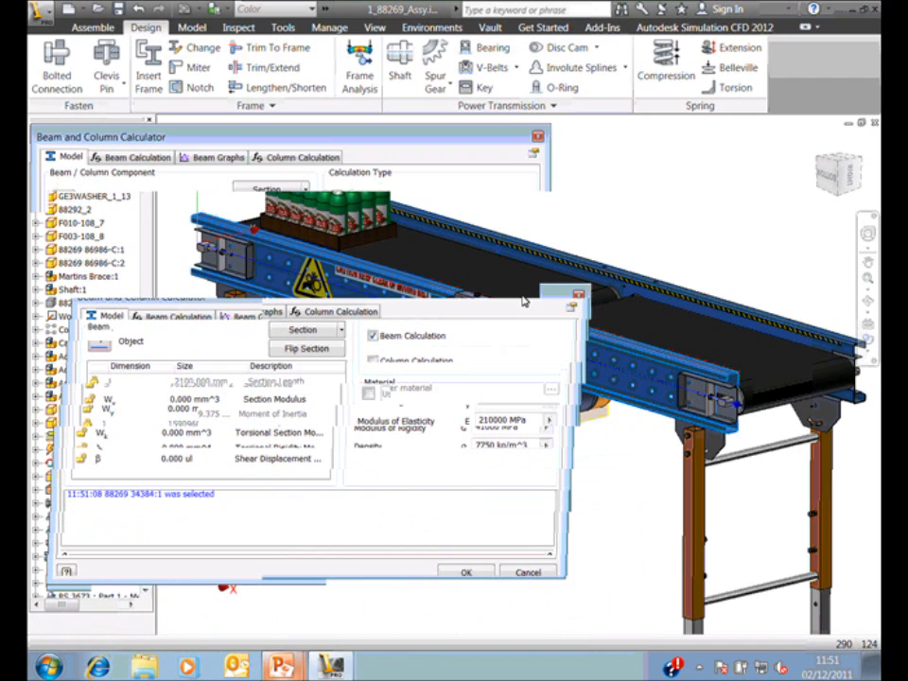
pyautogui.click(303, 189)
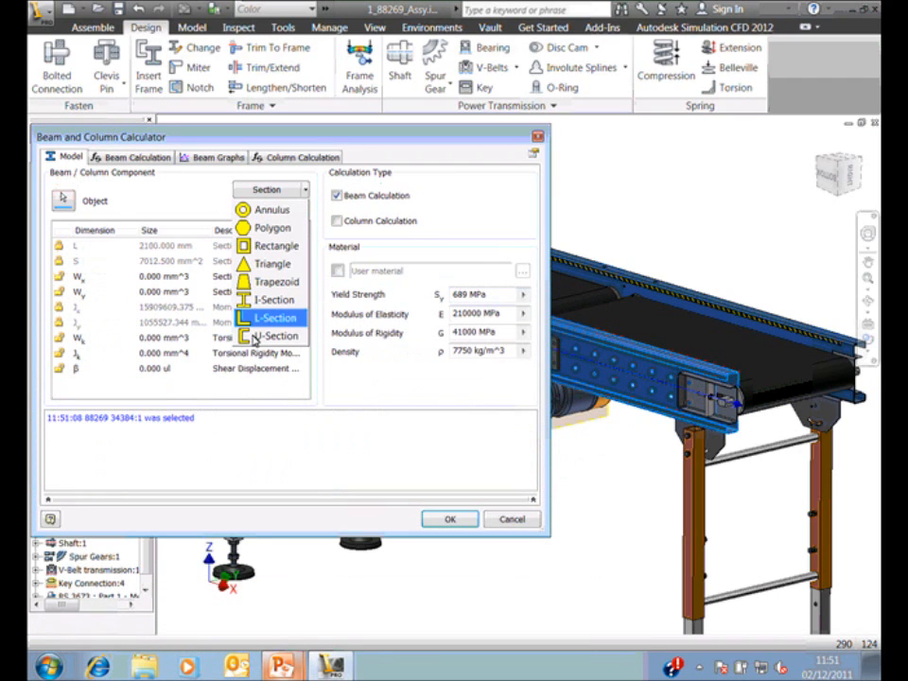
pyautogui.click(260, 337)
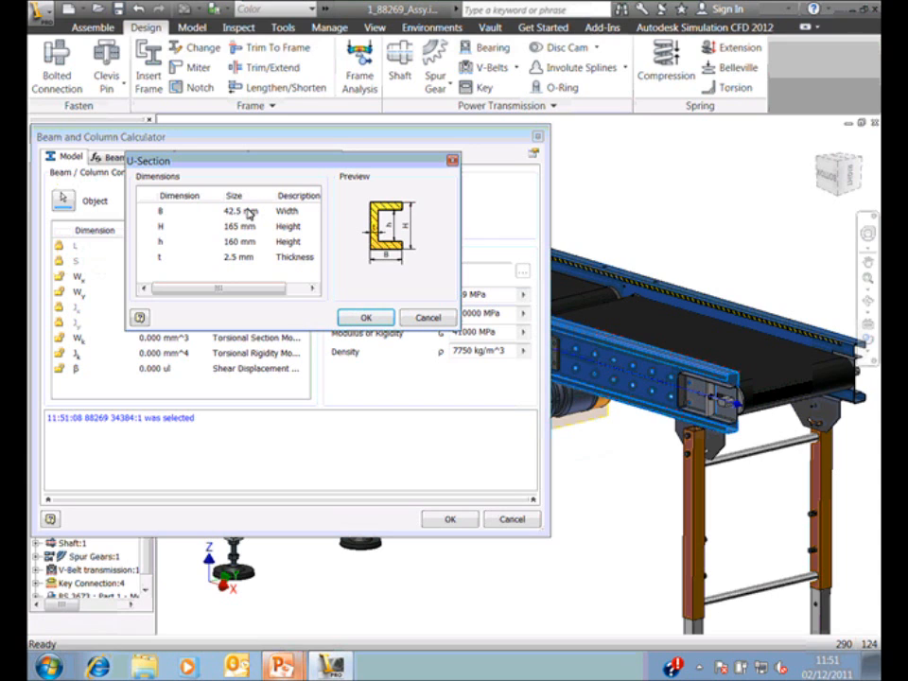
pyautogui.click(363, 320)
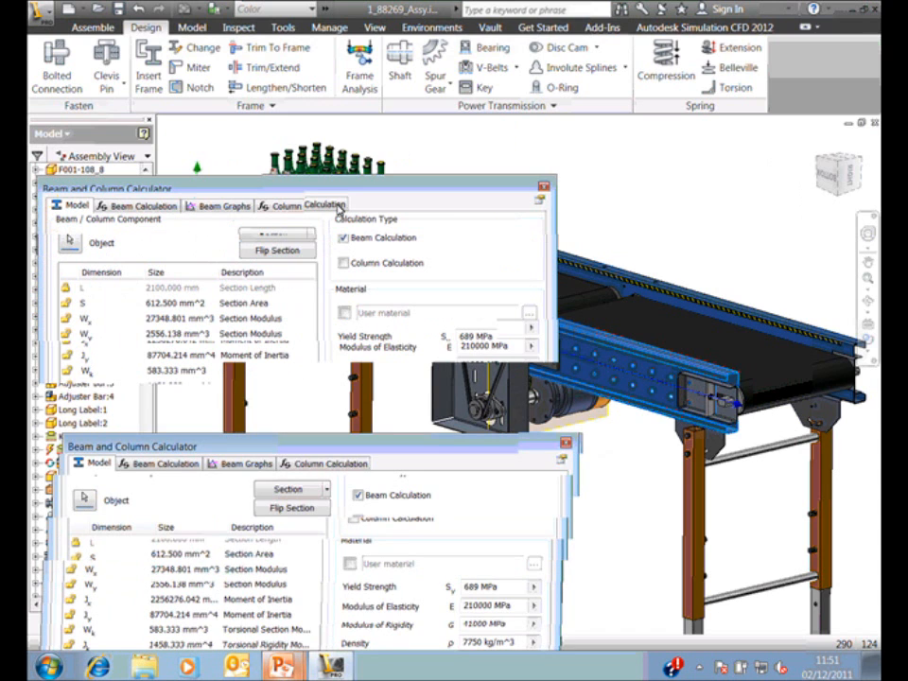
# - Position the beam's free and fixed supports on the side rail above the conveyor's two end legs
pyautogui.click(144, 156)
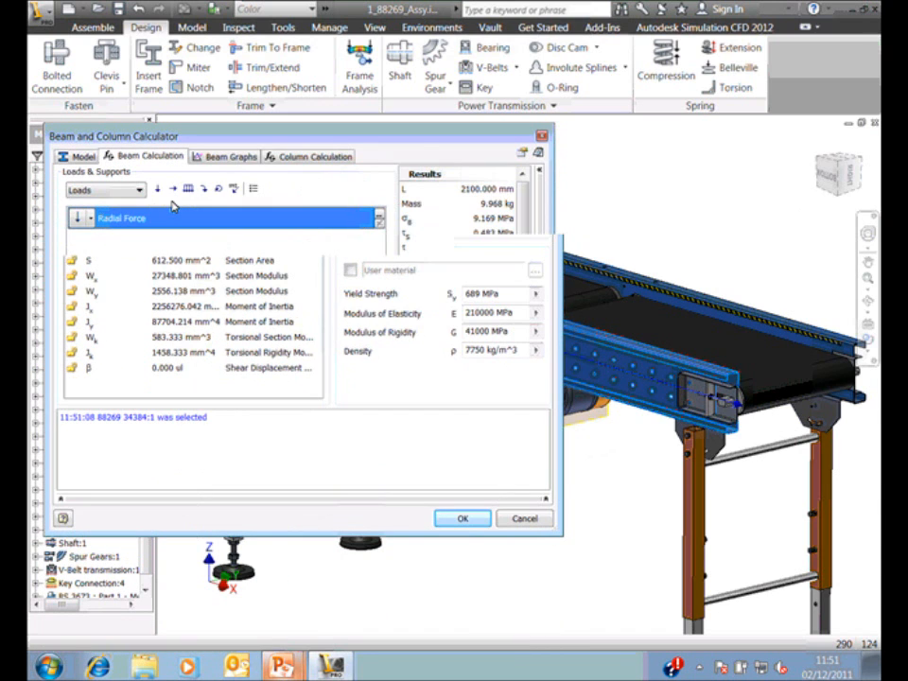
pyautogui.moveTo(204, 132); pyautogui.dragTo(229, 422)
pyautogui.click(228, 269)
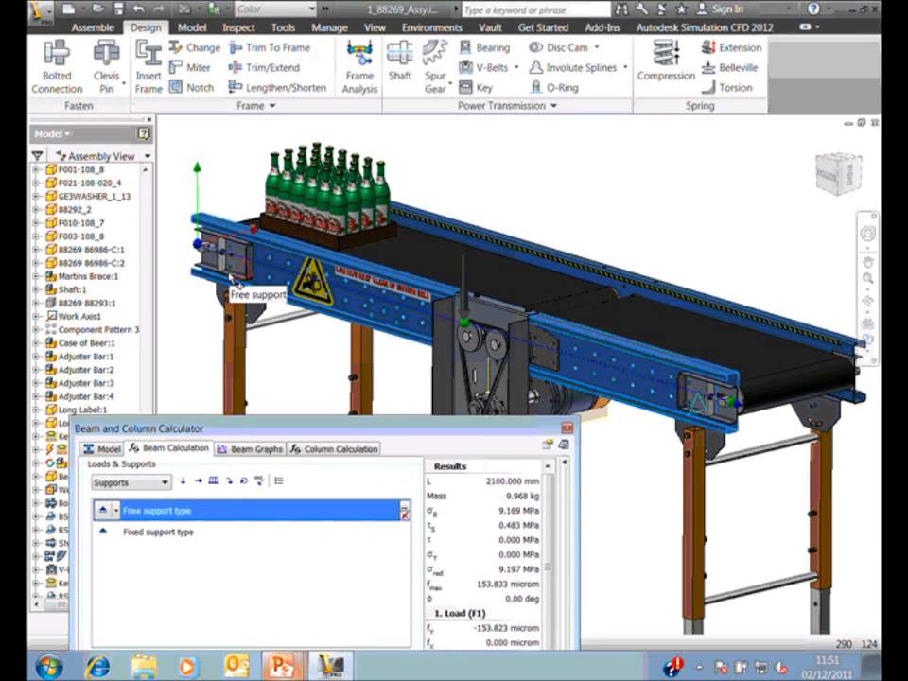
pyautogui.click(675, 411)
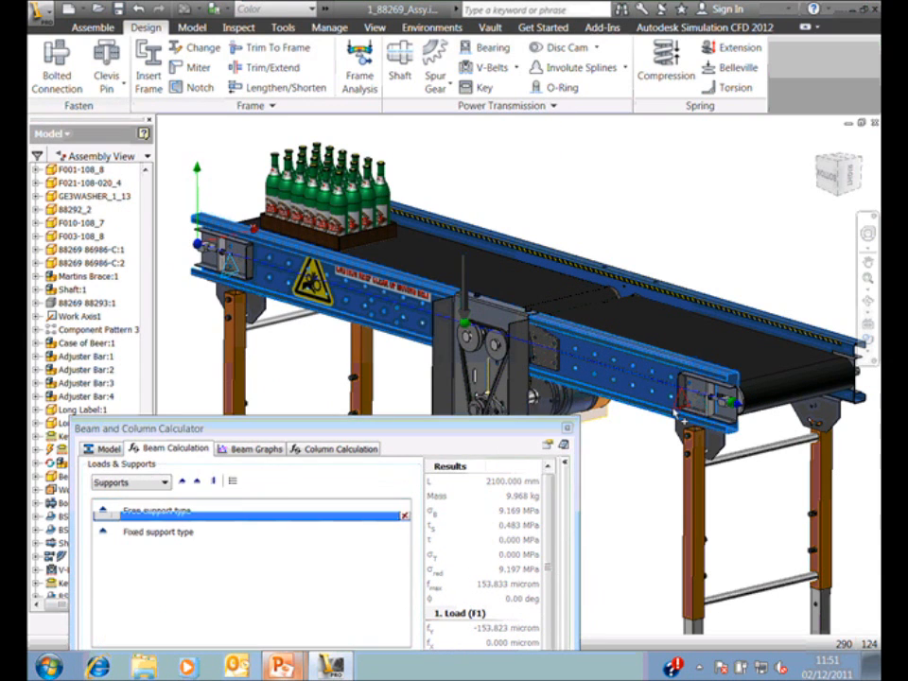
# - Set the radial force at the rail's middle to 1000 N and calculate the beam
pyautogui.click(462, 284)
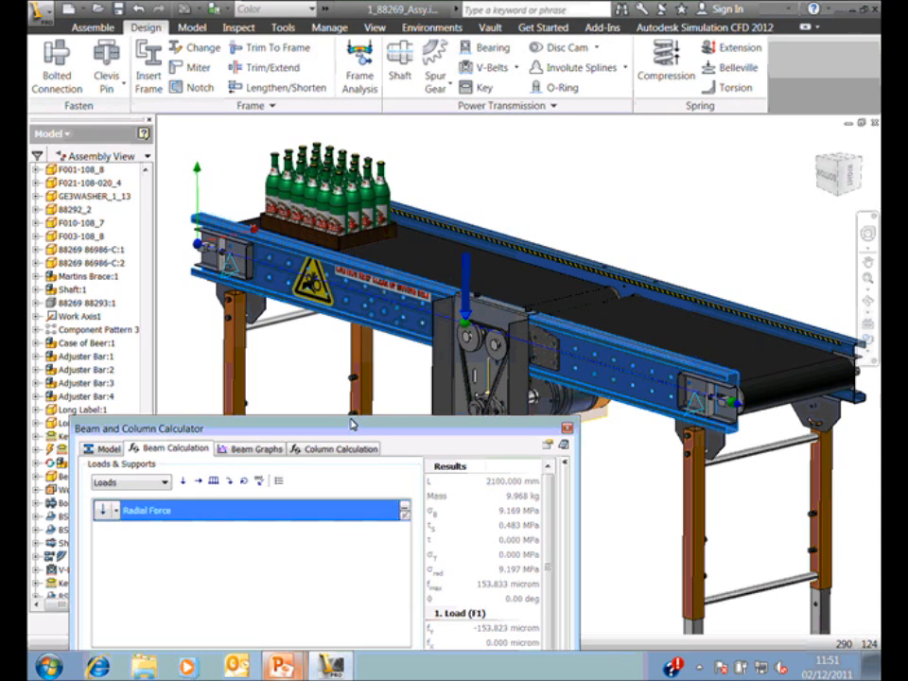
pyautogui.moveTo(355, 431); pyautogui.dragTo(334, 158)
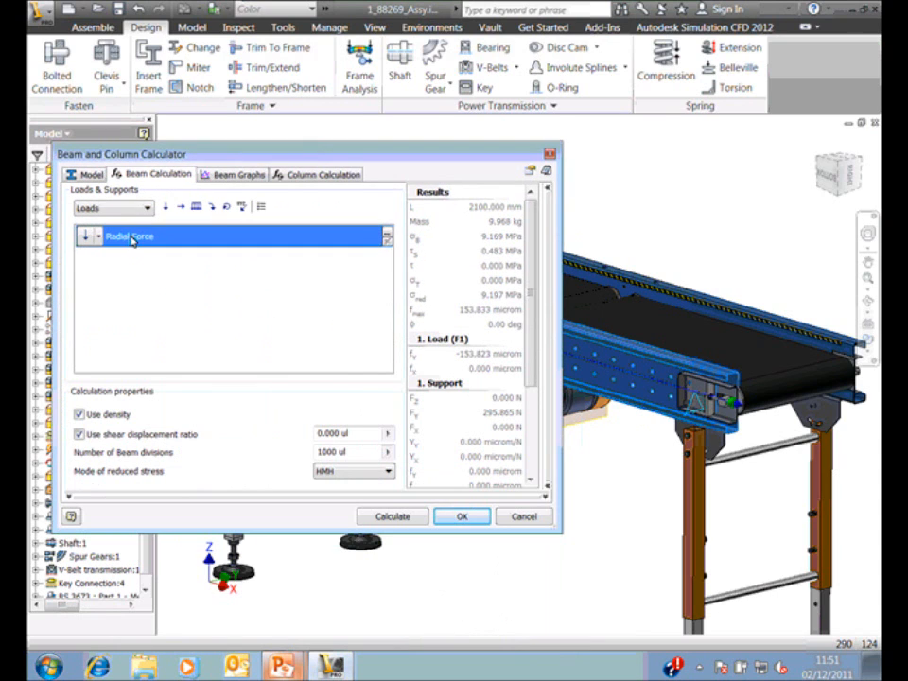
pyautogui.click(387, 236)
pyautogui.moveTo(552, 332); pyautogui.dragTo(491, 337)
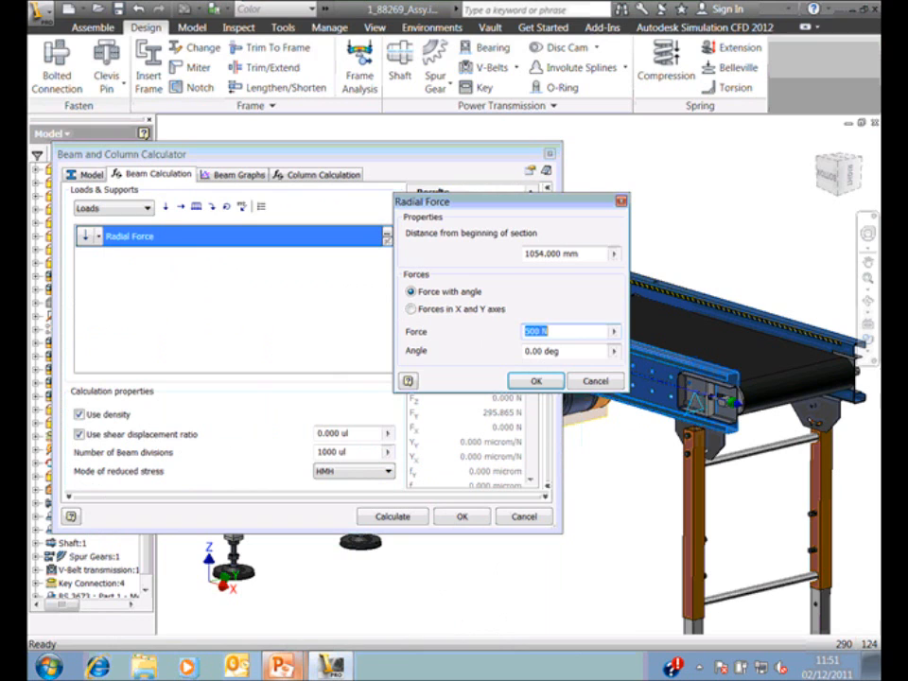
pyautogui.write('1000')
pyautogui.press('Return')
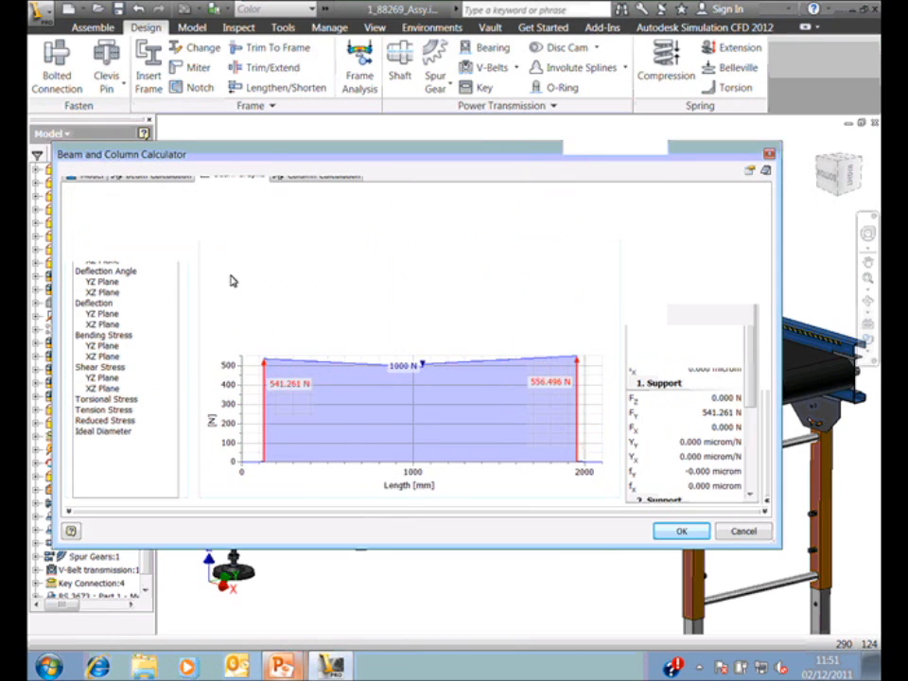
# - Examine the beam graphs for bending moment, deflection angle, deflection, bending stress, shear stress and shear force
pyautogui.moveTo(224, 160); pyautogui.dragTo(210, 94)
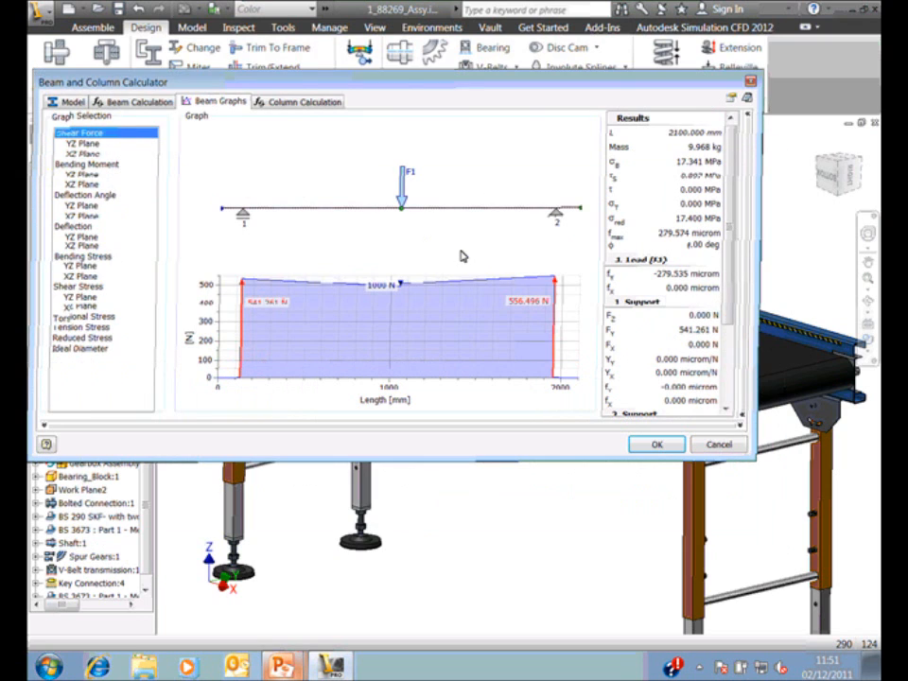
pyautogui.click(78, 149)
pyautogui.click(78, 182)
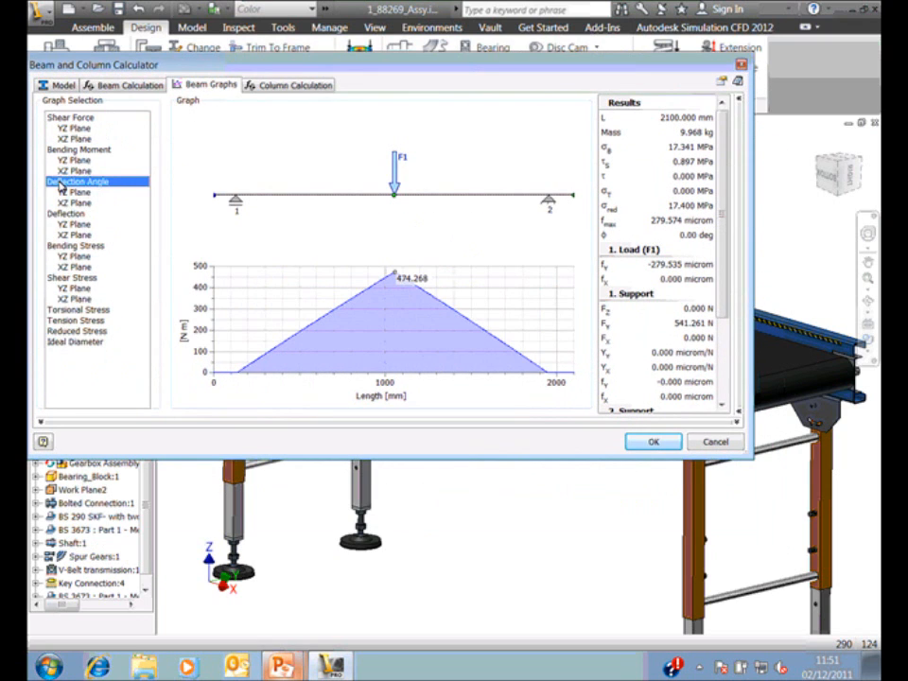
pyautogui.click(66, 213)
pyautogui.click(75, 246)
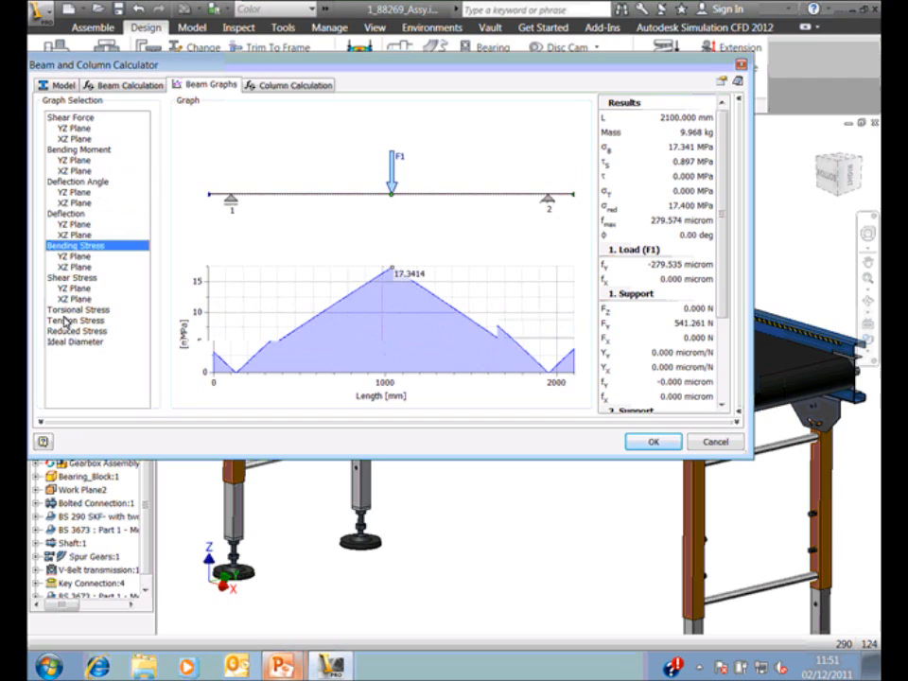
pyautogui.click(72, 277)
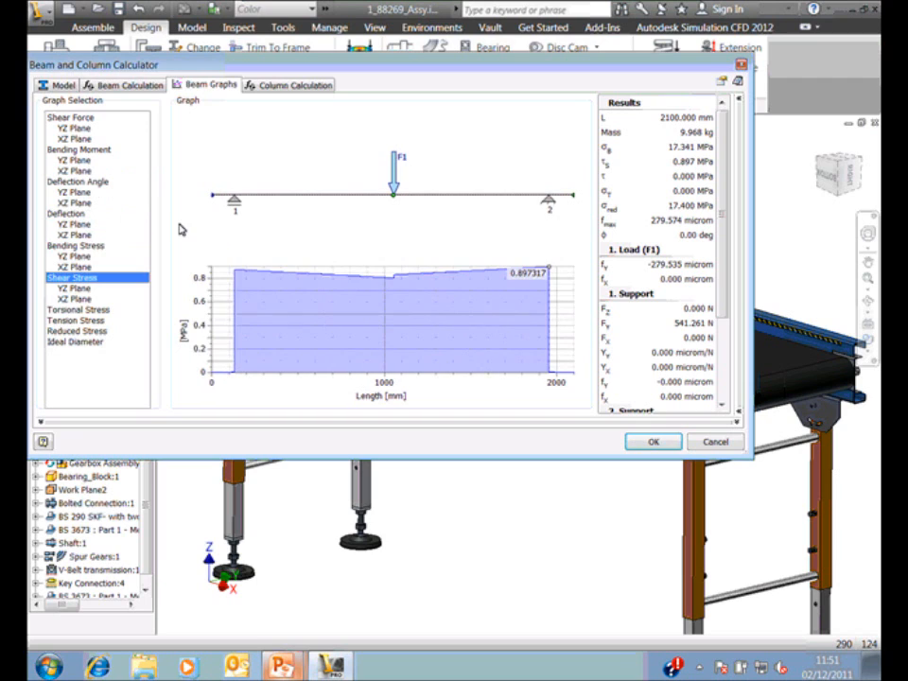
pyautogui.click(72, 118)
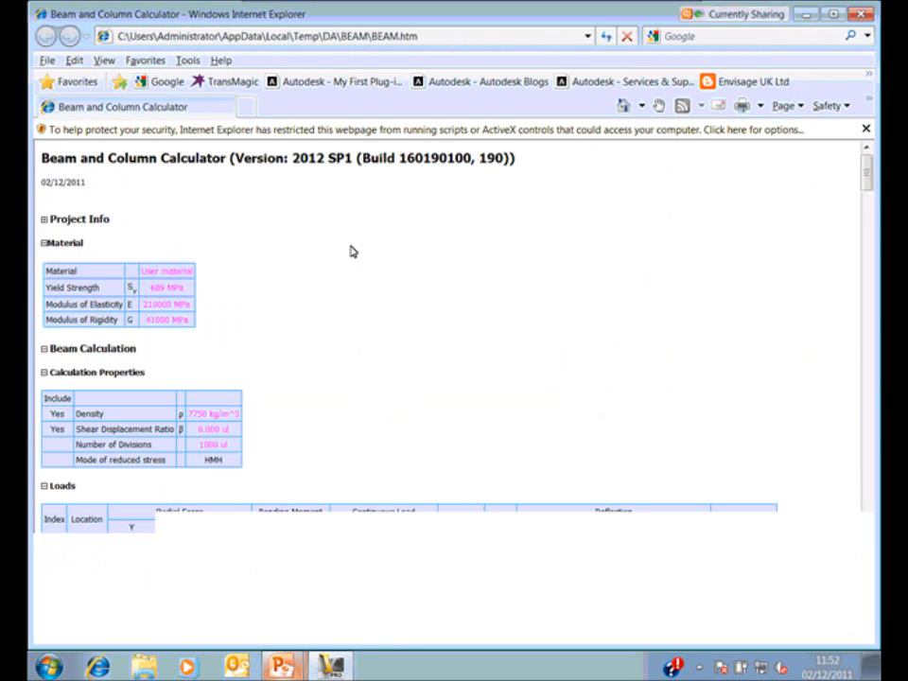
# - Review the beam calculation's HTML report, close it and accept the calculation
pyautogui.moveTo(871, 206); pyautogui.dragTo(865, 156)
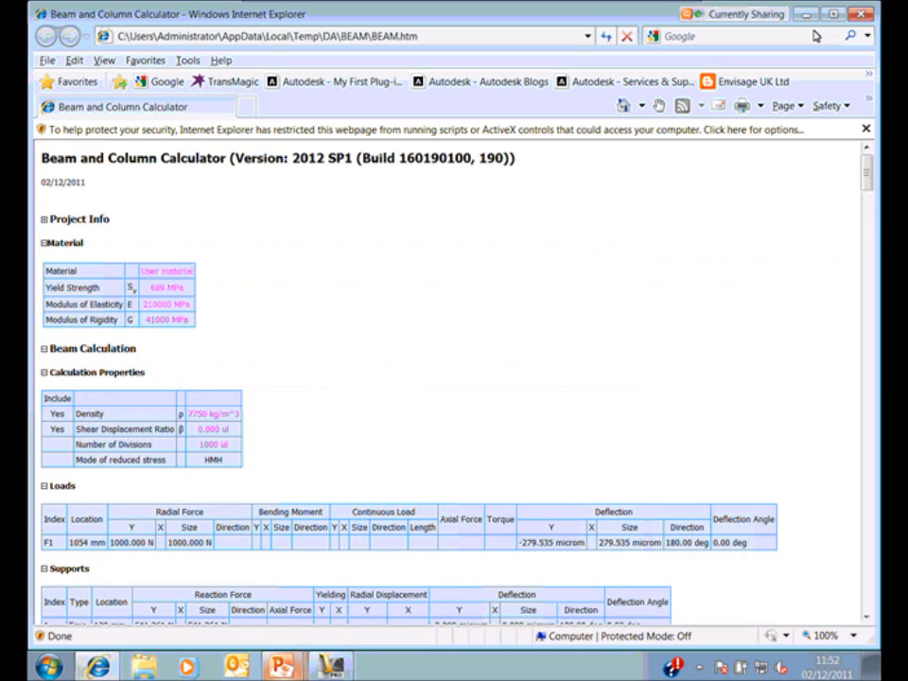
pyautogui.click(859, 13)
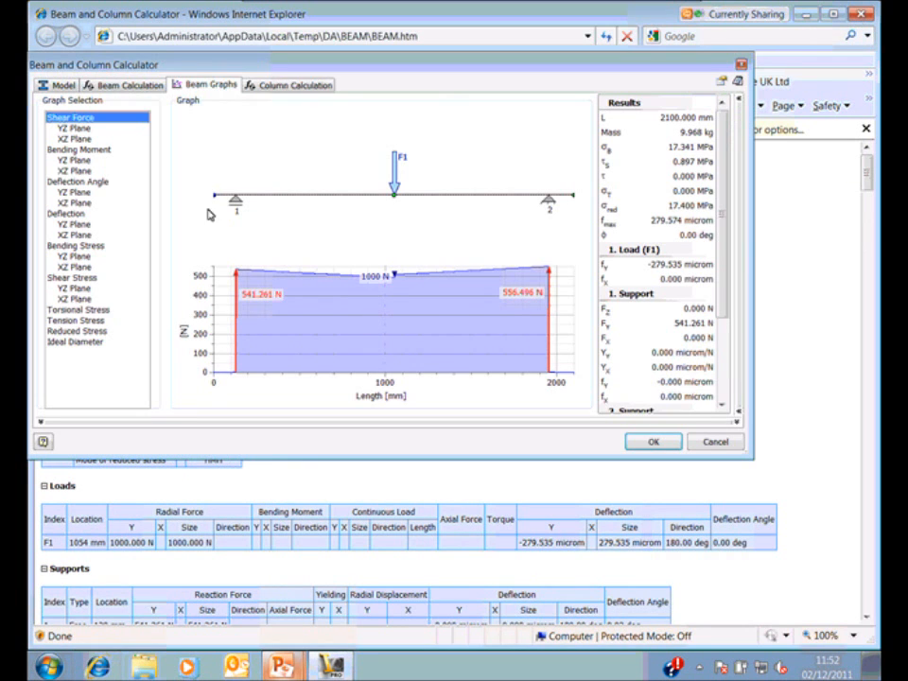
pyautogui.click(653, 442)
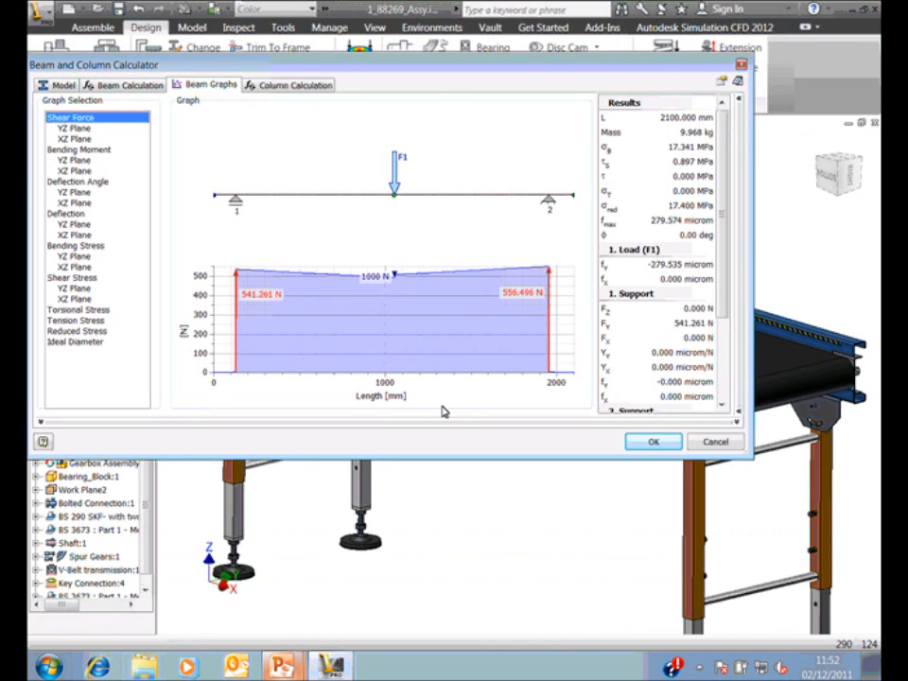